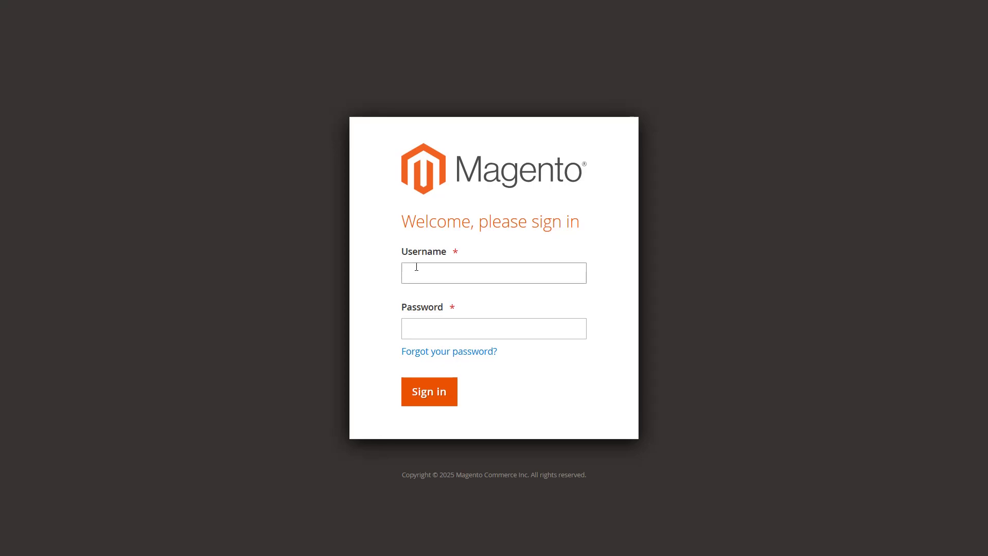
Step: Sign in to Magento Admin with the admin e-mail and password
text(demo@gmail.com)
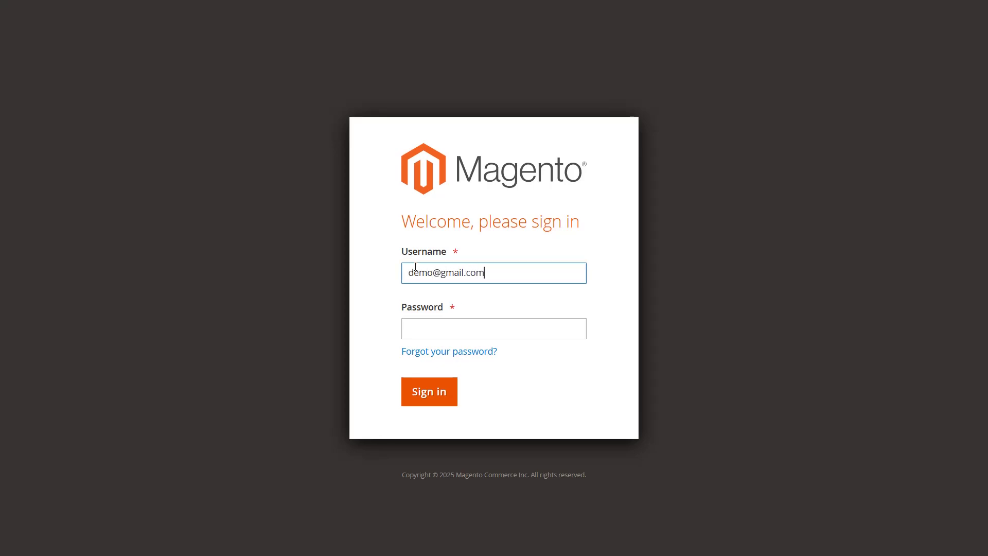
click(418, 326)
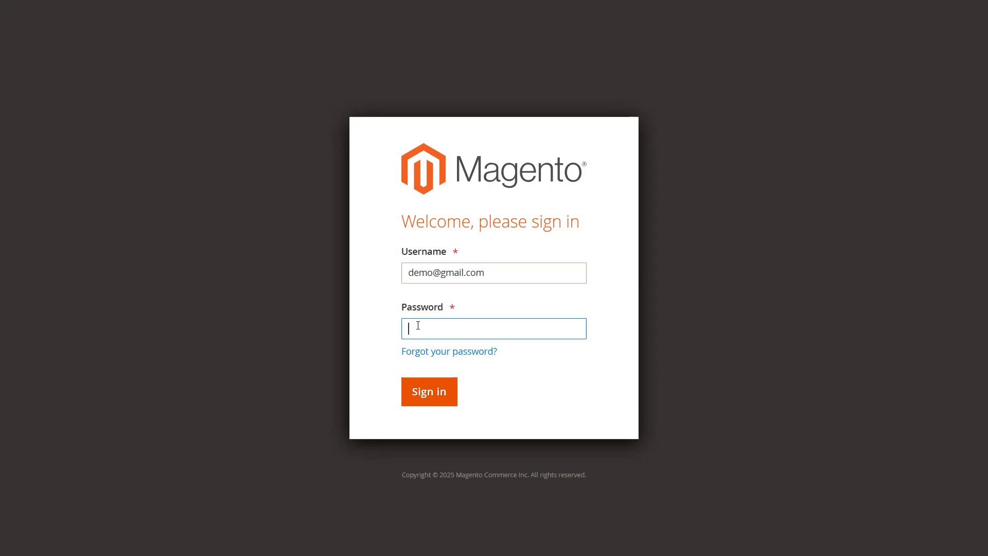
text(**********)
click(425, 390)
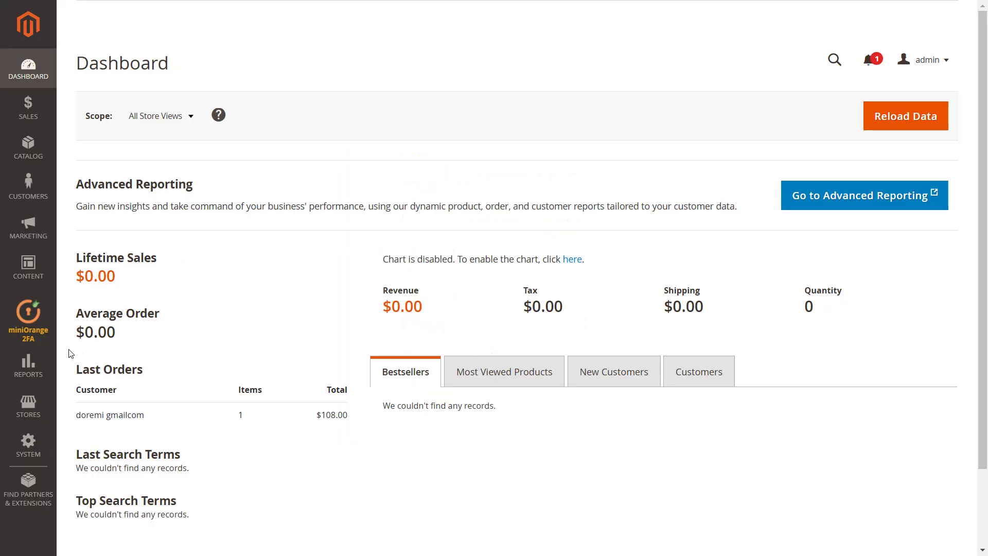
Step: Open the miniOrange 2FA Account page and enter the miniOrange account e-mail and password
click(32, 334)
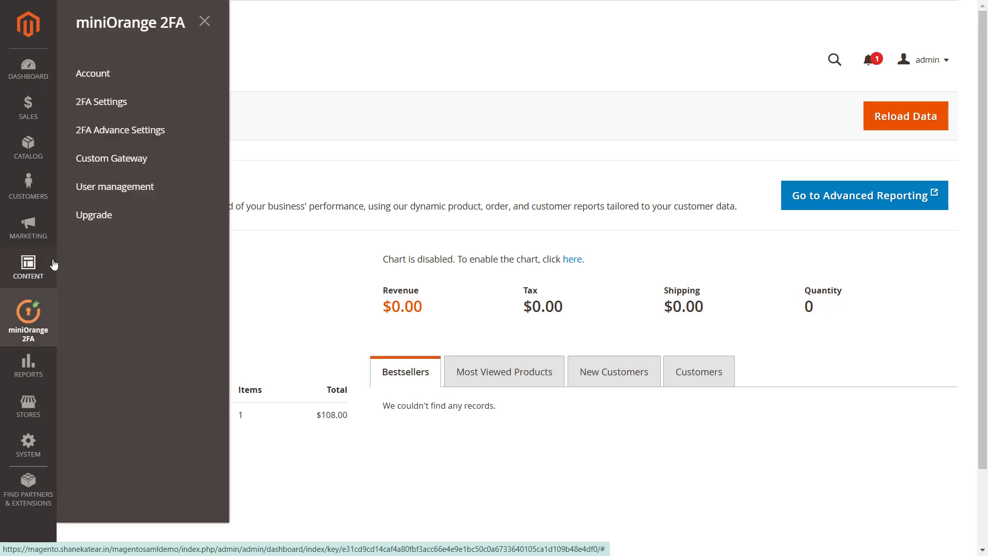
click(95, 74)
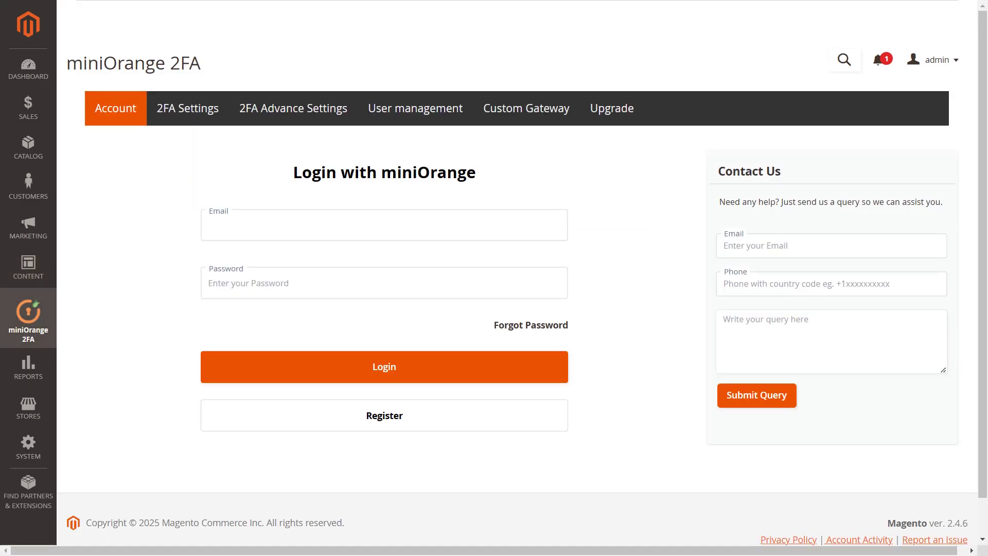
click(220, 221)
text(demo@gmai)
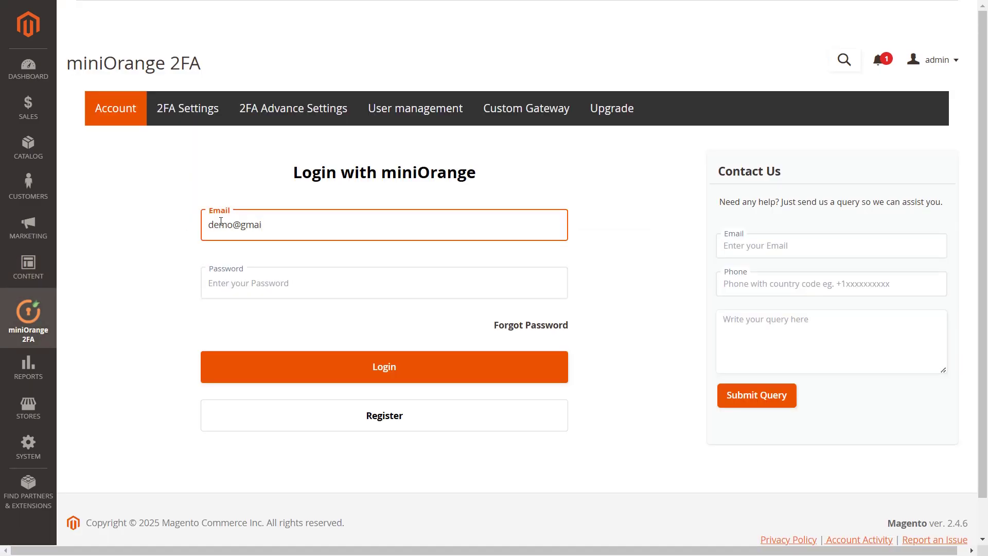
text(l.com)
click(227, 281)
text(••••••••••••••)
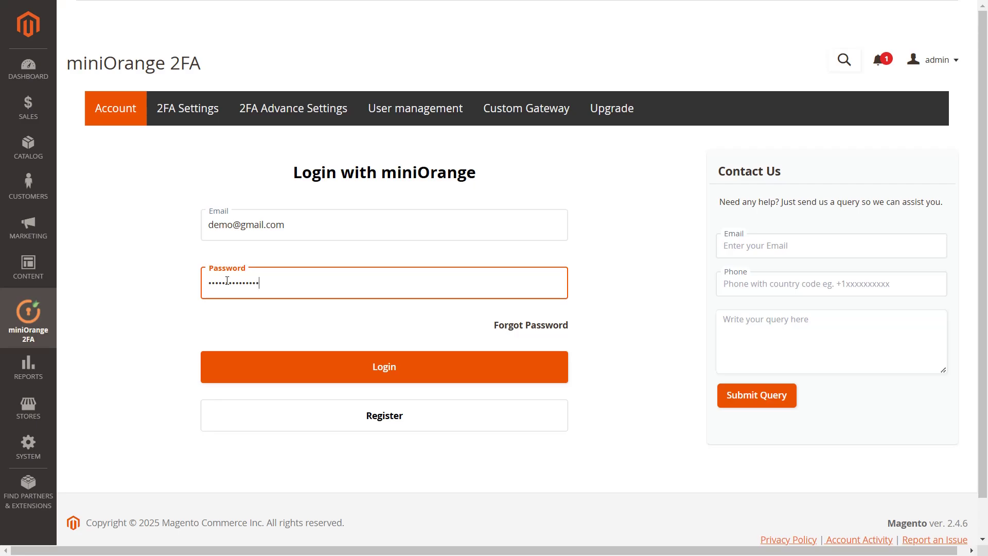
Step: Submit the miniOrange login, sign in to the Xecurify portal, and select the license key
click(372, 365)
text(test@gmail.com)
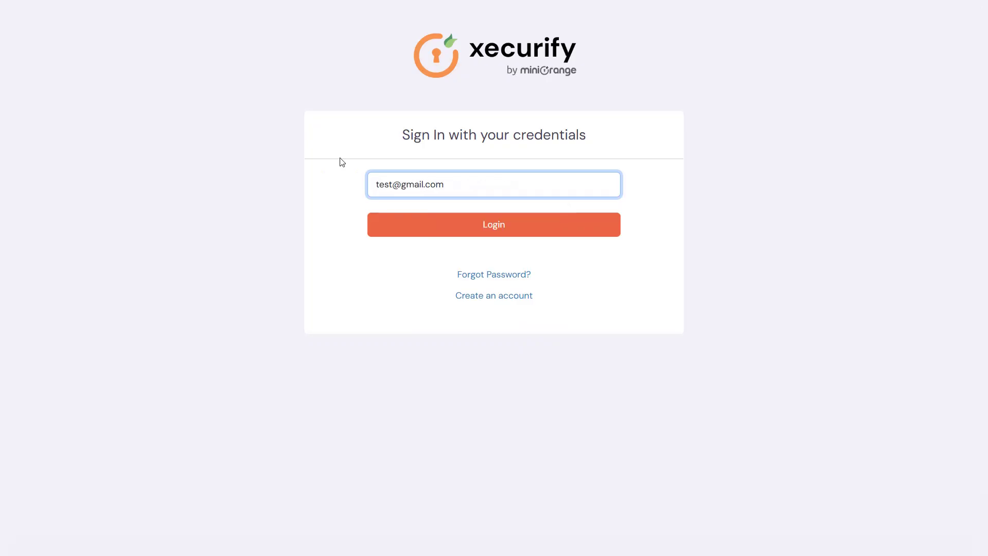
click(498, 226)
text(•••••••••••••••••)
click(486, 262)
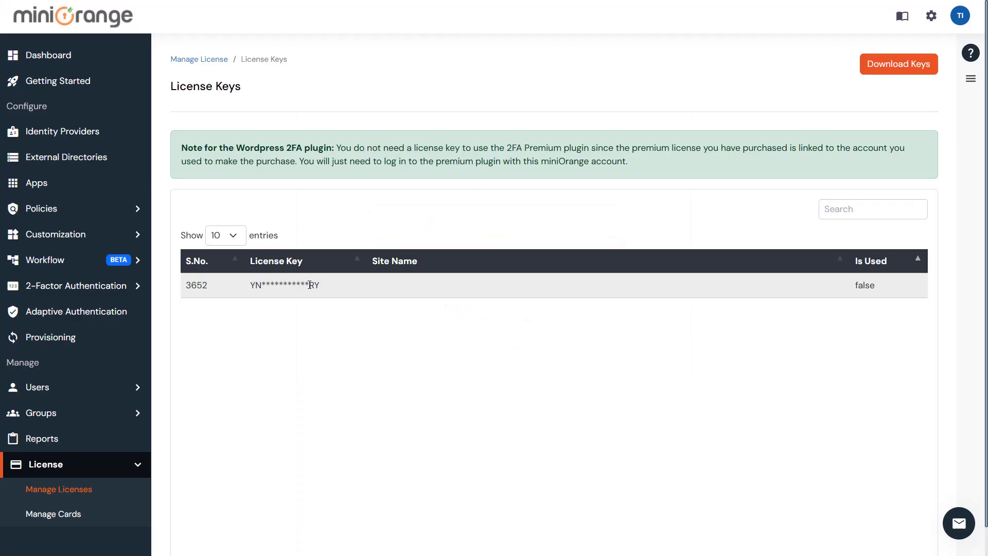
drag(310, 284, 248, 287)
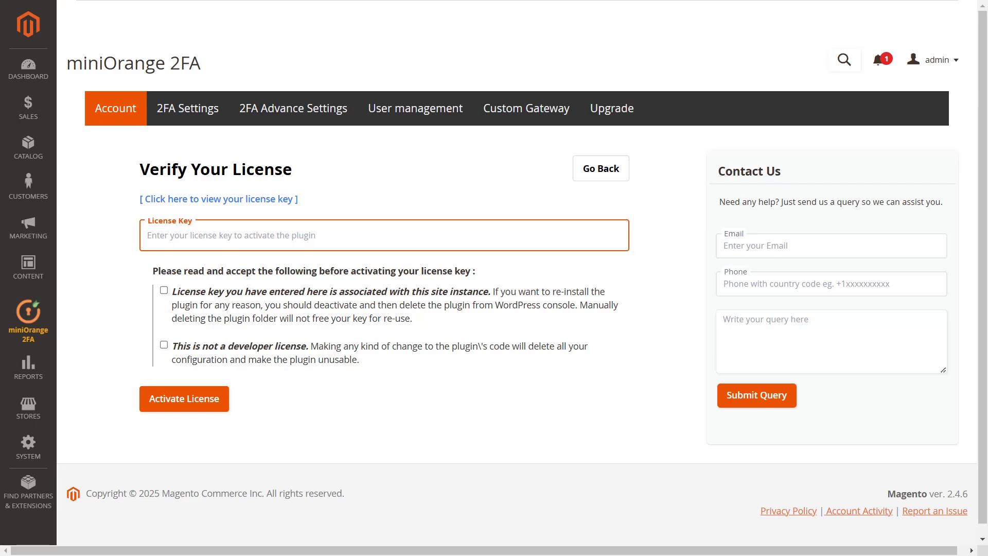
Step: Paste the license key, accept both license conditions, and activate the license
key(ctrl+v)
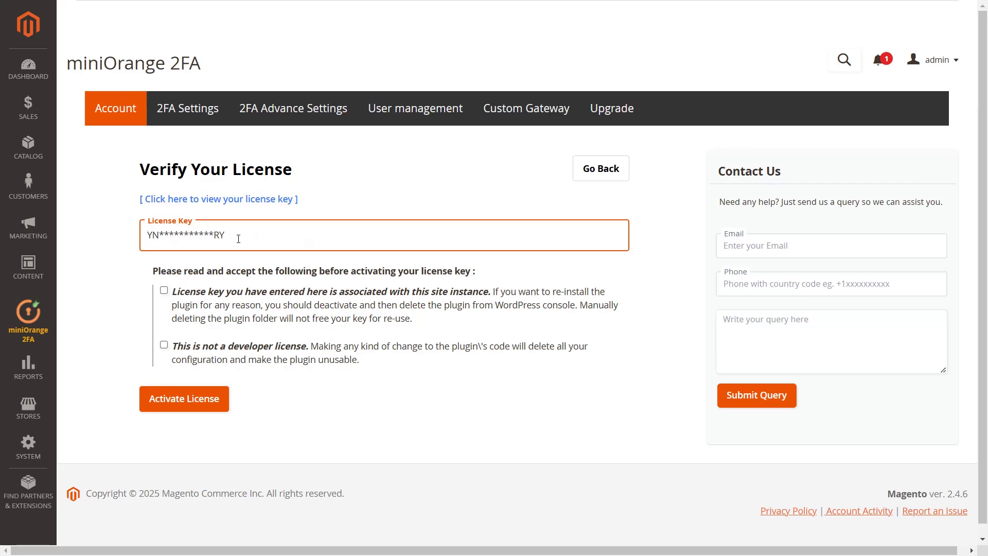
click(163, 292)
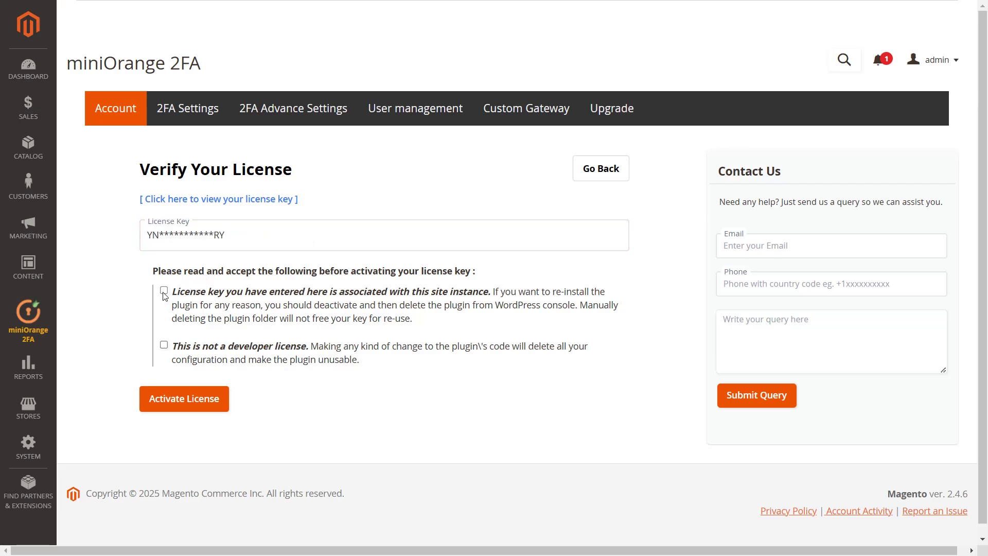
click(164, 346)
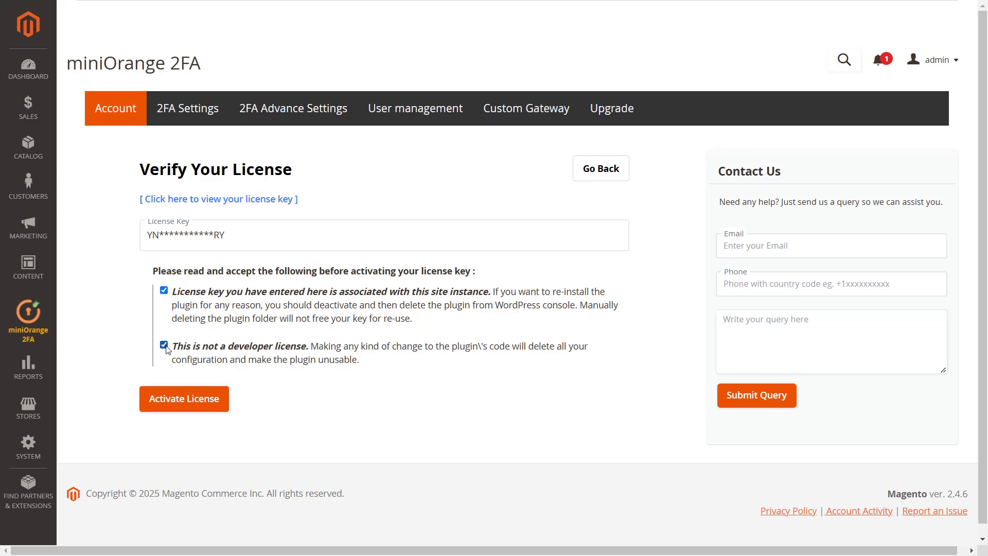
click(181, 405)
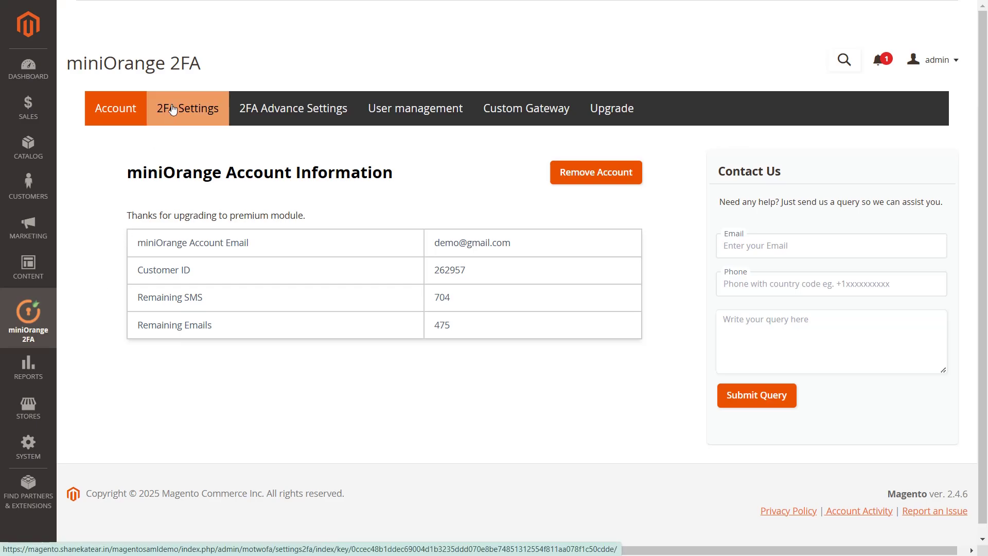
Step: On 2FA Settings, add an OTP over Email rule for All Sites and All Groups
click(173, 109)
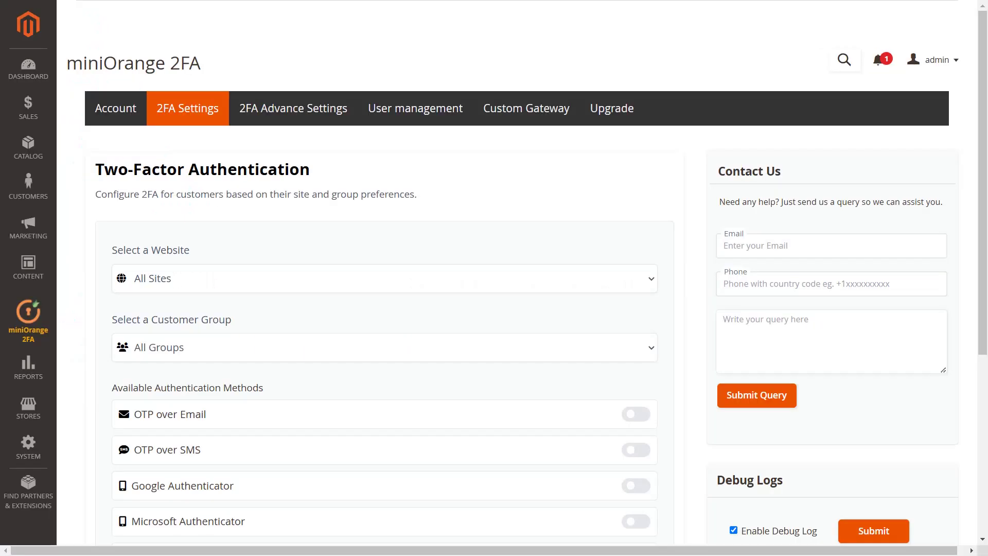
click(227, 278)
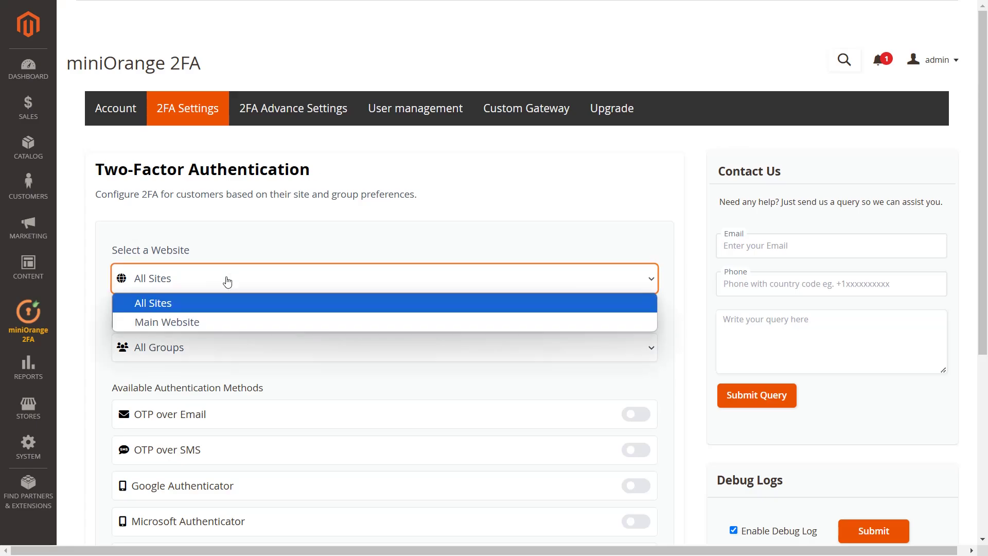
click(227, 282)
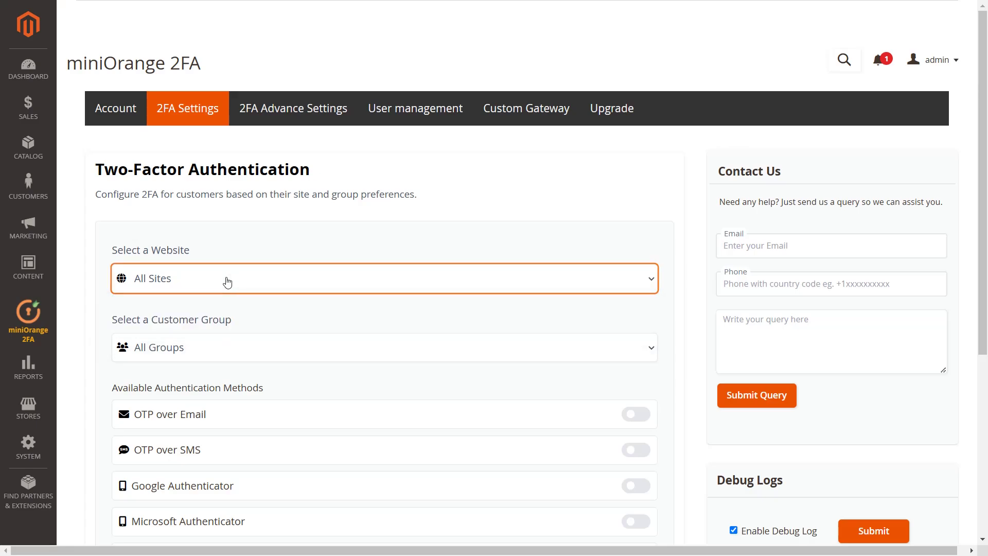
click(228, 353)
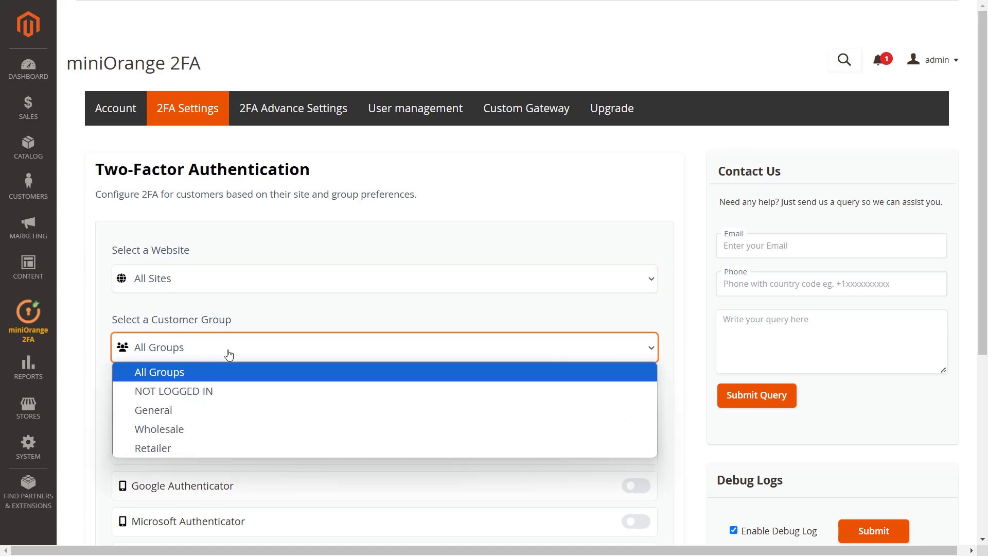
click(235, 357)
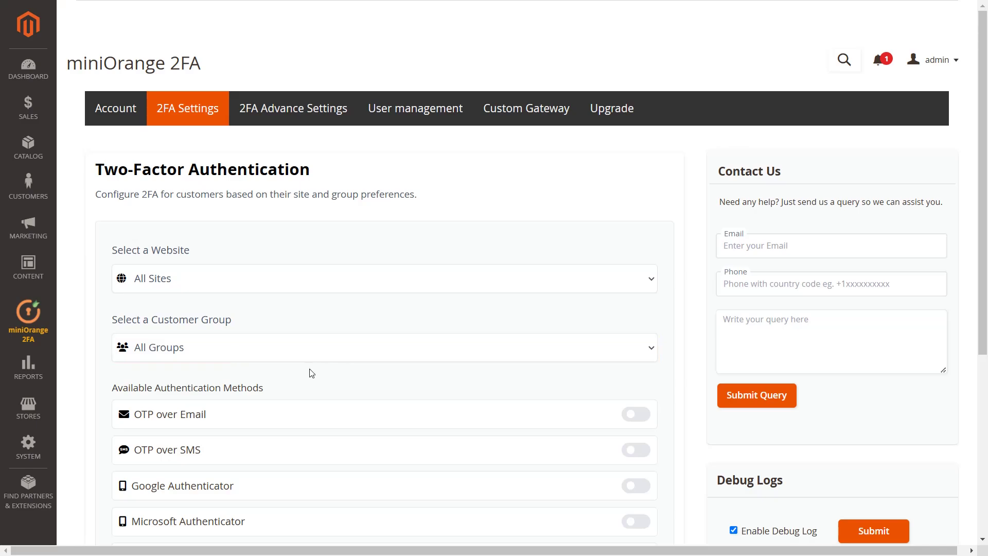
click(633, 418)
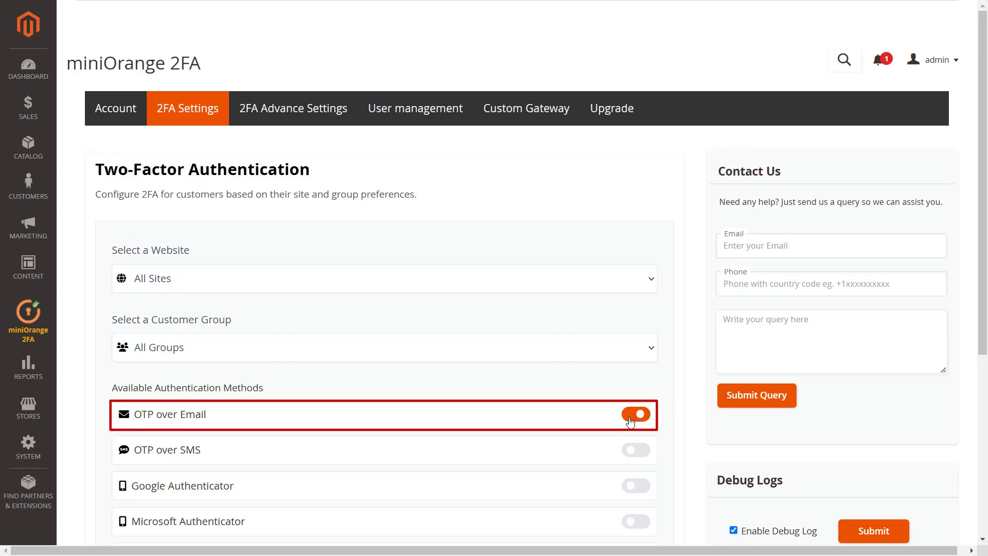
scroll(630, 422, down, 5)
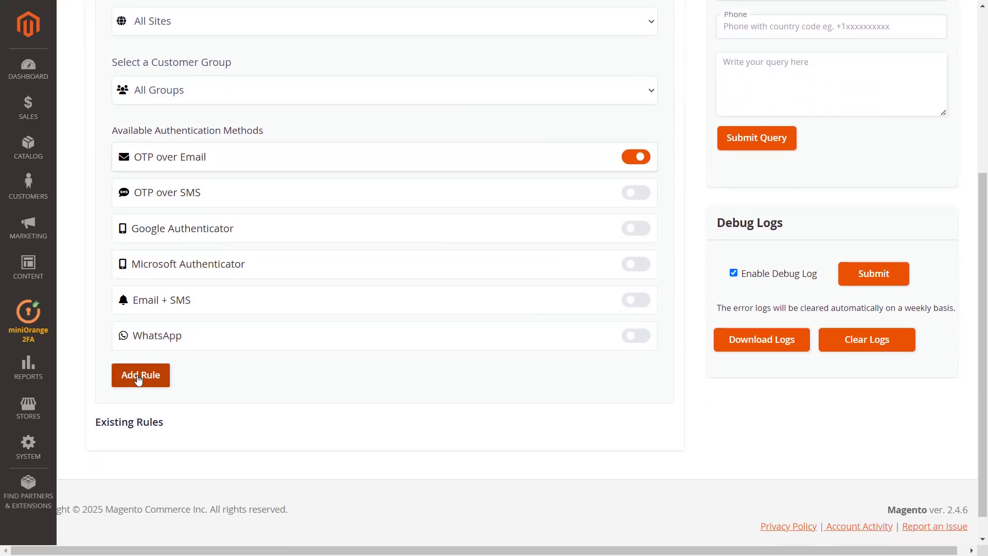
click(139, 376)
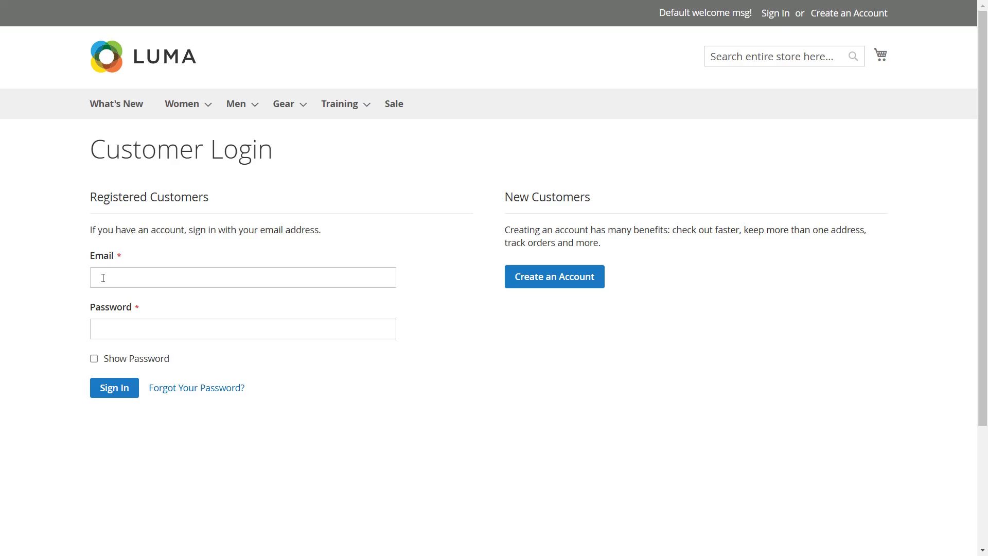
Step: Sign in on the Luma Customer Login page with the customer's e-mail and password
click(103, 278)
text(demo@gmail.com)
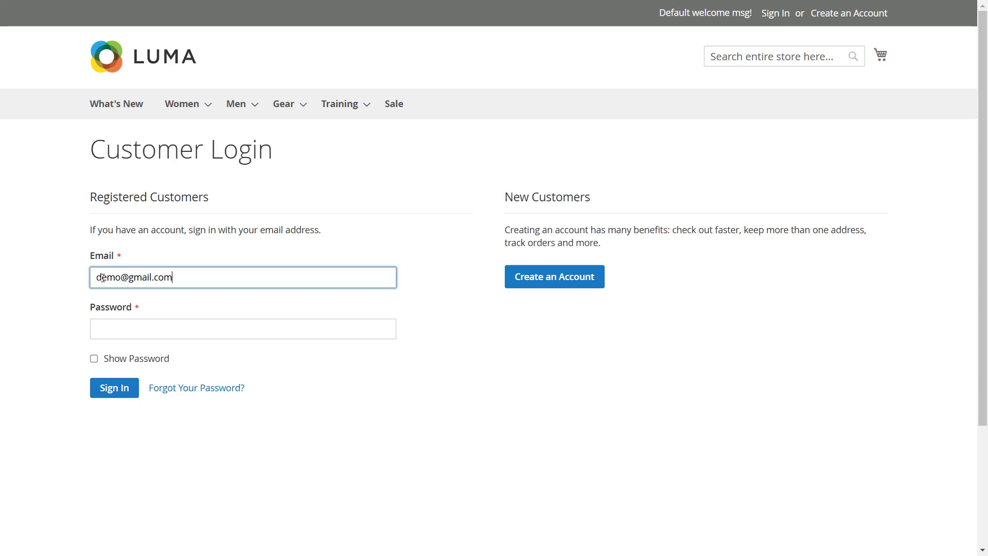
click(99, 326)
text(*****************)
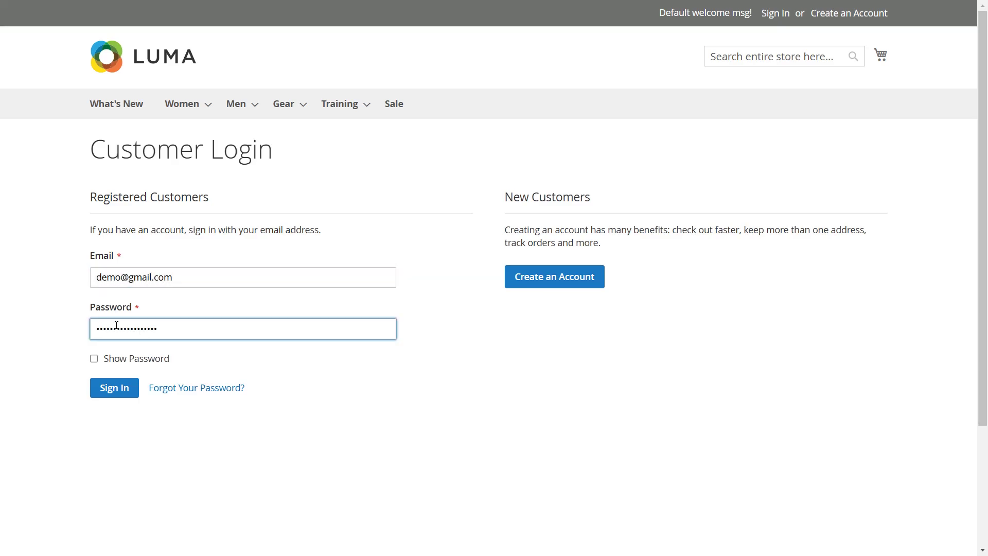
click(112, 391)
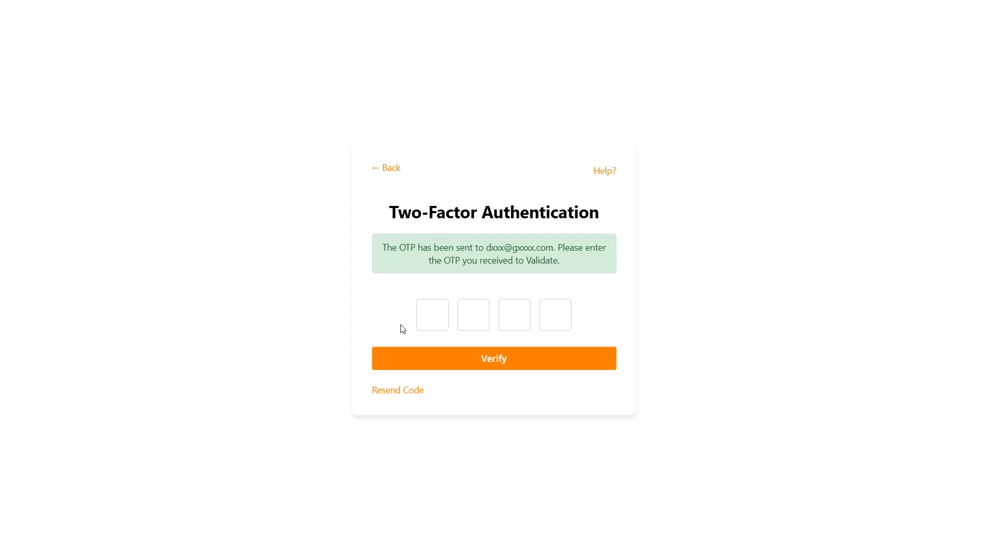
Step: Enter the emailed four-digit one-time code and verify it
click(429, 319)
text(3972)
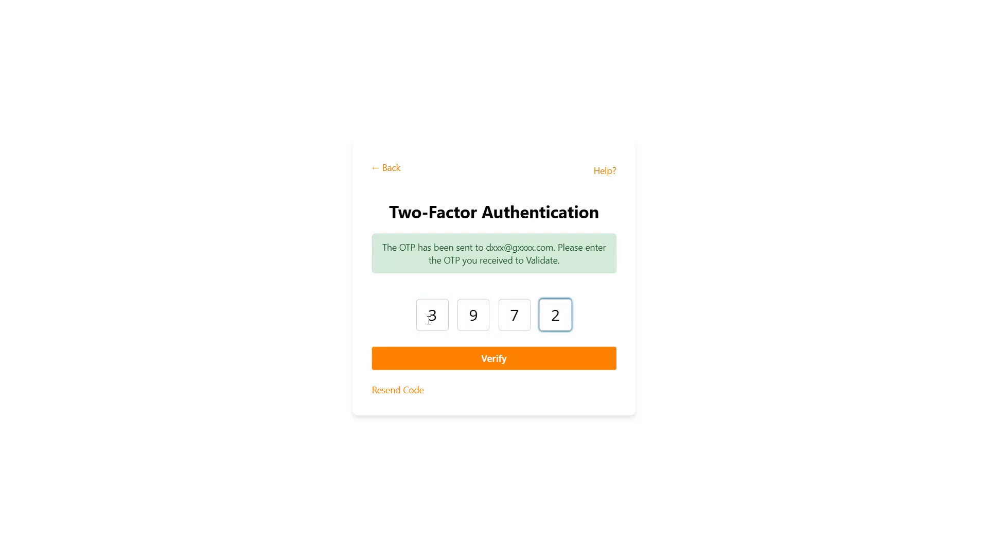
click(494, 364)
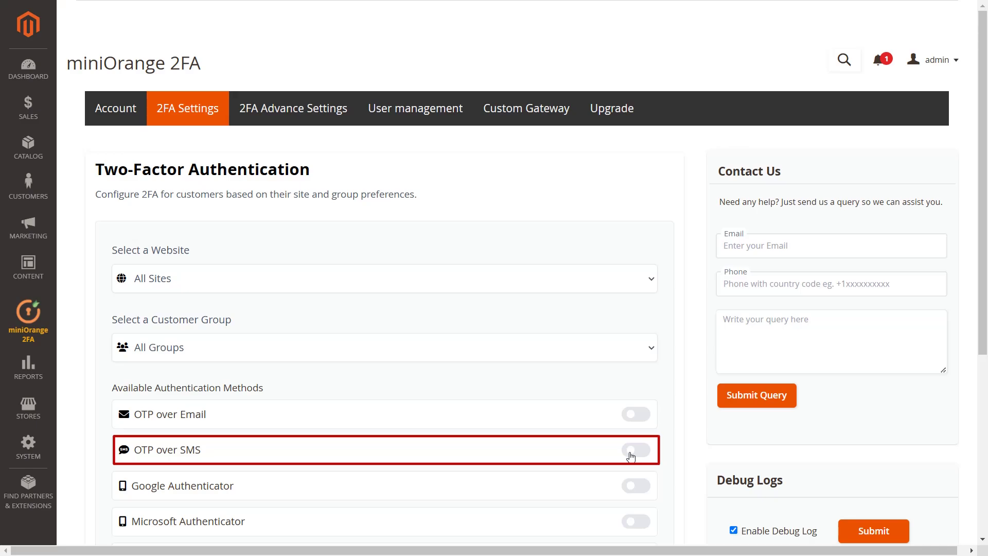
Step: Switch on OTP over SMS and save it as a new rule
click(631, 456)
scroll(632, 455, down, 2)
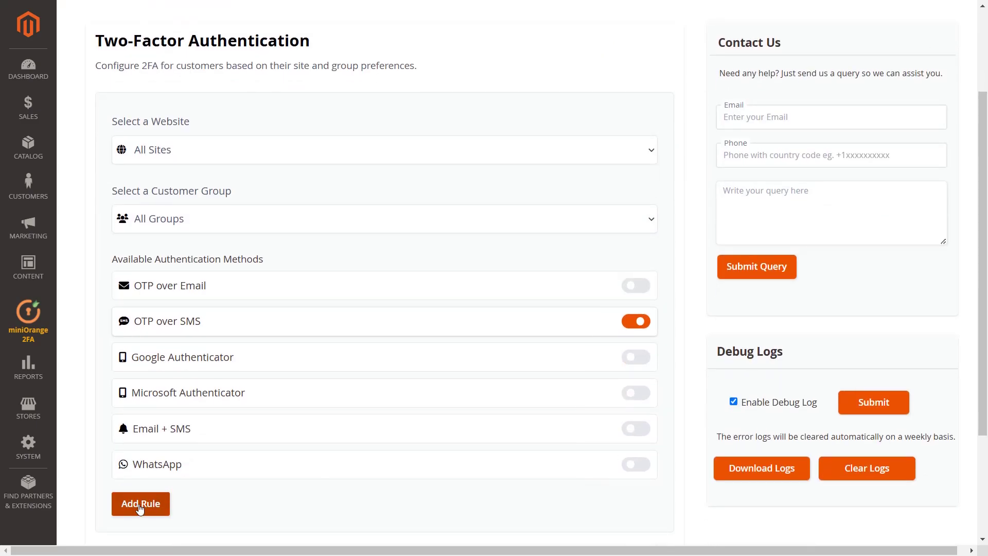
click(140, 507)
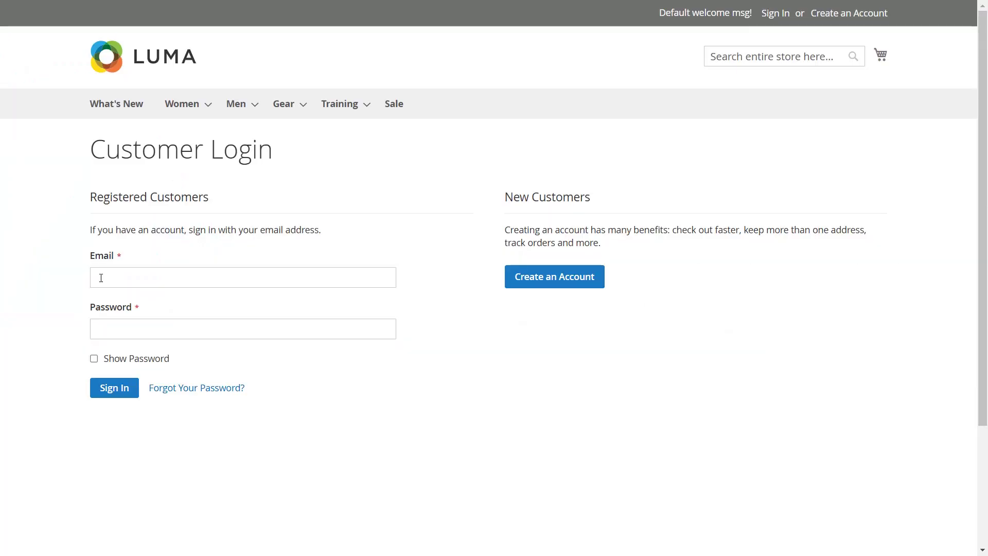
Step: Sign in on the Luma storefront with the demo customer's e-mail and password
click(102, 278)
text(demo@gmail.com)
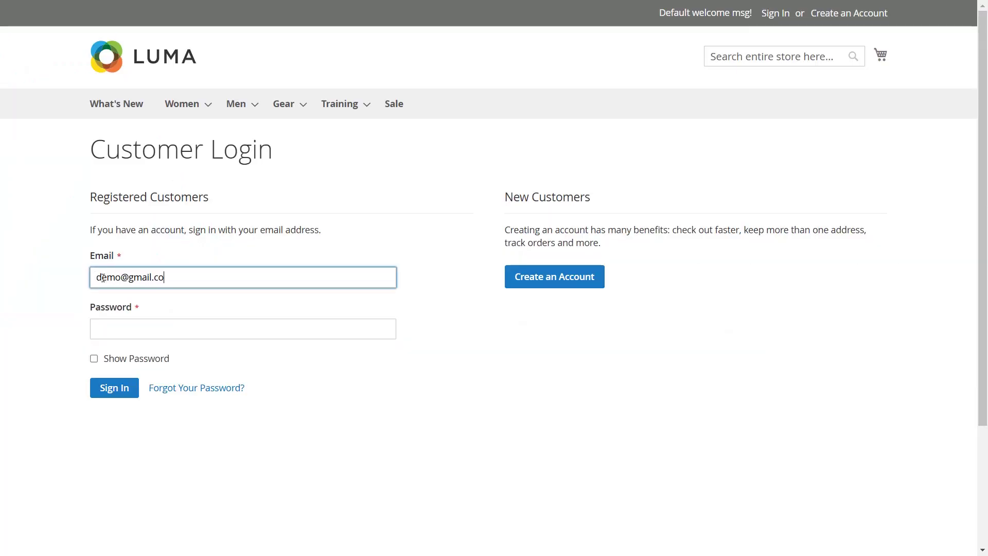
click(116, 325)
text(*****************)
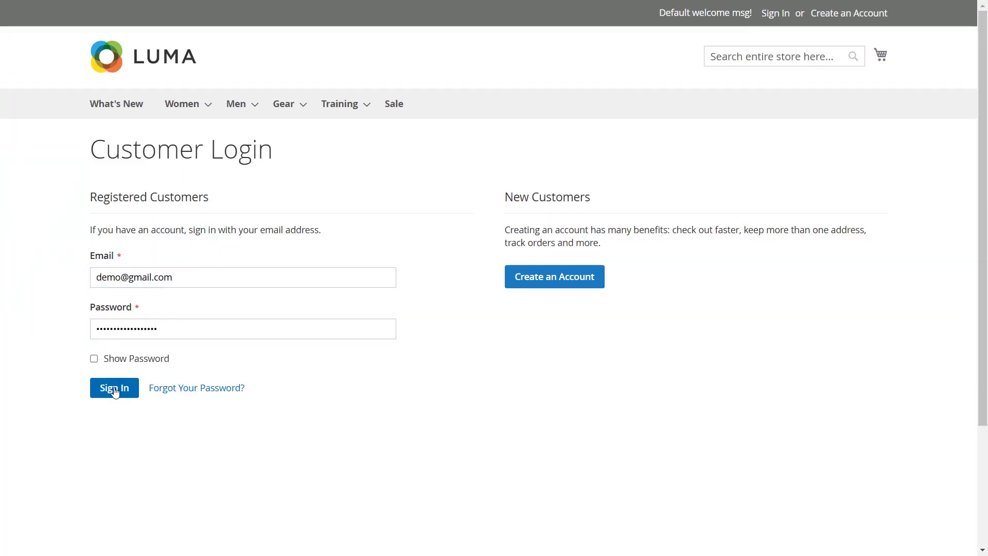
click(114, 389)
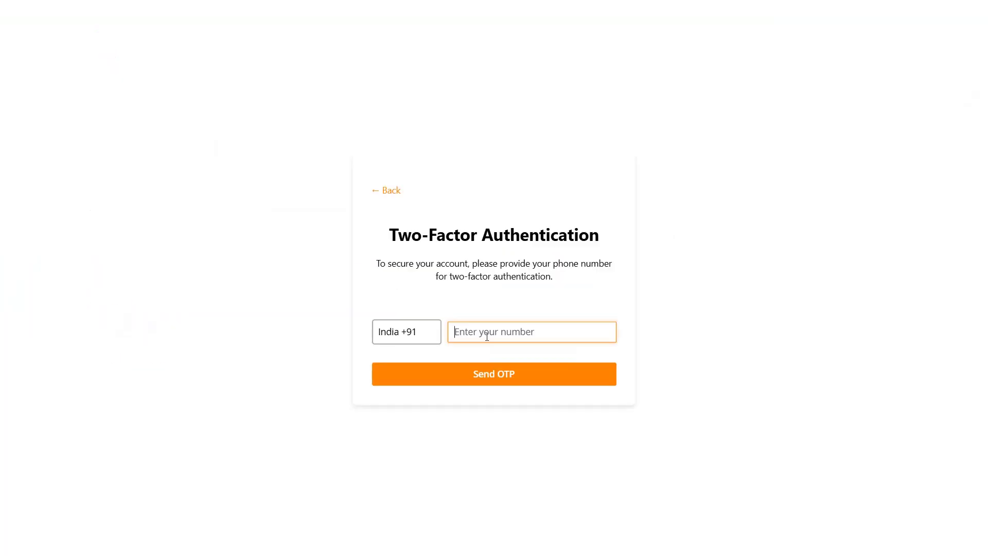
Step: Enter the phone number, send the SMS code, then enter and verify the code
text(80)
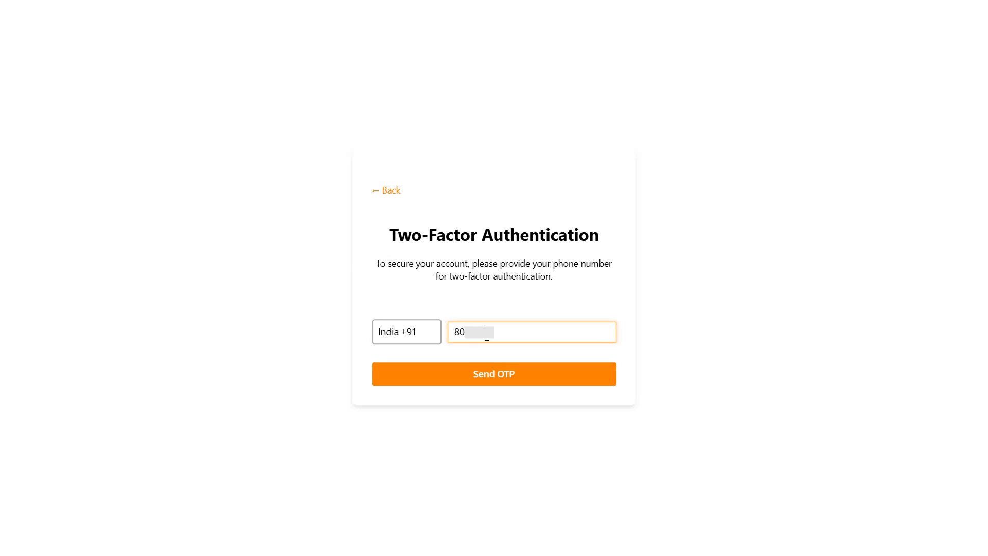
text(00)
click(490, 375)
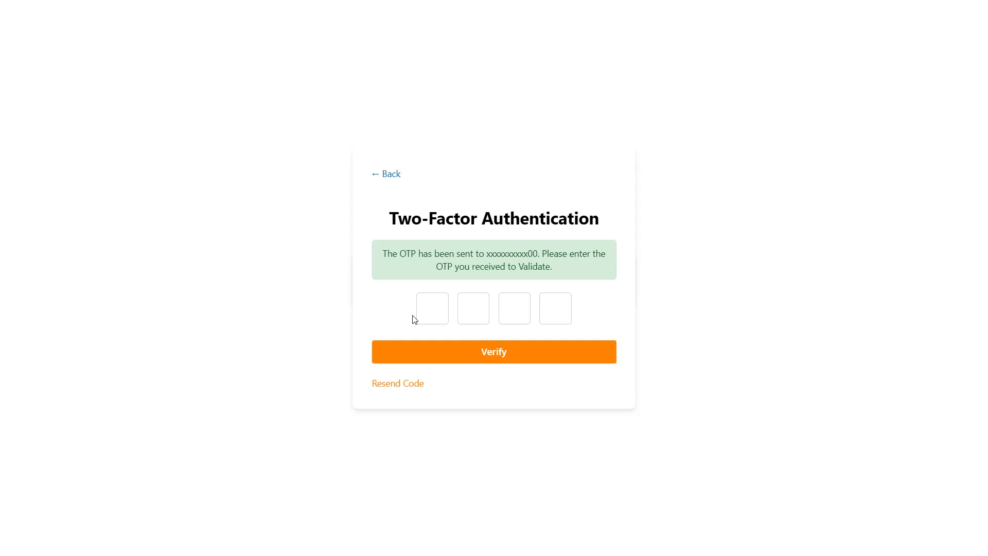
click(419, 307)
text(3579)
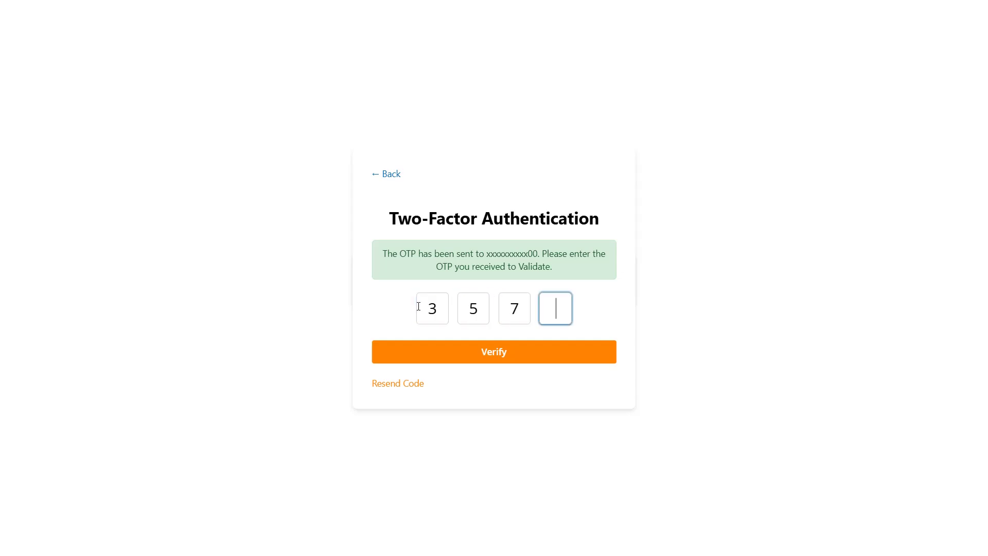
click(492, 350)
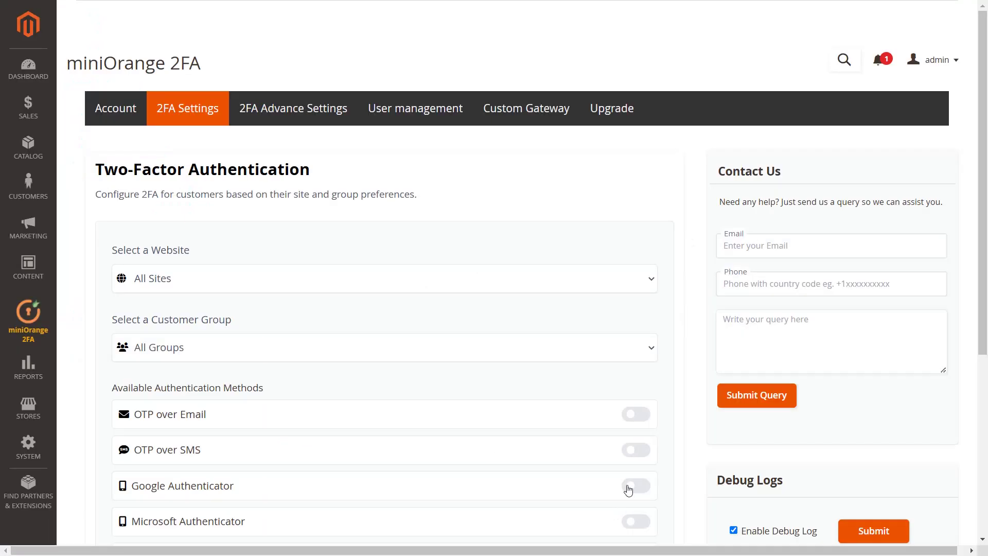
Step: Switch on Google Authenticator and save it as a new rule
click(628, 487)
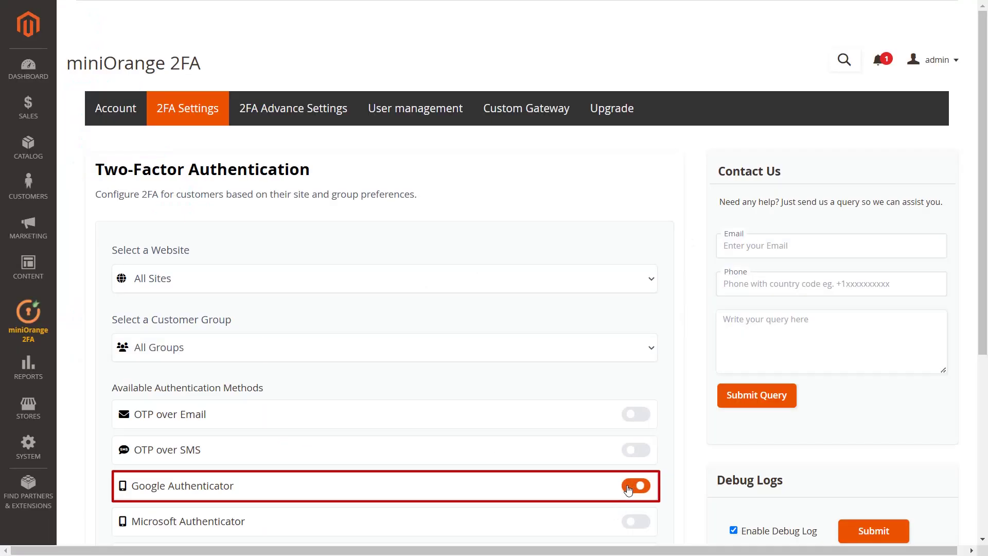
scroll(627, 487, down, 4)
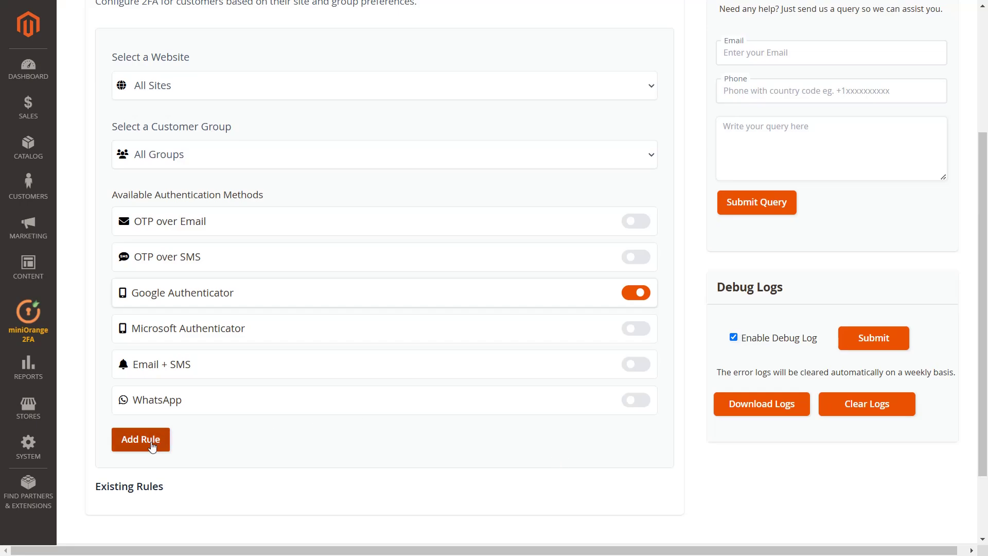
click(152, 445)
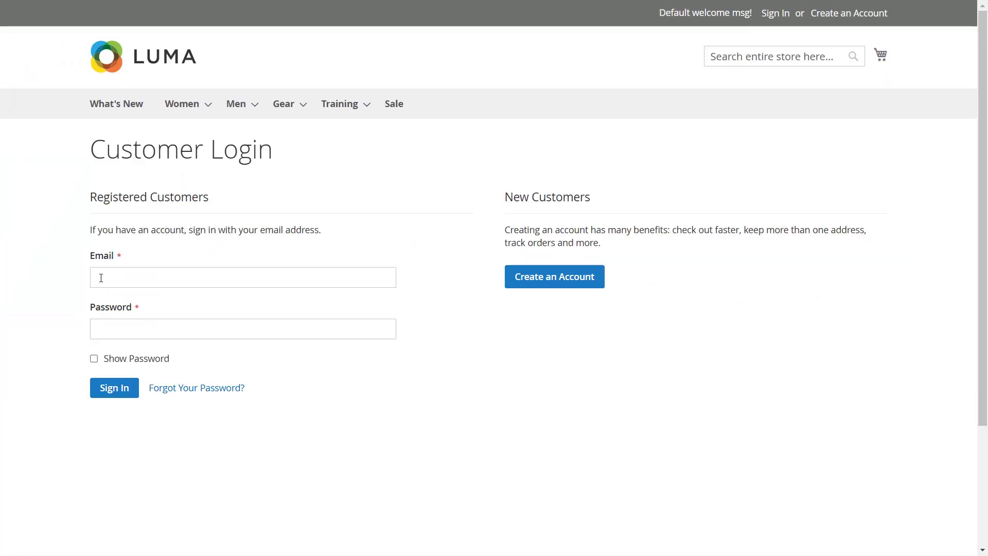
Step: Sign in on the Luma storefront with the demo customer's e-mail and password
click(102, 278)
text(demo@gmail.com)
click(114, 326)
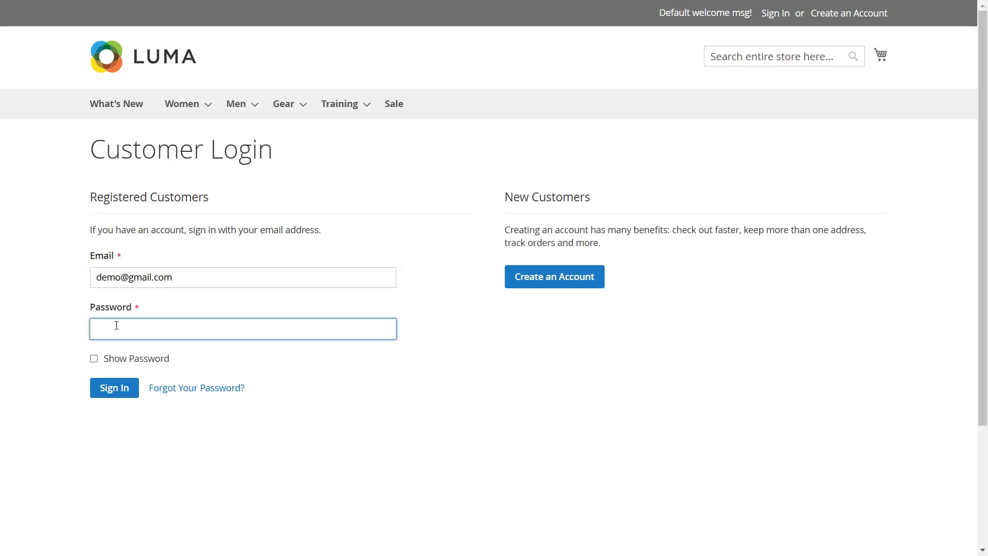
text(•••••••••••••••••)
click(114, 389)
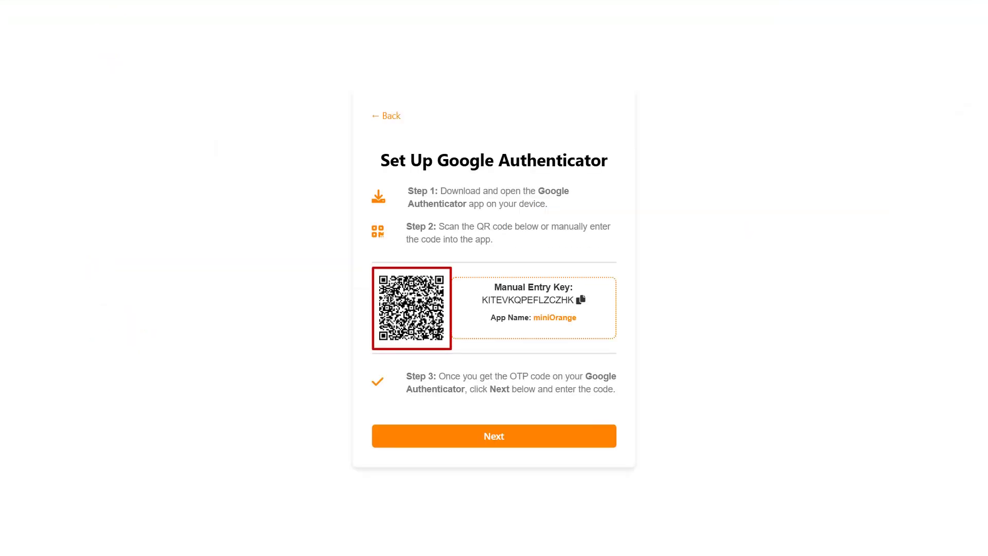
Step: Continue past the QR code, then enter and verify the six-digit authenticator passcode
click(498, 435)
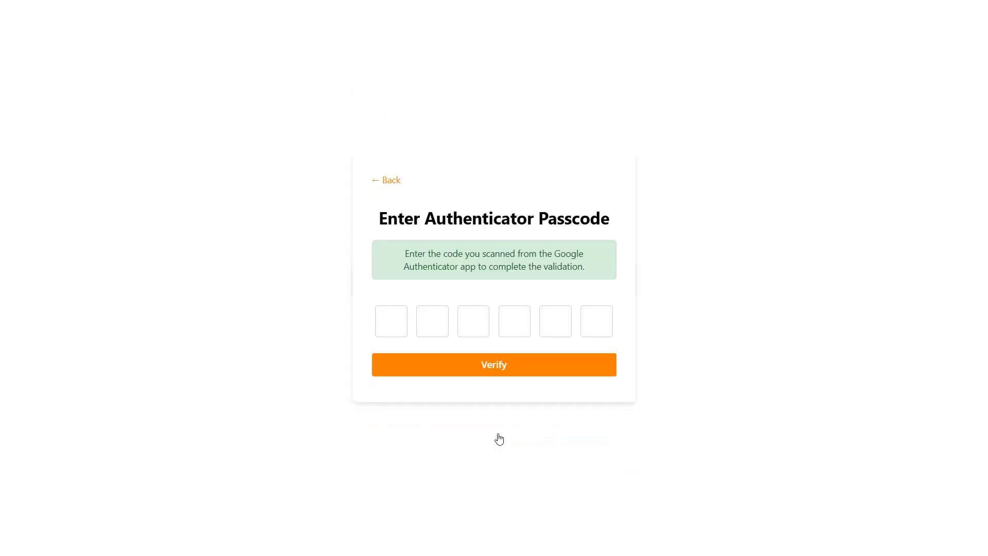
click(400, 321)
text(927197)
click(492, 360)
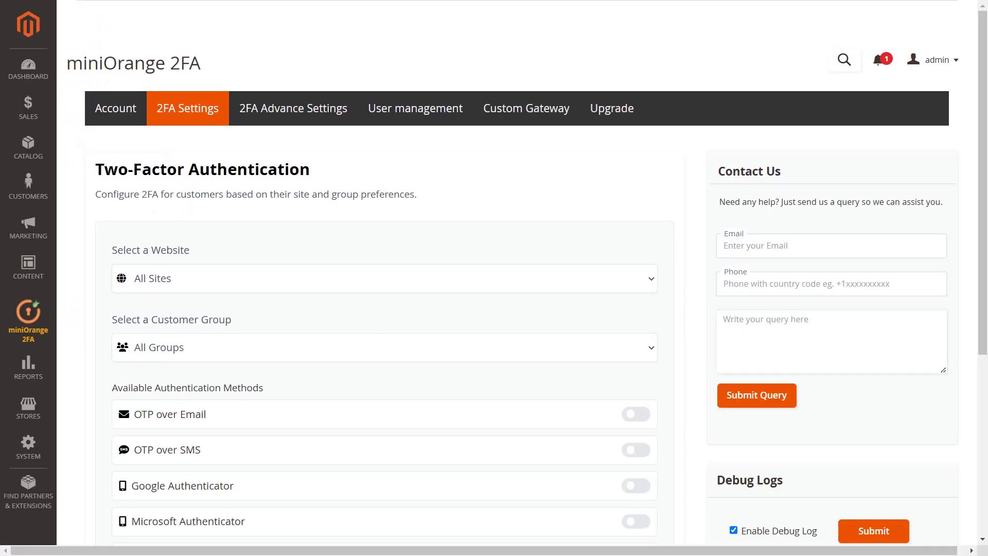
Step: Enable Microsoft Authenticator and save it as a customer rule for All Sites and All Groups
scroll(397, 353, down, 3)
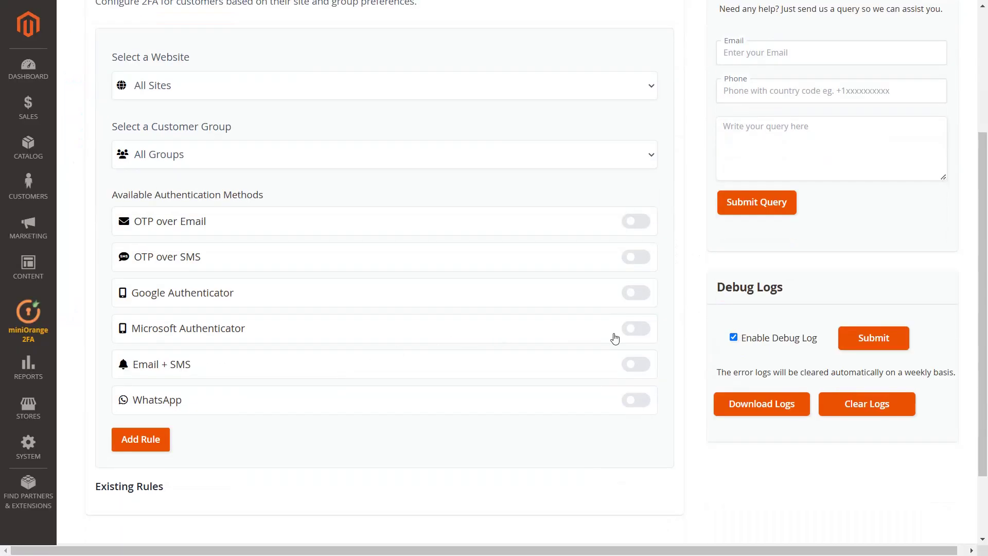
click(636, 330)
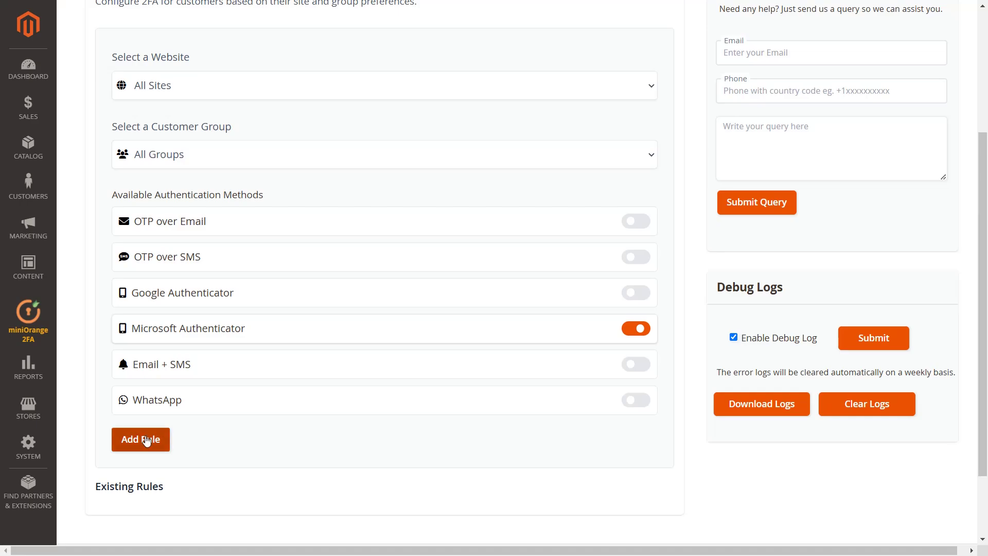
click(147, 441)
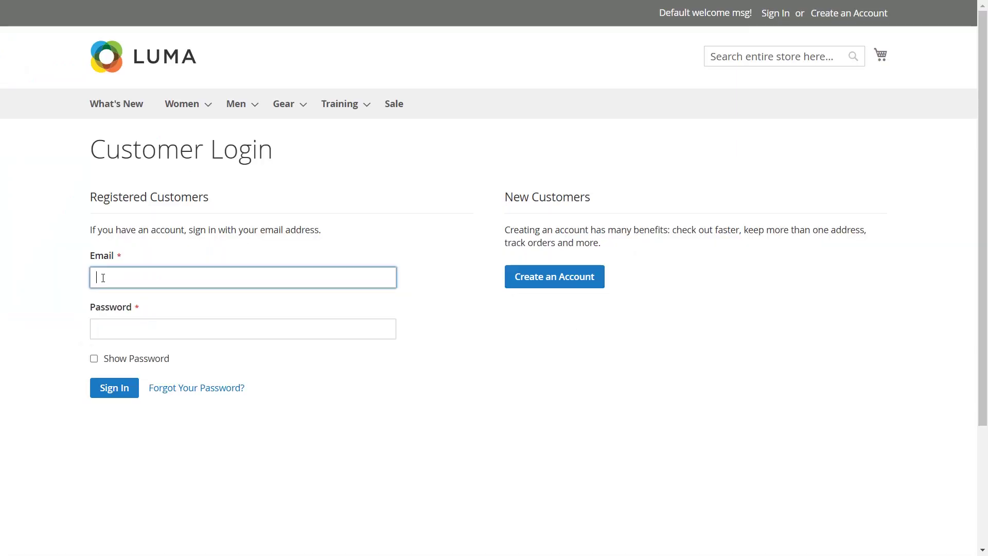
Step: Sign in with the demo customer's e-mail and password, then enroll Microsoft Authenticator and enter its six-digit passcode
text(demo@gmail.com)
click(116, 324)
text(*****************)
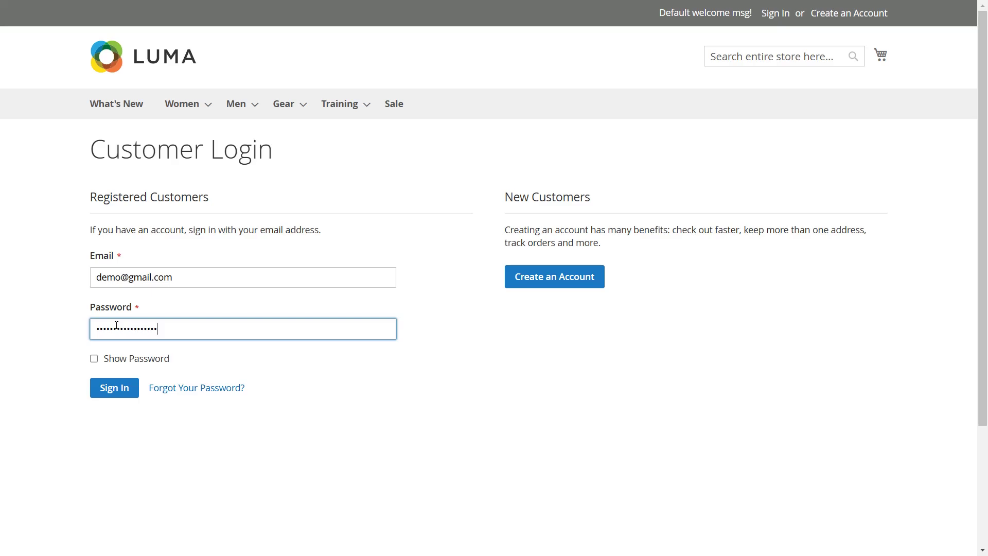
click(114, 390)
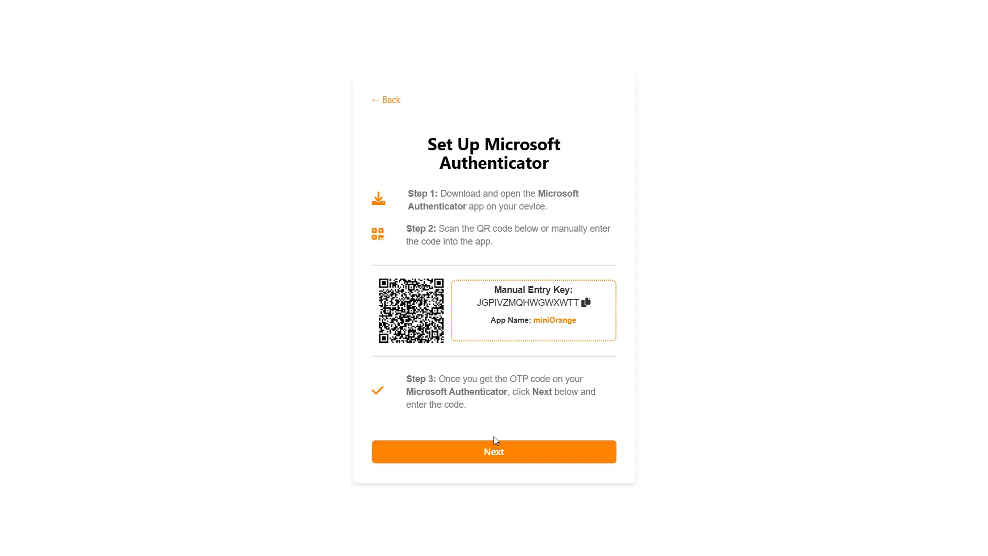
click(494, 453)
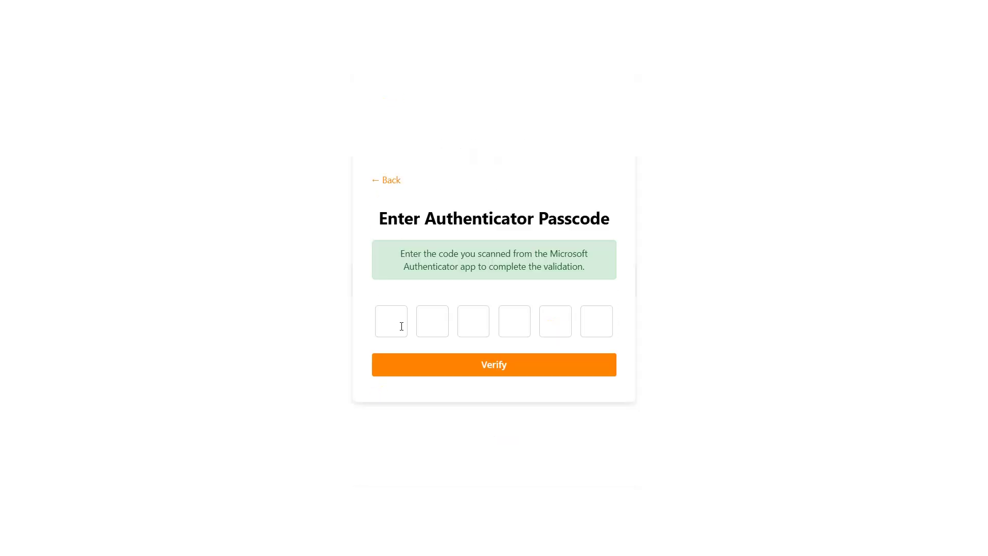
text(4755)
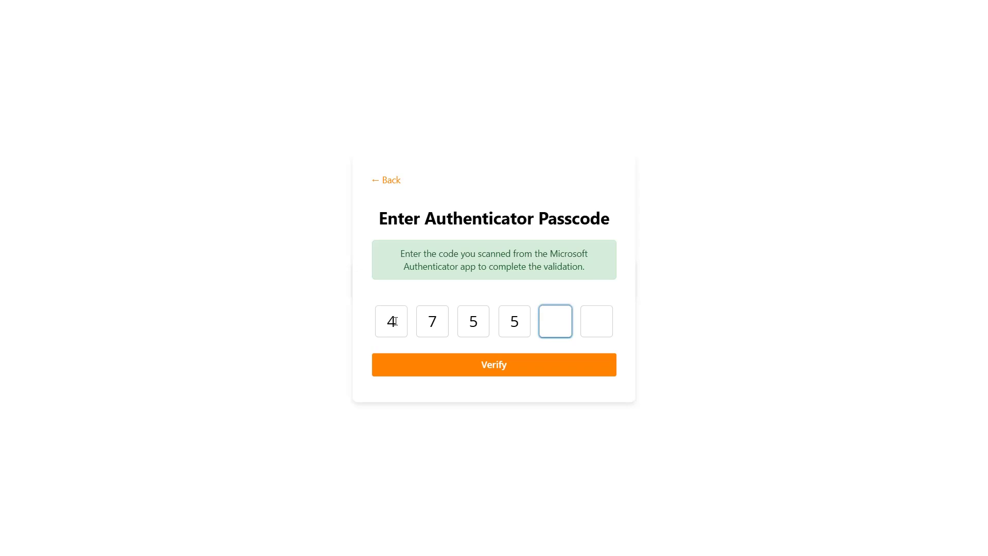
text(51)
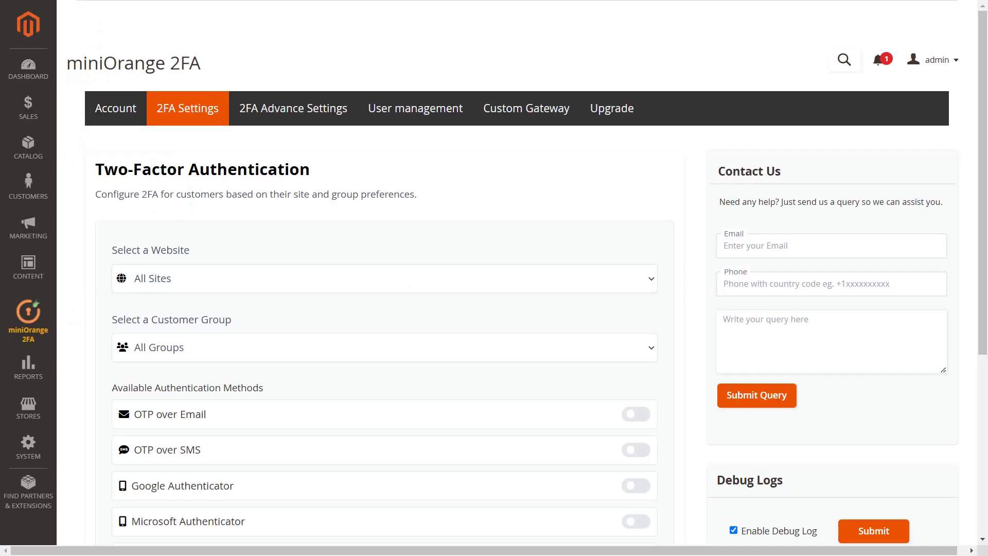
Step: Enable Email + SMS and save it as a customer rule for All Sites and All Groups
scroll(585, 437, down, 3)
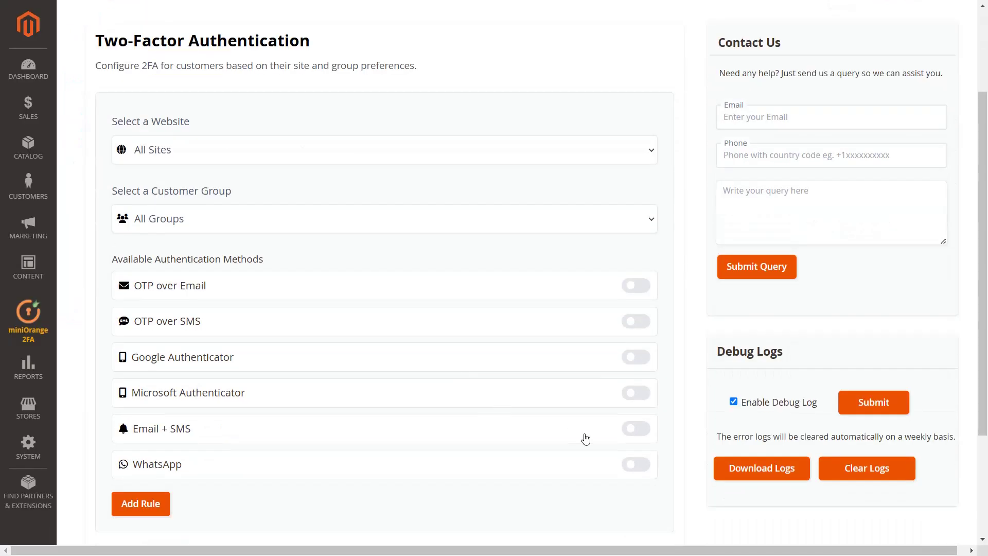
click(626, 437)
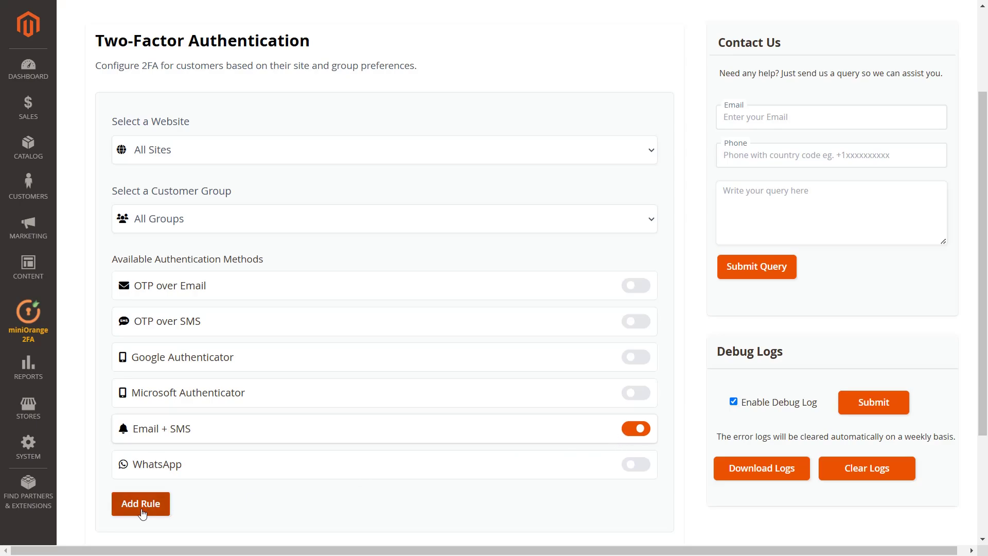
click(141, 505)
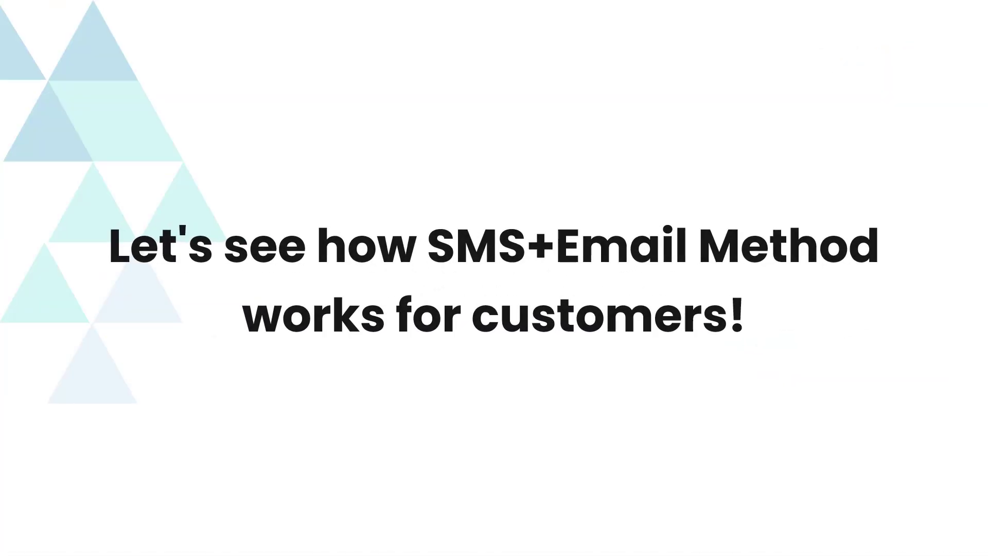
Step: Sign in to the storefront with the demo customer's e-mail and password
text(demo@gmail.com)
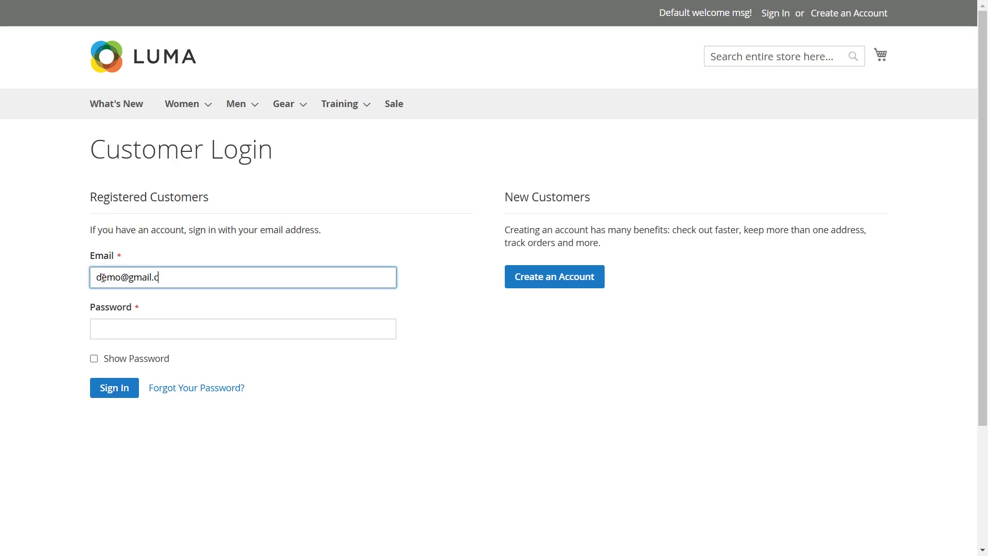
click(116, 326)
text(•••••••••••••••••)
click(114, 389)
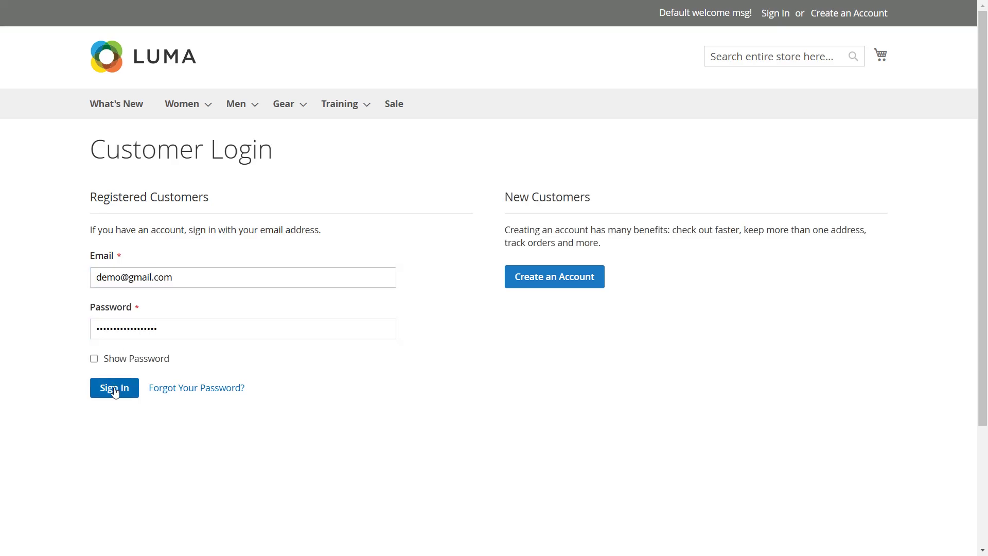
Step: Enter the customer's phone number, send the OTP, and verify the received 4-digit code
click(463, 315)
text(95*****015)
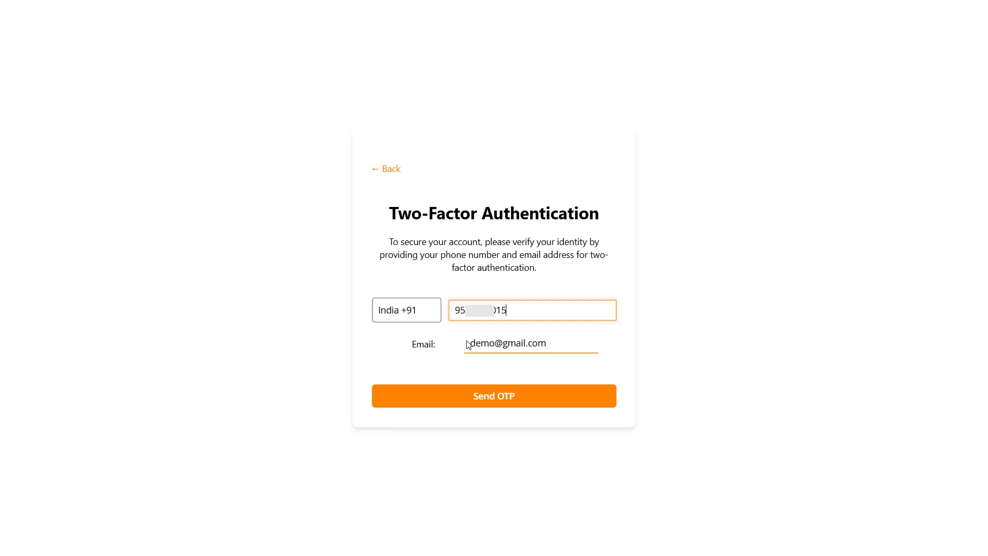
click(486, 398)
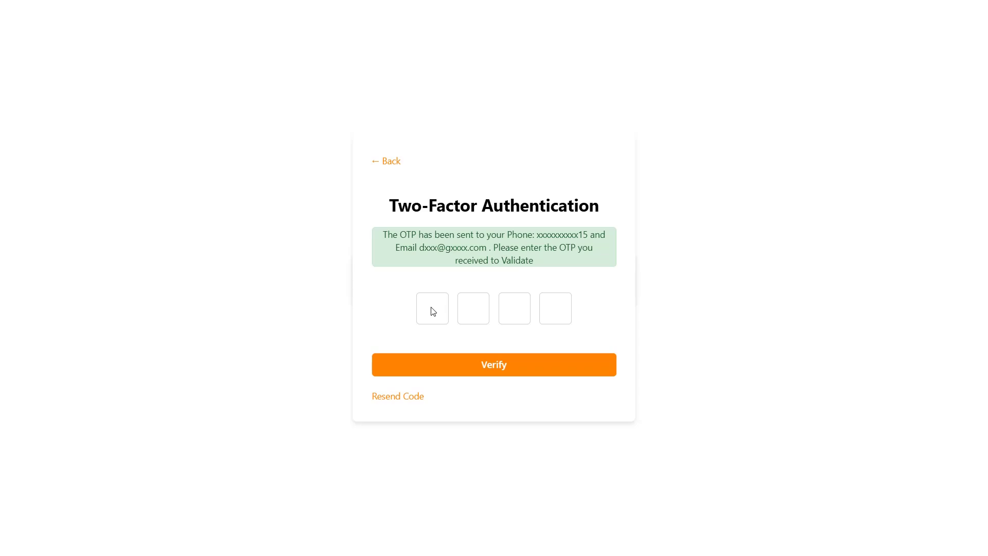
click(433, 311)
text(7869)
click(497, 370)
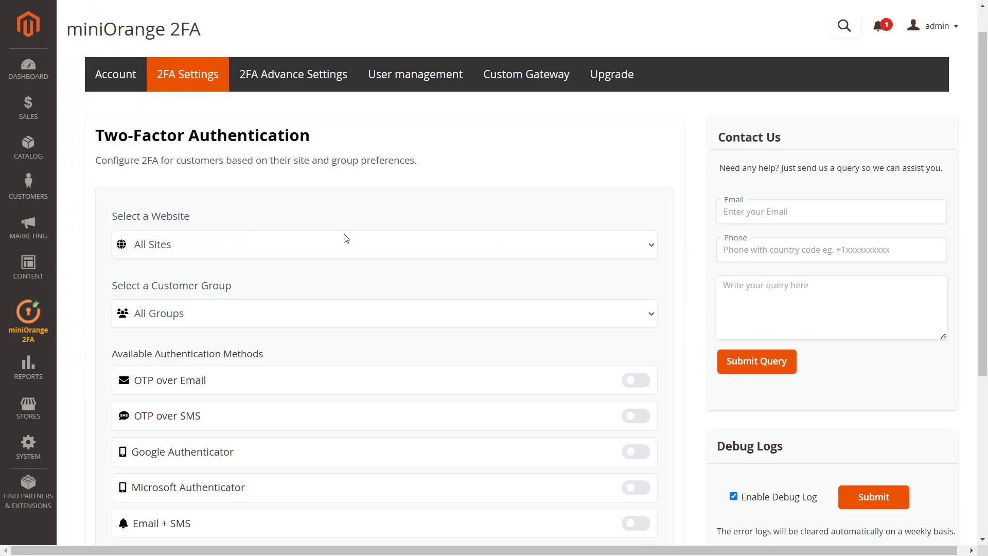
Step: Save one customer rule enabling OTP over Email, OTP over SMS, Google, Microsoft and Email + SMS
click(634, 383)
click(633, 417)
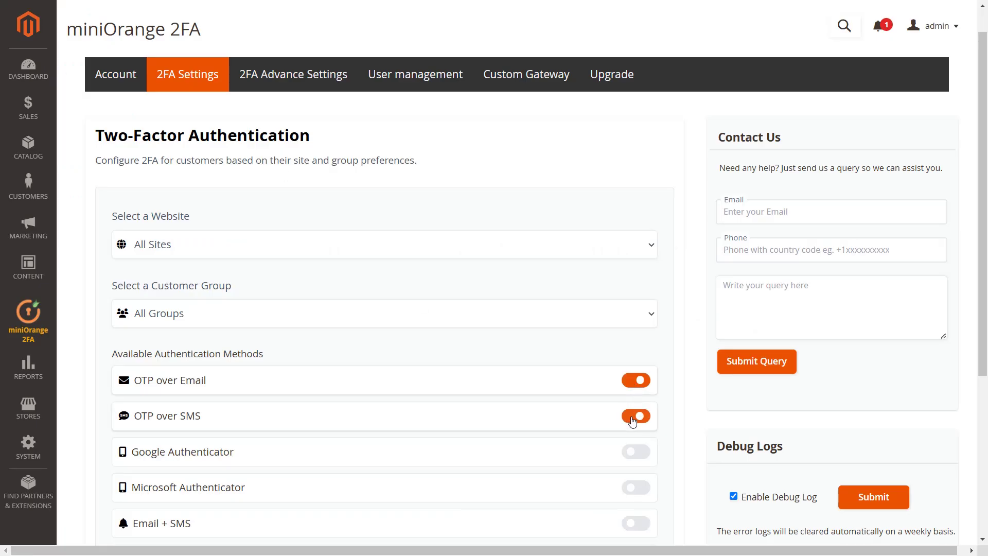
click(633, 454)
click(633, 489)
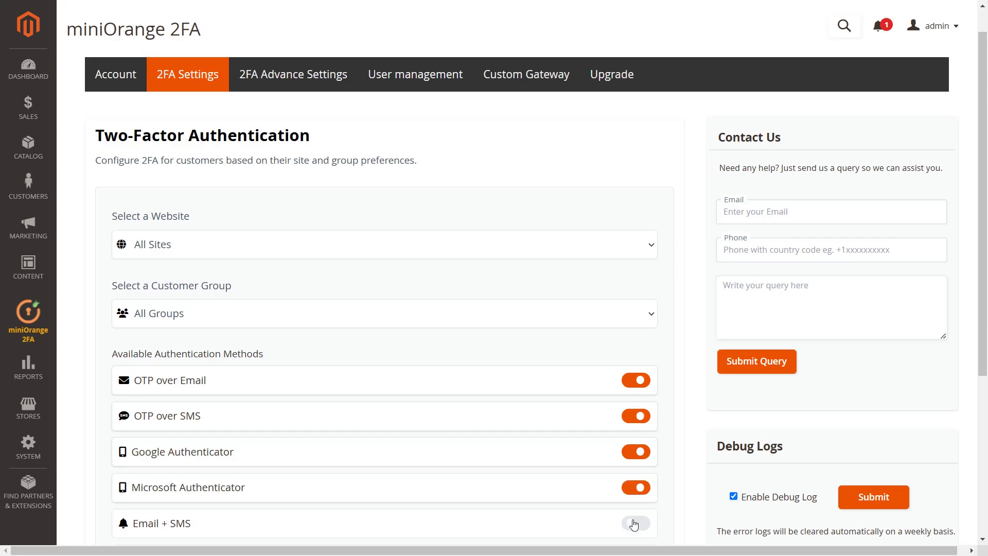
click(634, 524)
scroll(633, 509, down, 3)
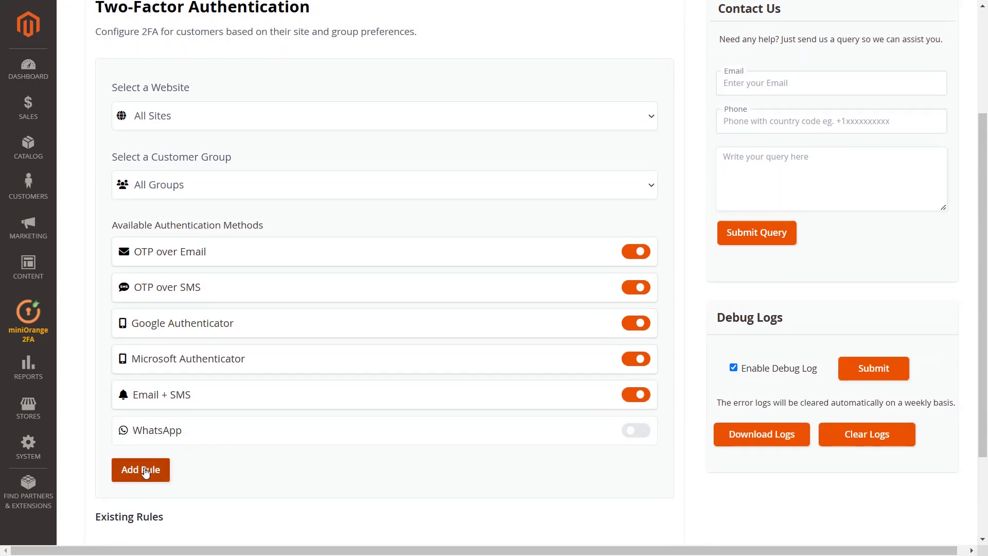
click(144, 470)
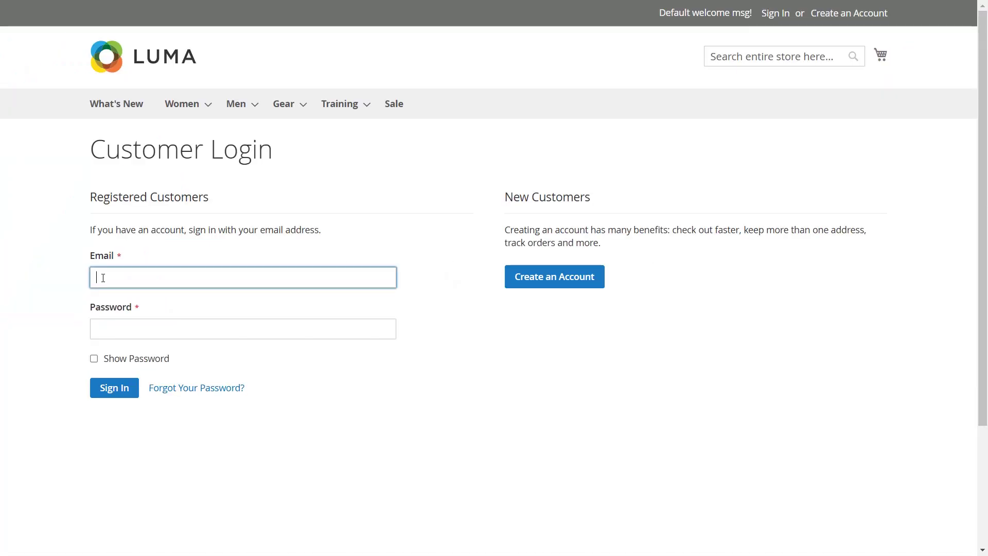
Step: Log in to the storefront with the demo customer's e-mail and password
text(demo@gmail.com)
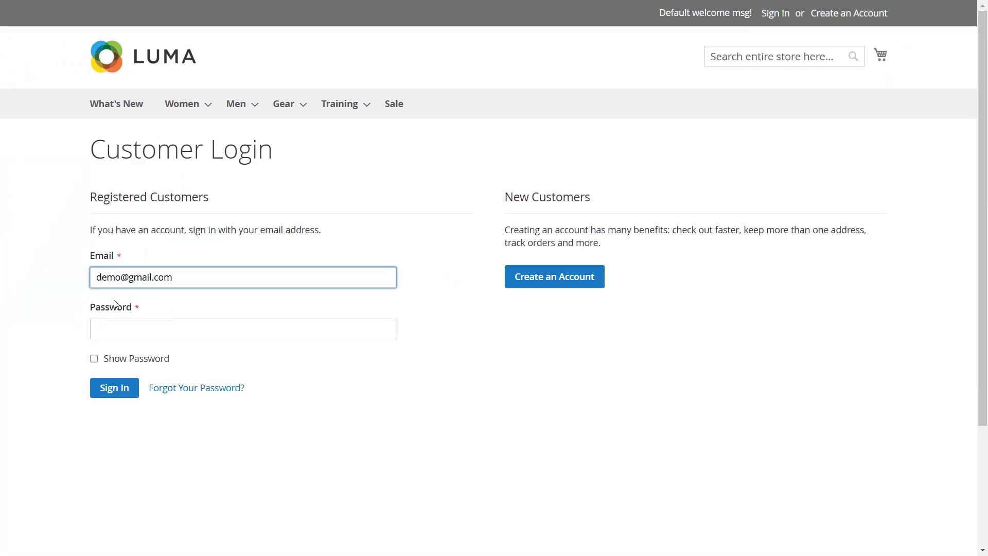
key(Tab)
text(•••••••••••••••••)
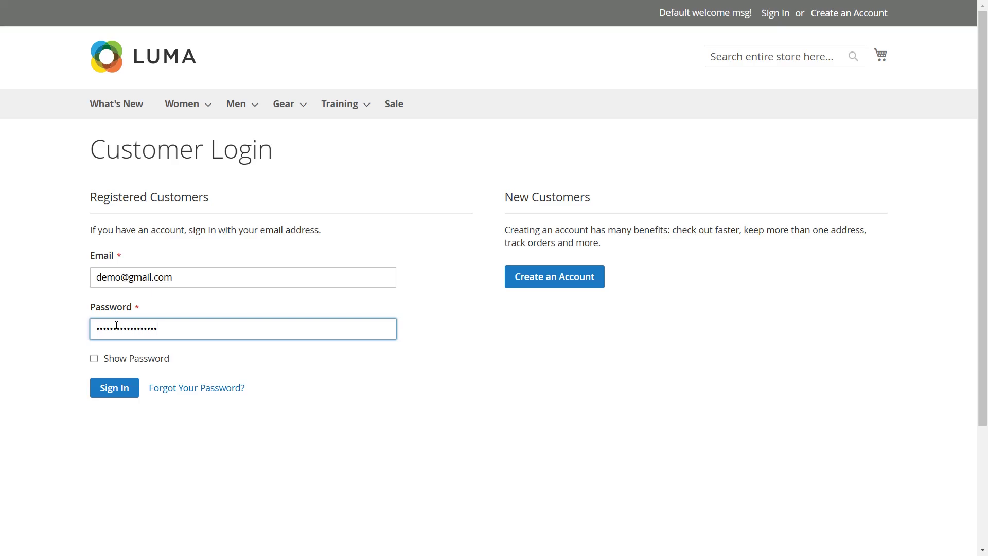
click(114, 389)
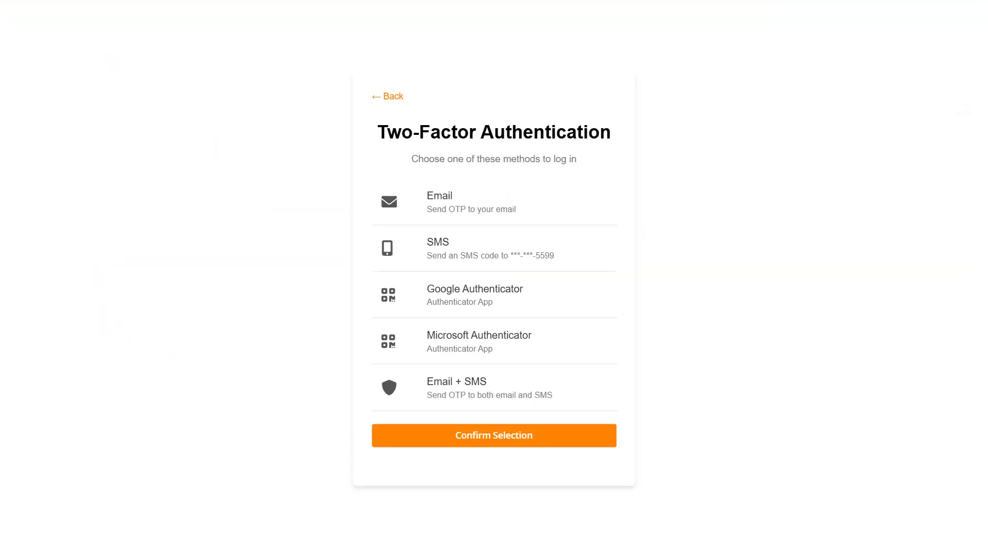
Step: Choose Email as the 2FA method and verify the emailed one-time code
click(468, 204)
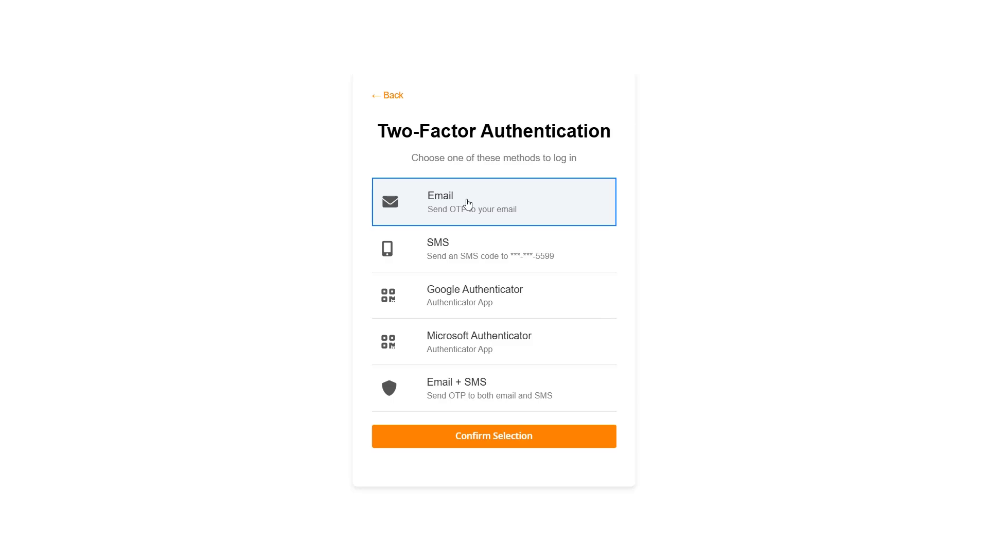
click(494, 443)
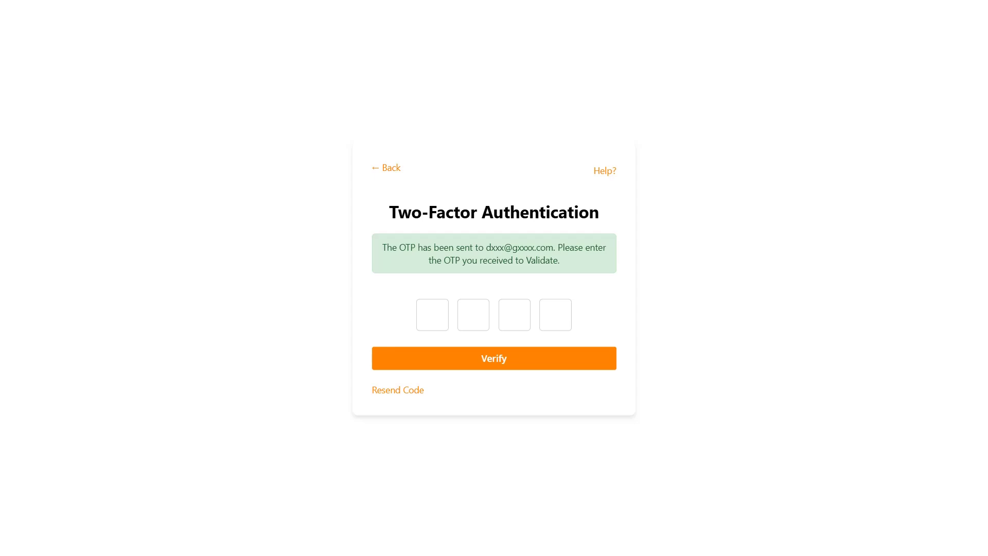
click(430, 317)
text(3972)
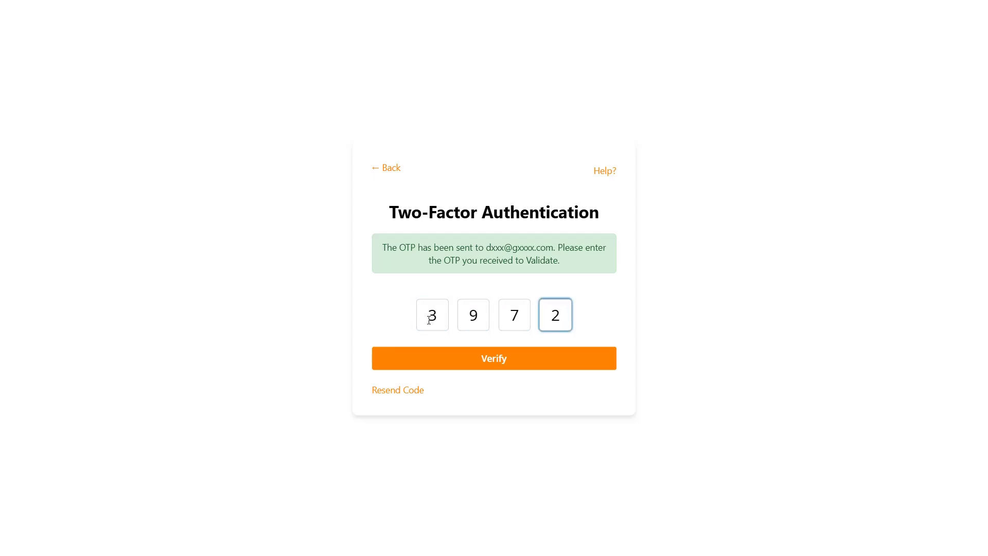
click(495, 360)
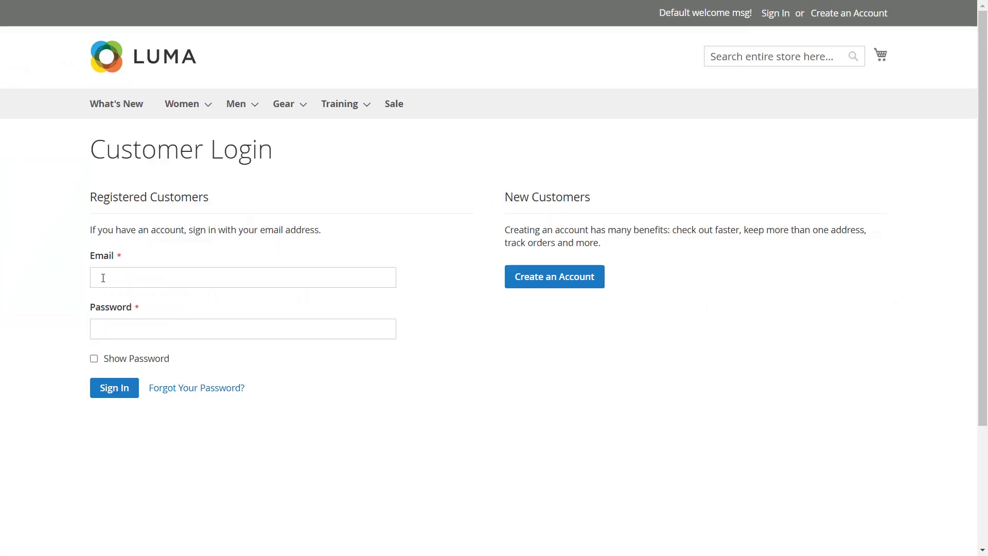
Step: Log in again with the demo customer's e-mail and password
click(103, 278)
text(demo@gm)
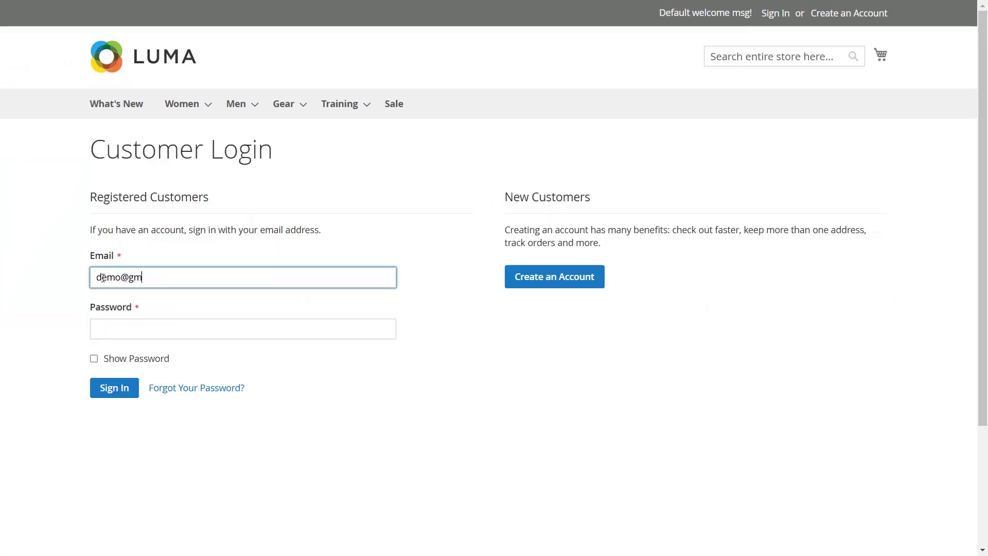
text(ail.com)
click(114, 325)
text(•••••••••••••••••)
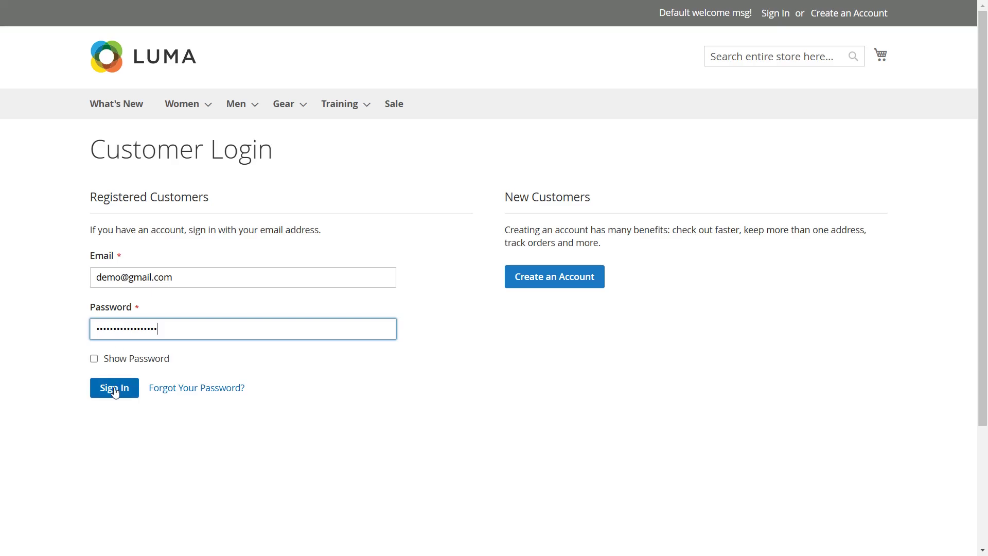
click(114, 388)
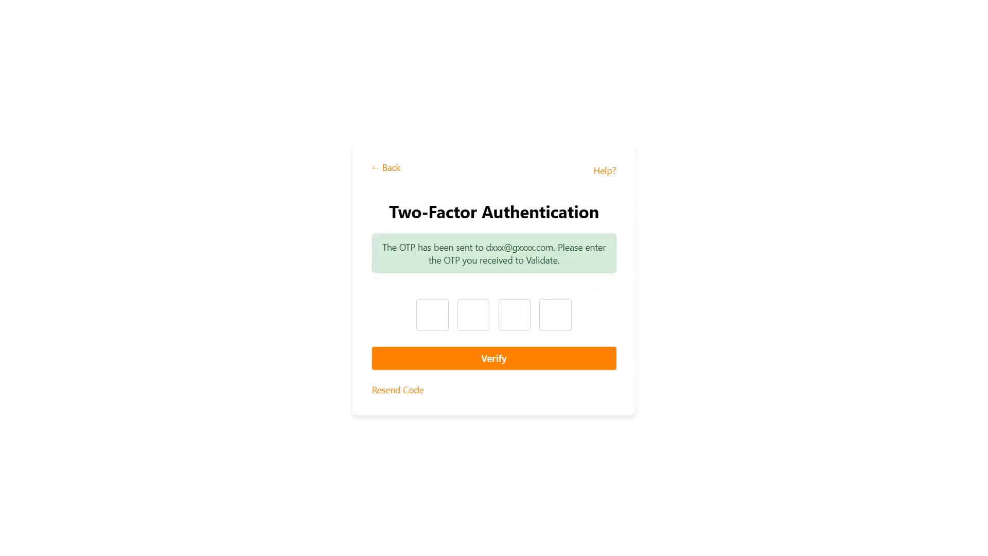
Step: Enter the automatically emailed one-time code and verify it
click(430, 320)
text(3972)
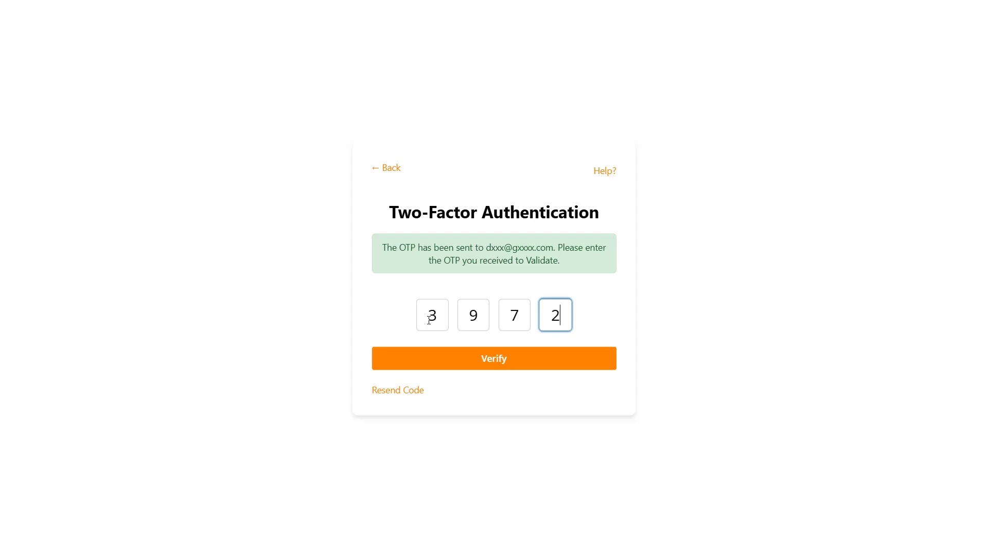
click(495, 363)
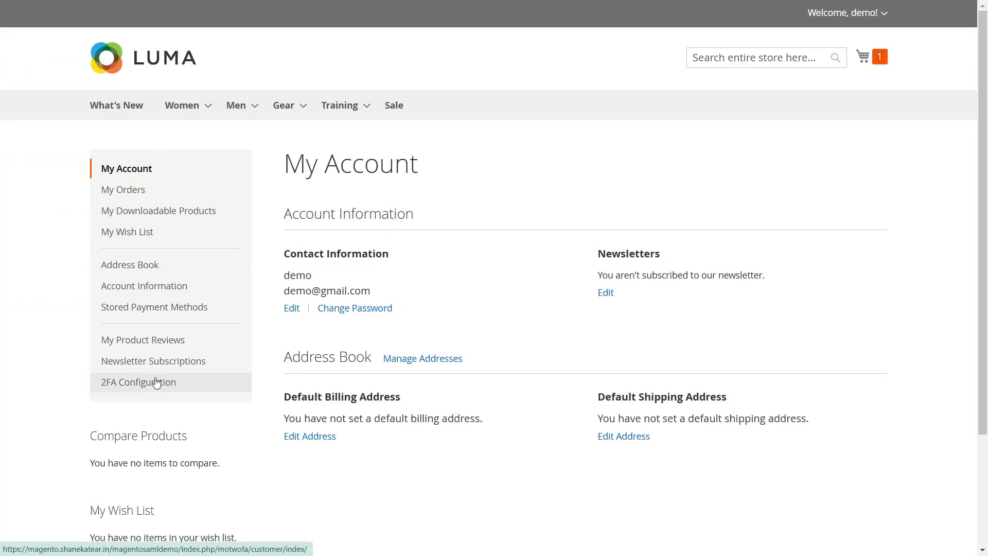
Step: Open 2FA Configuration from the My Account sidebar and reset the customer's two-factor authentication
click(156, 383)
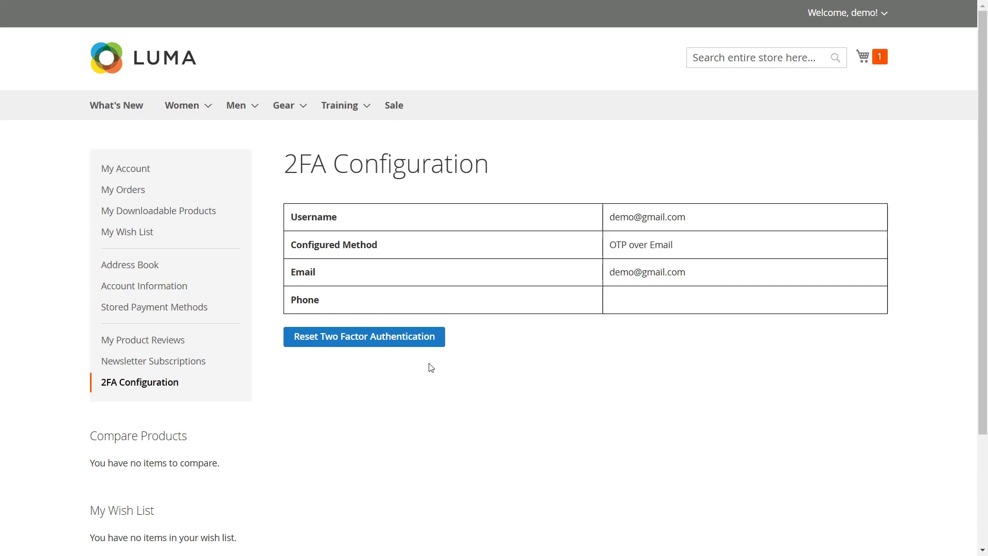
click(395, 342)
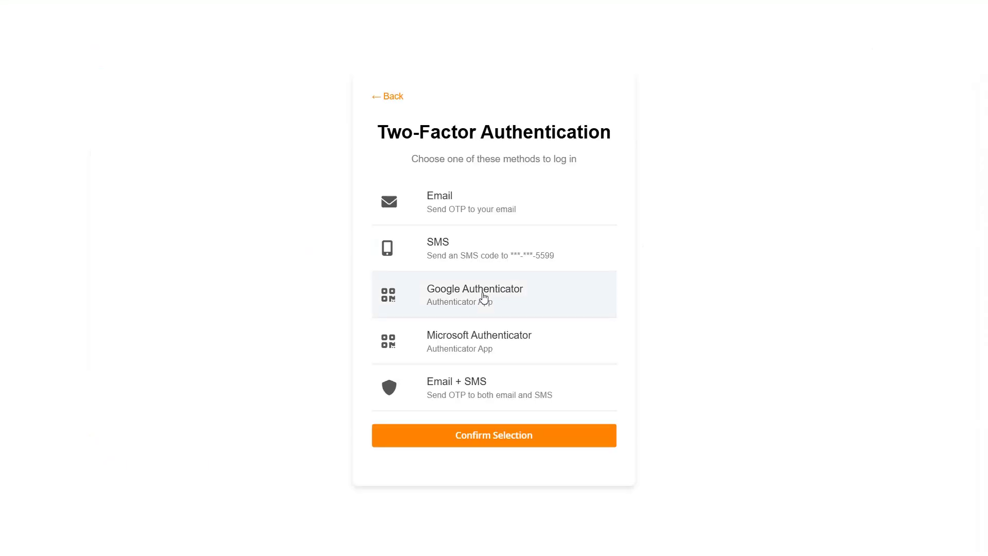
Step: Choose Google Authenticator as the new method and verify it with the app's six-digit passcode
click(483, 298)
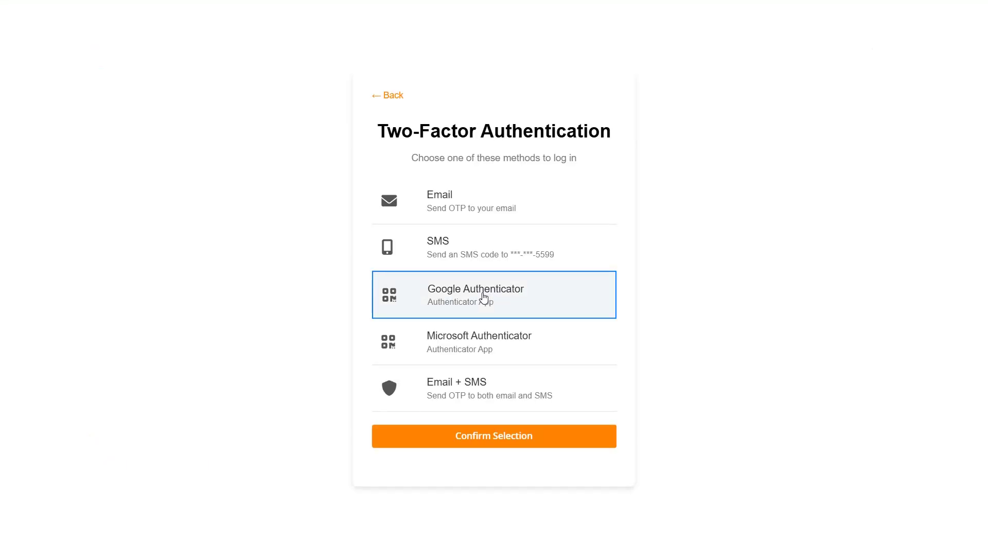
click(493, 442)
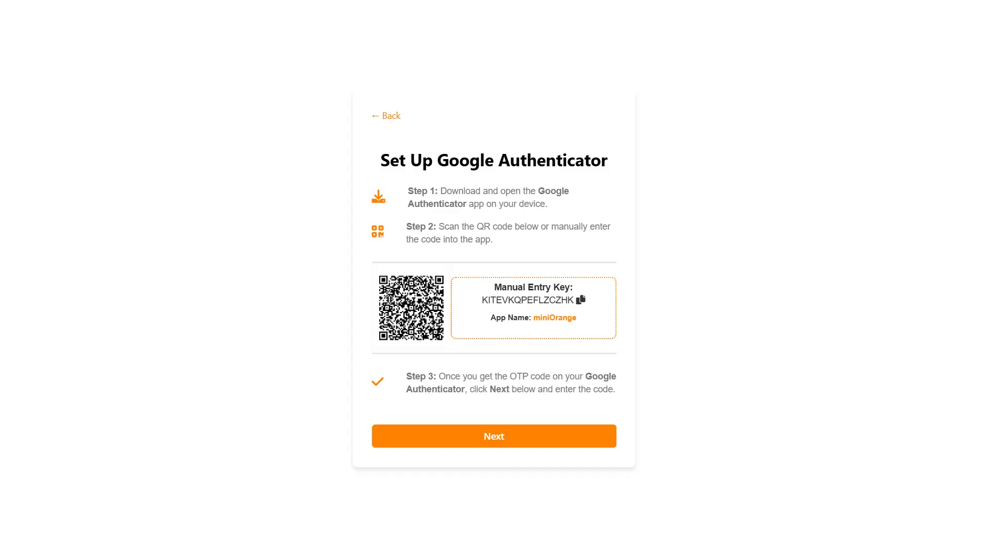
click(499, 438)
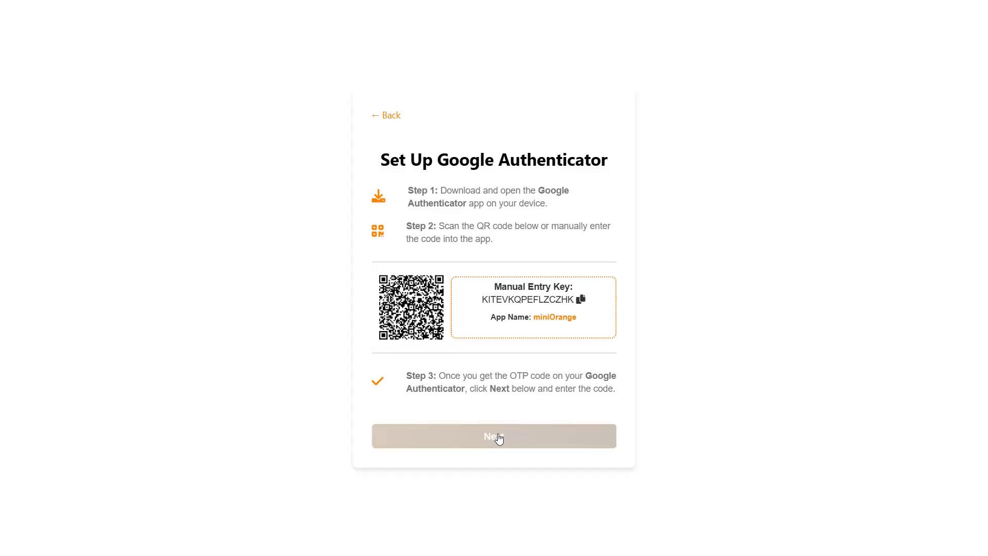
click(399, 320)
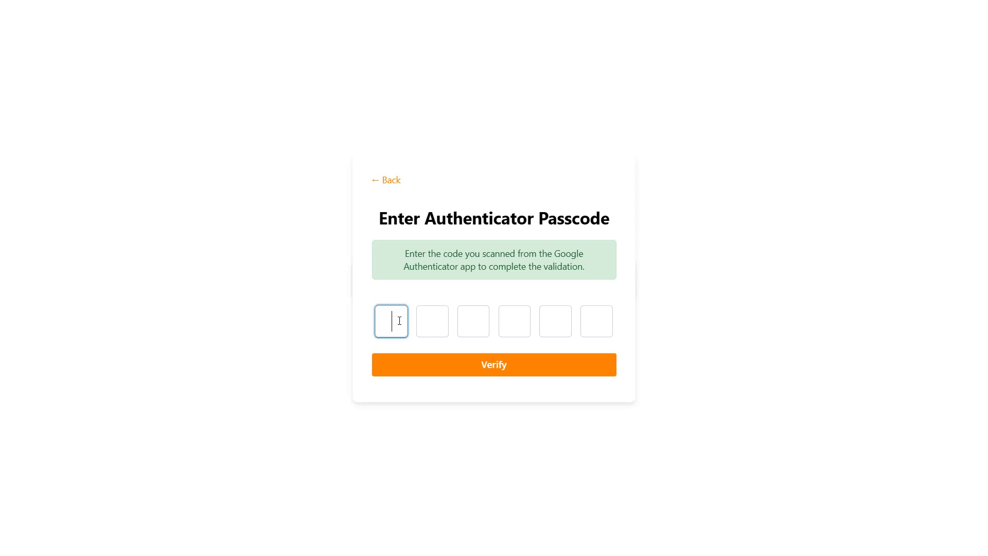
text(927197)
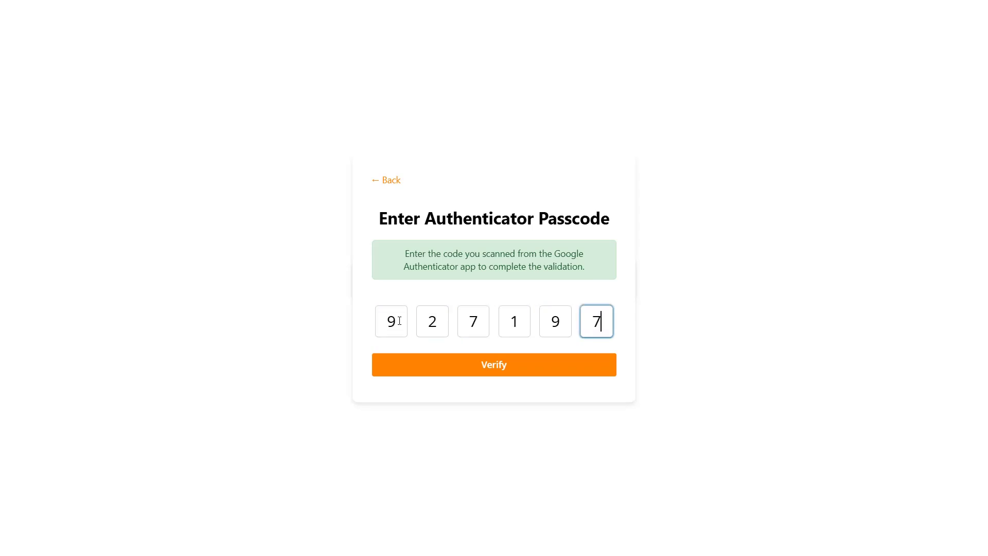
click(490, 360)
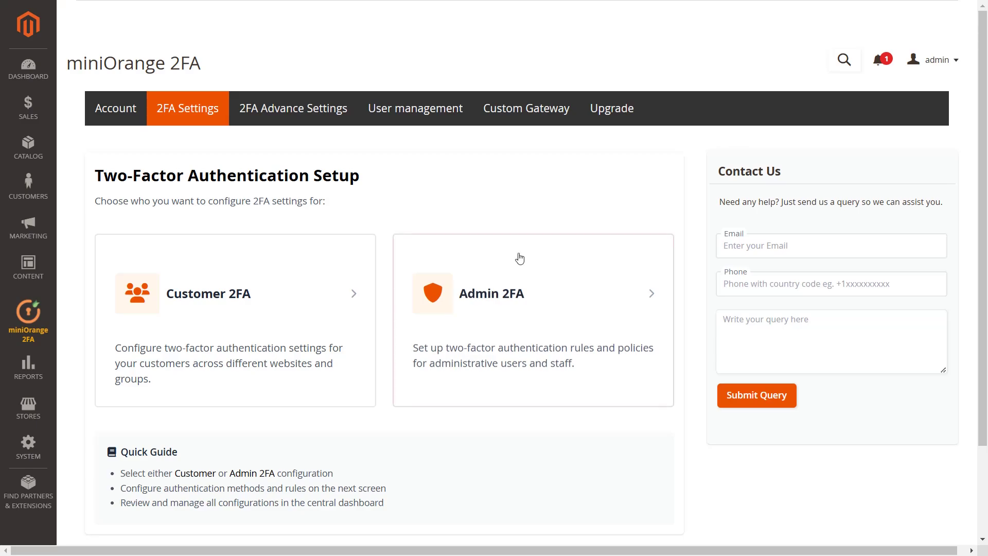
Step: Create an admin 2FA rule requiring OTP over Email for the student role
click(532, 324)
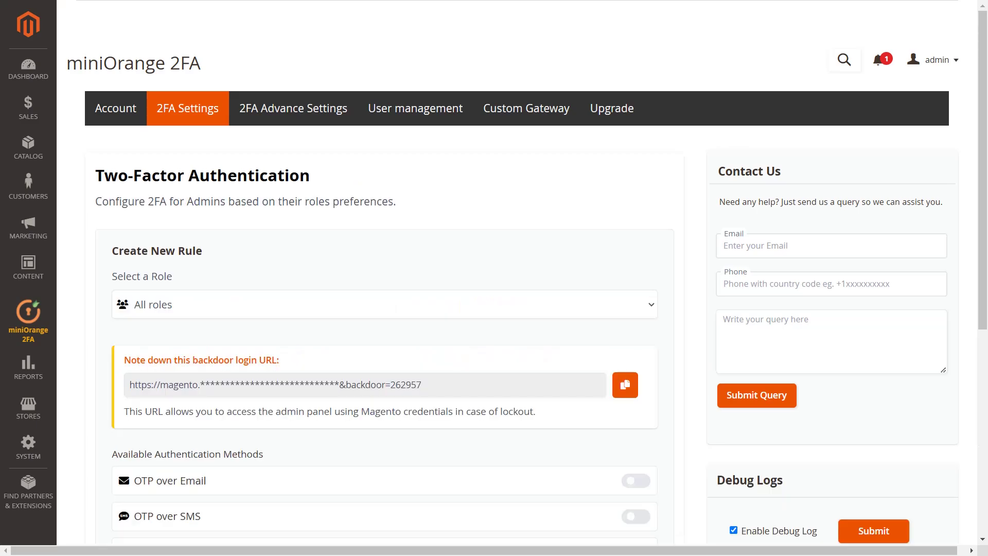
click(293, 304)
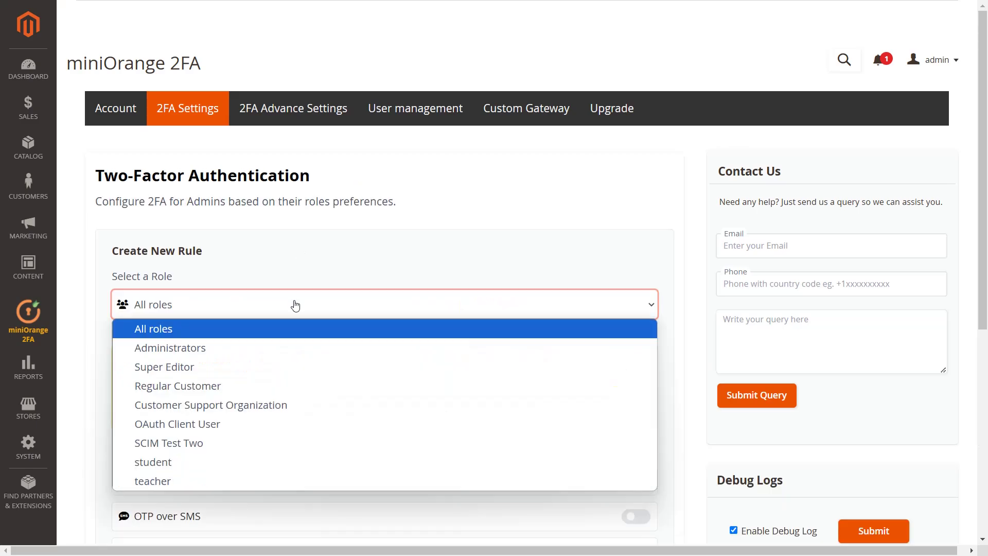
click(258, 463)
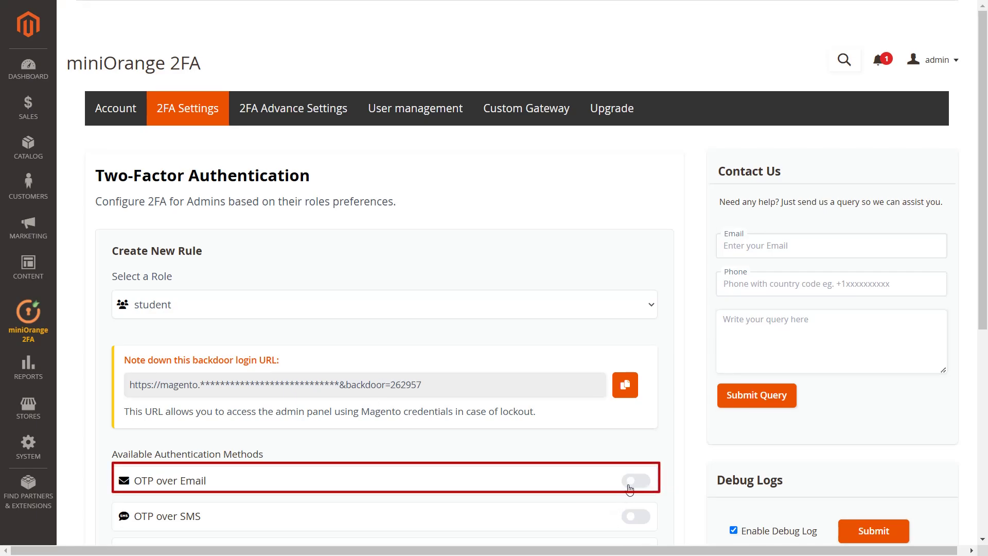
click(630, 489)
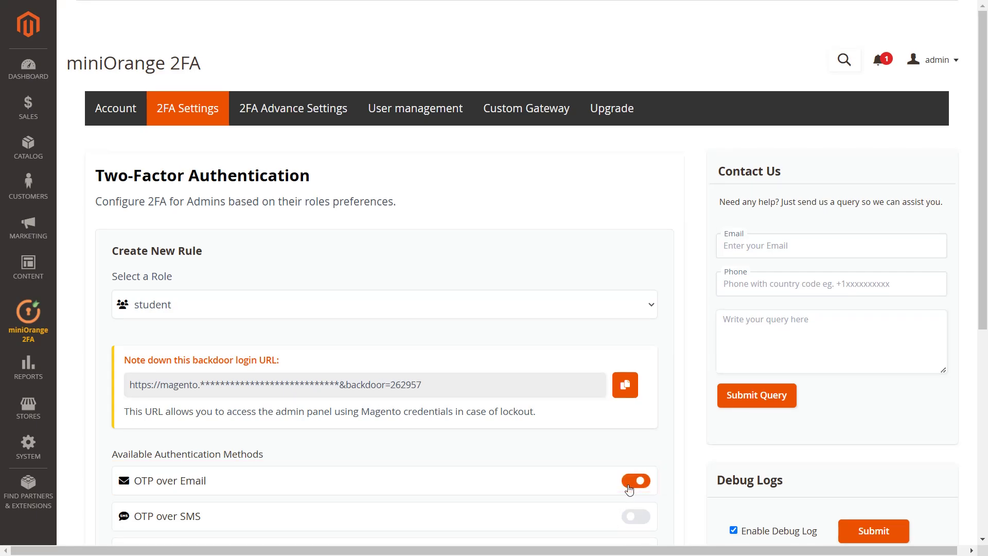
scroll(629, 490, down, 5)
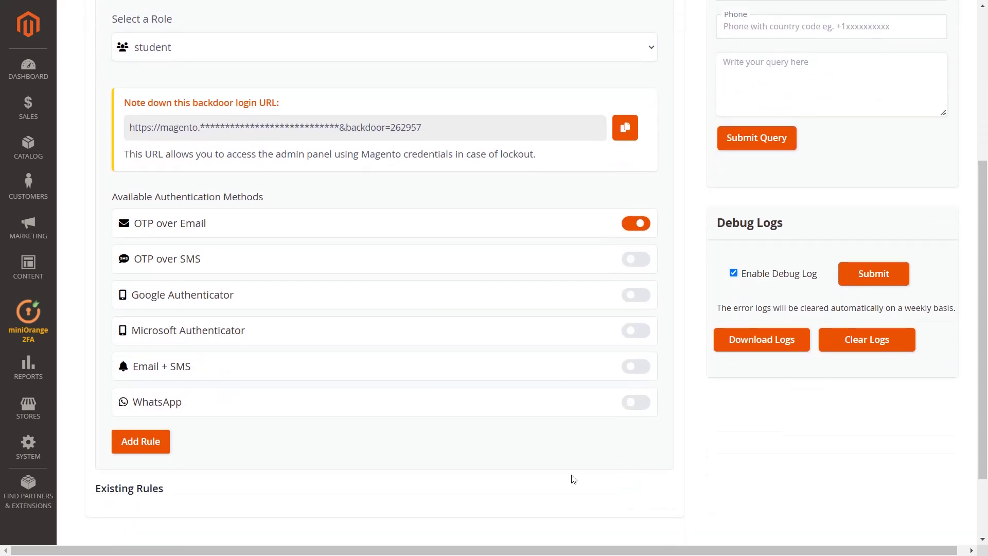
click(141, 441)
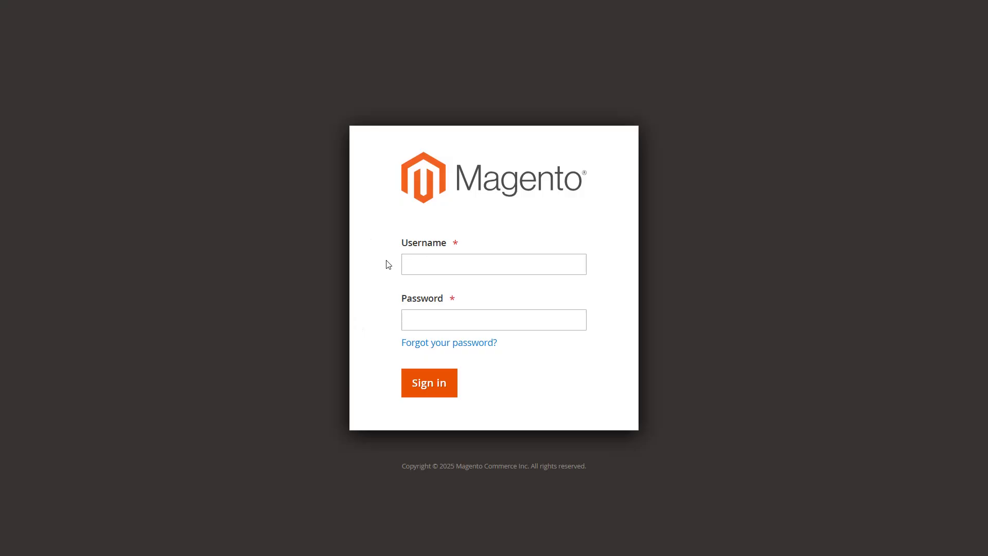
Step: Log in with the admin e-mail and password, then confirm the emailed OTP to reach the Dashboard
click(411, 265)
text(a)
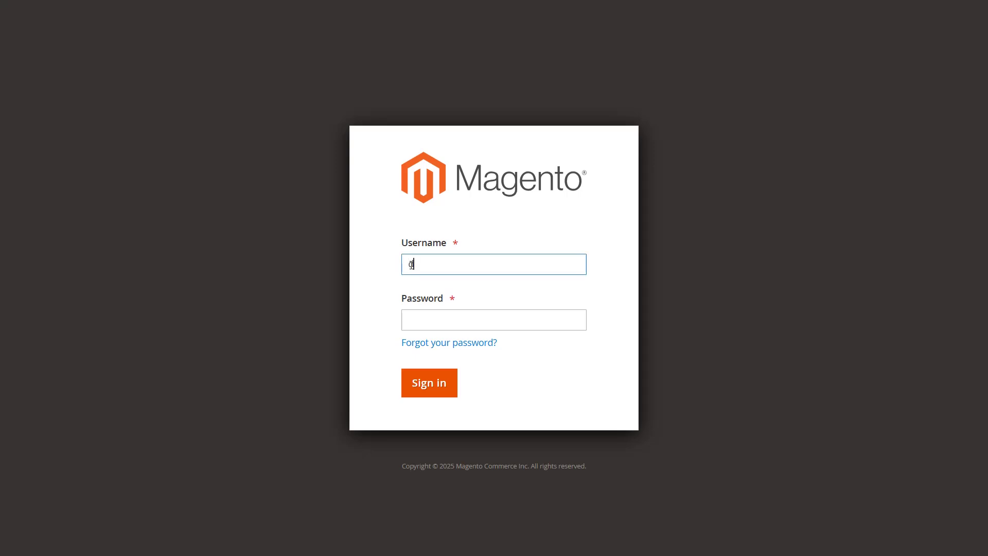
text(emo@gmail.com)
click(441, 320)
text(*********)
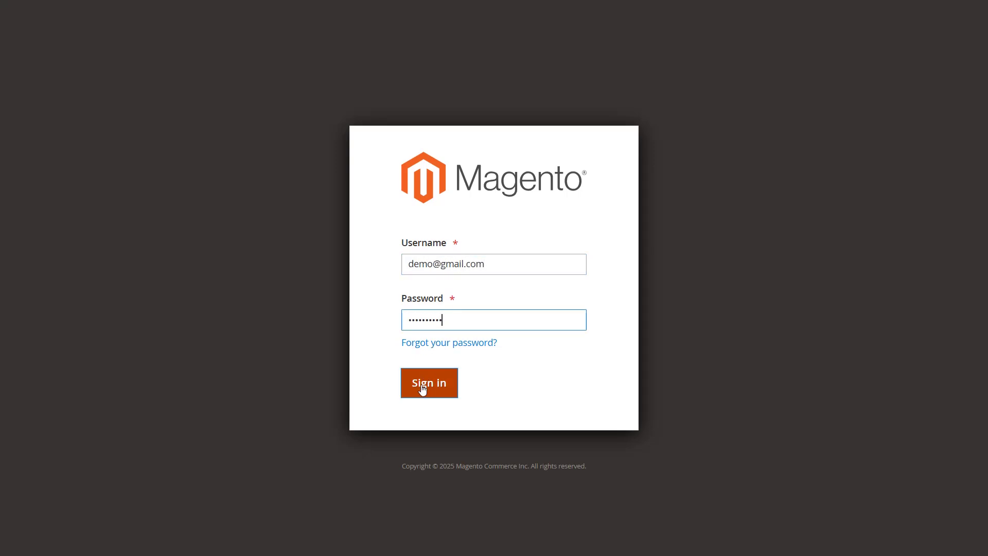
click(422, 389)
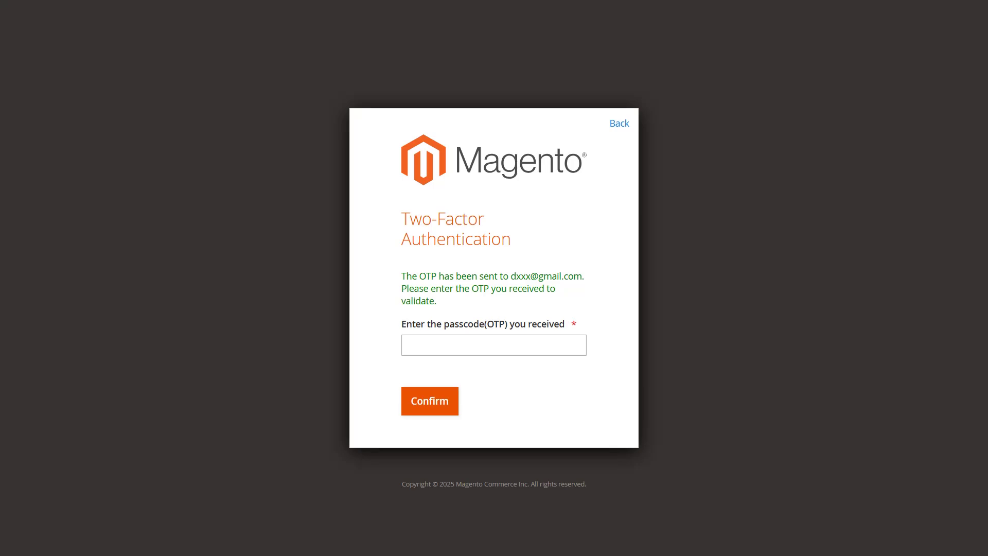
click(418, 346)
text(9325)
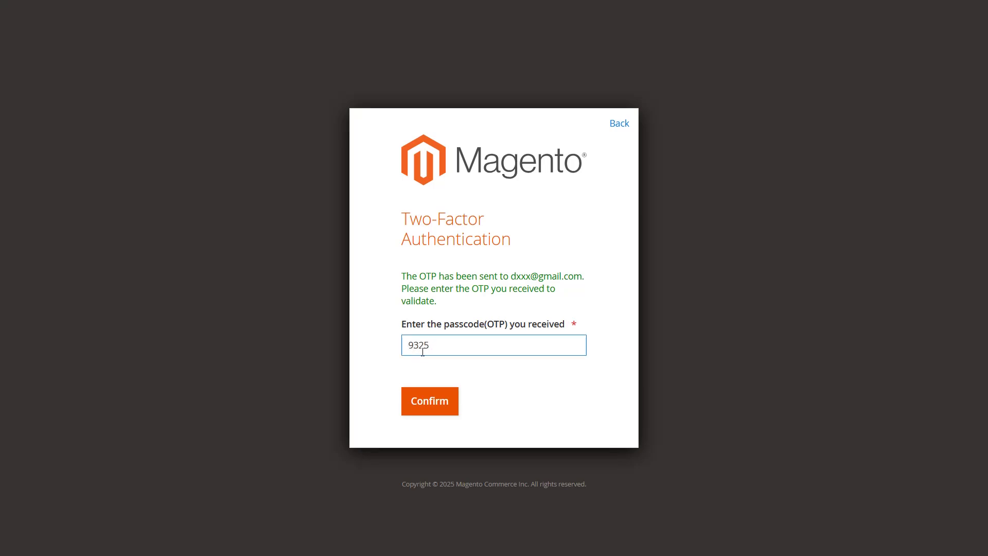
click(429, 402)
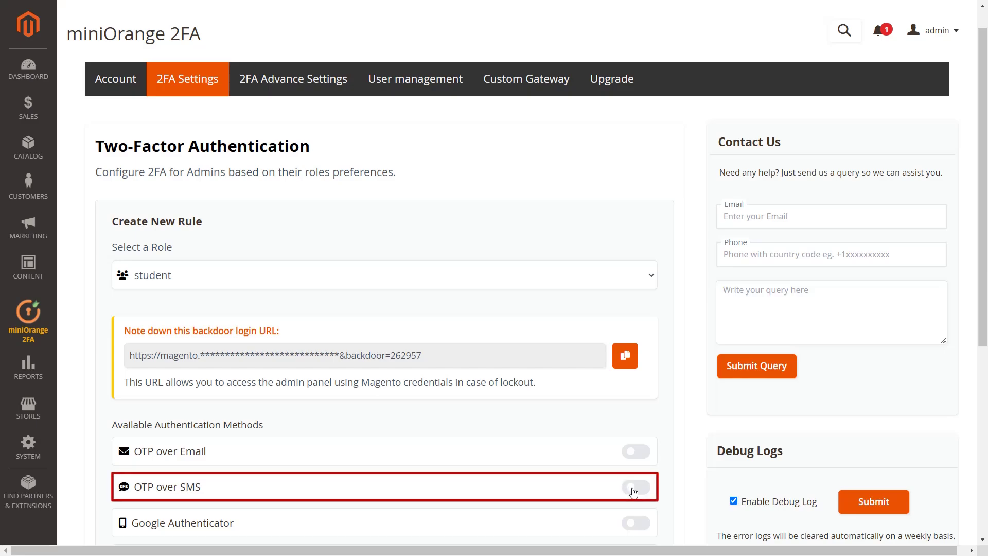
Step: Turn on OTP over SMS for the rule, then sign in with the admin username and password
click(635, 487)
scroll(511, 391, down, 6)
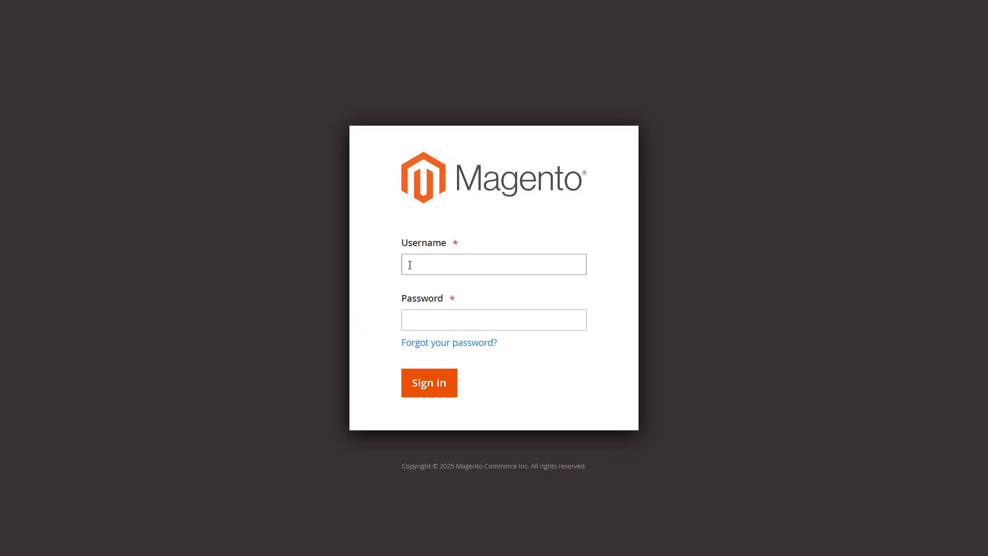
click(412, 265)
text(demo@)
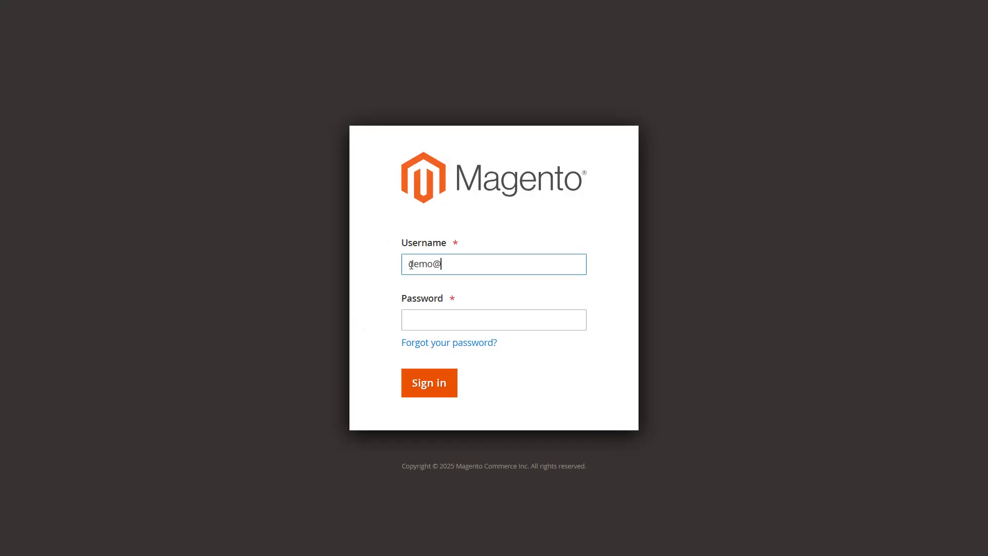
text(gmail.com)
click(441, 315)
text(**********)
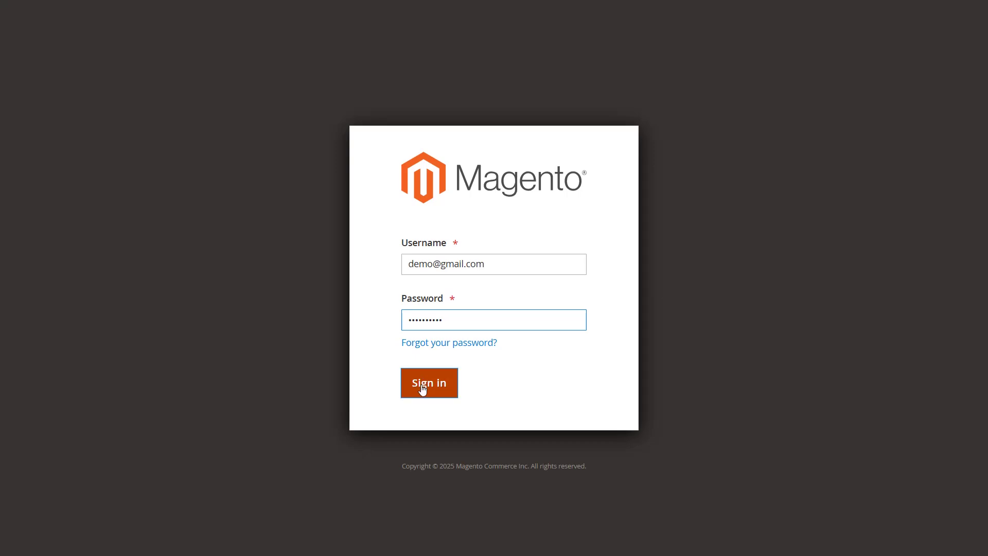
click(422, 389)
Step: Register the admin's phone number and confirm the SMS passcode to finish logging in
text(5)
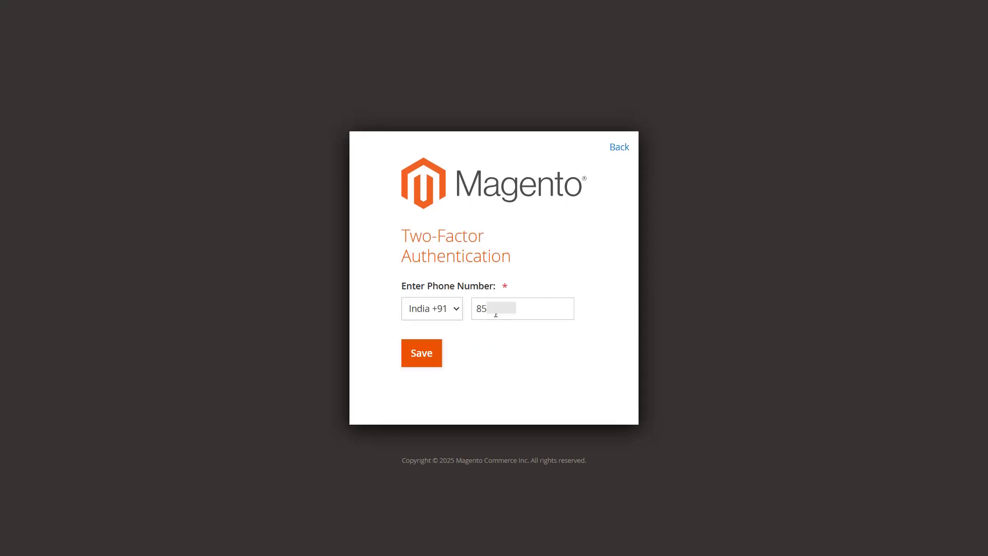
text(320)
click(431, 356)
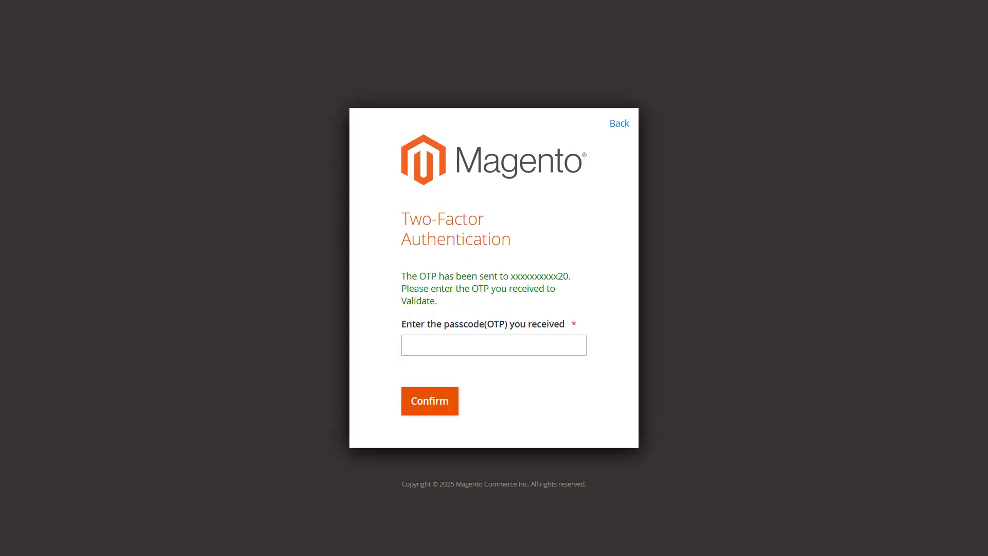
click(414, 341)
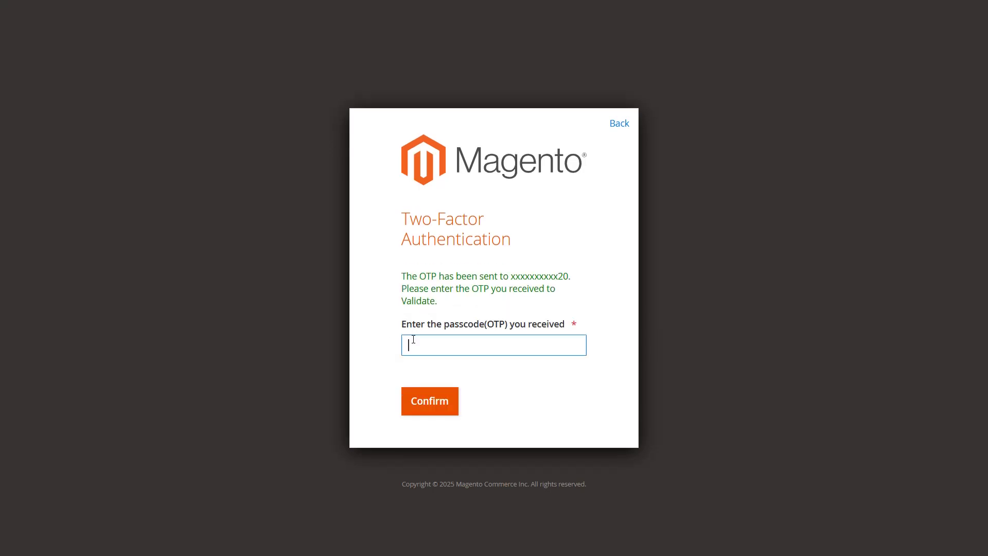
text(7140)
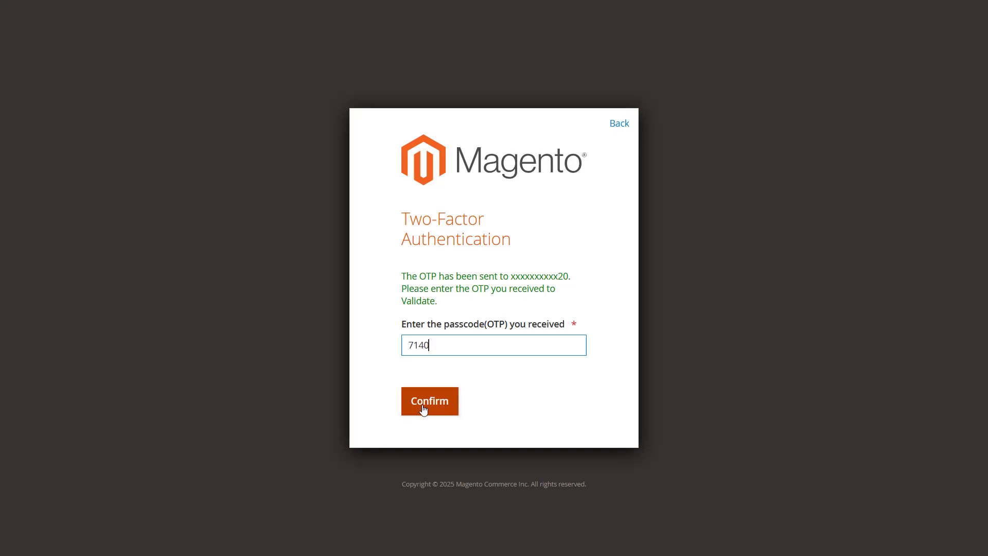
click(423, 409)
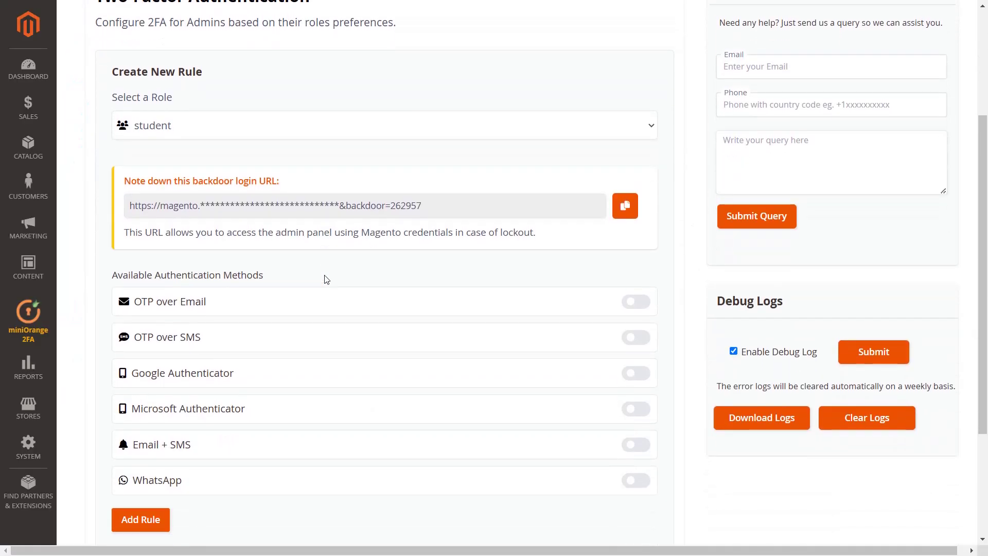
Step: Turn on Google Authenticator for the student role and add the rule
scroll(326, 292, down, 1)
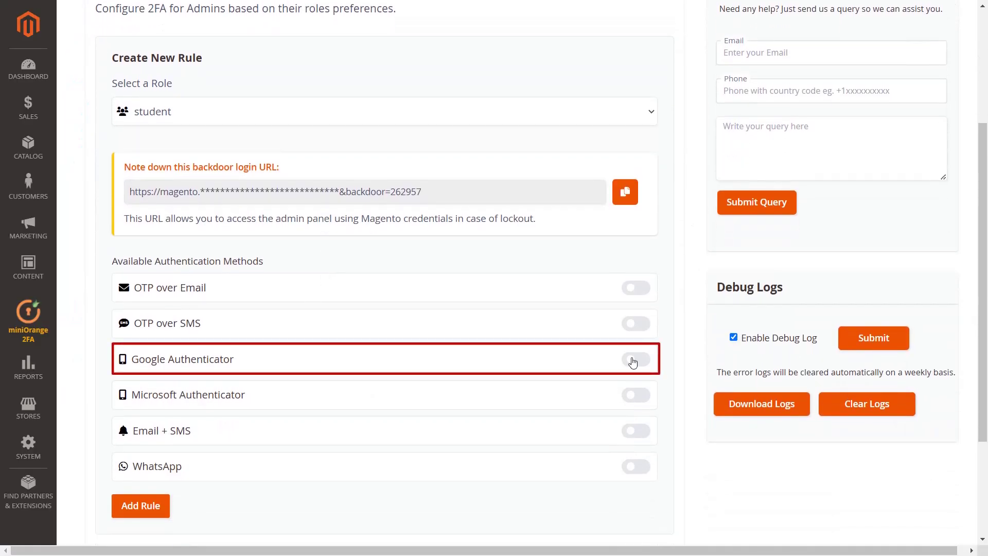
click(633, 363)
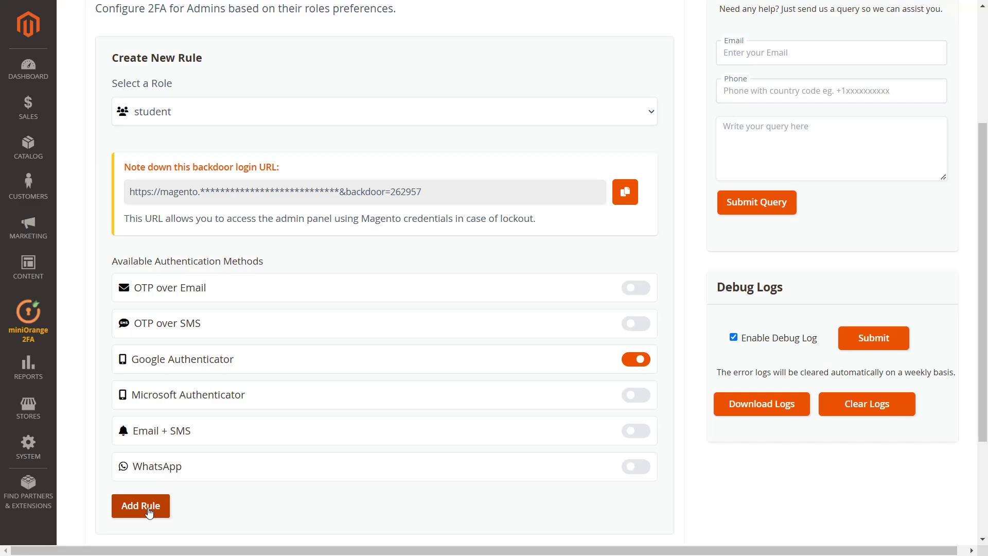
click(149, 511)
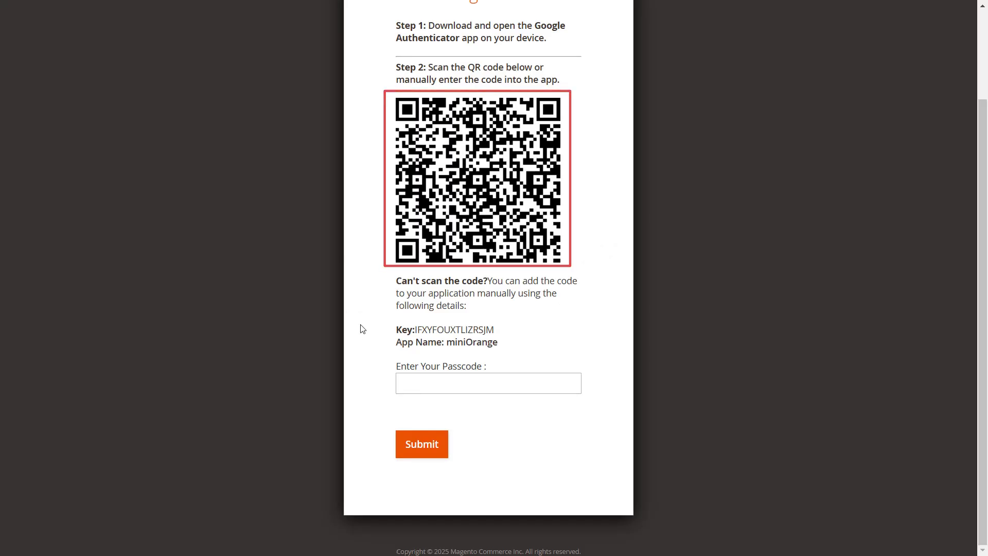
Step: Submit the Google Authenticator app passcode to complete the authenticator setup
click(411, 380)
text(5242)
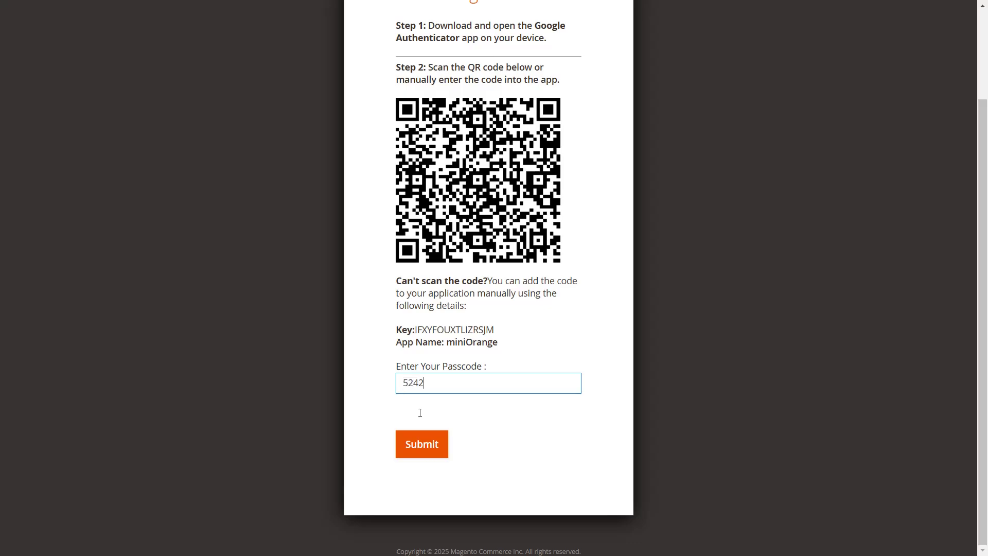
click(422, 455)
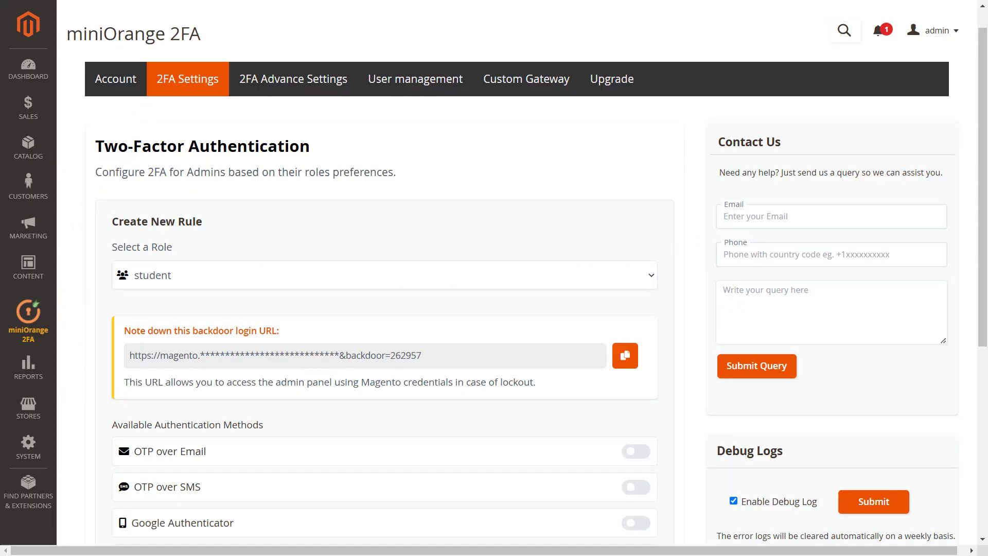
Step: Turn on Microsoft Authenticator for the student role and add the rule
scroll(393, 230, down, 4)
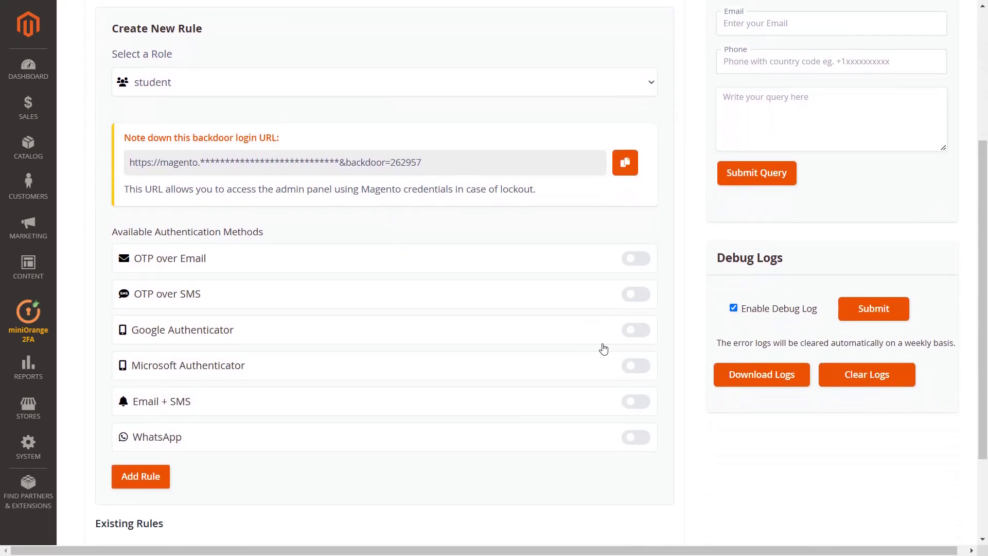
click(642, 370)
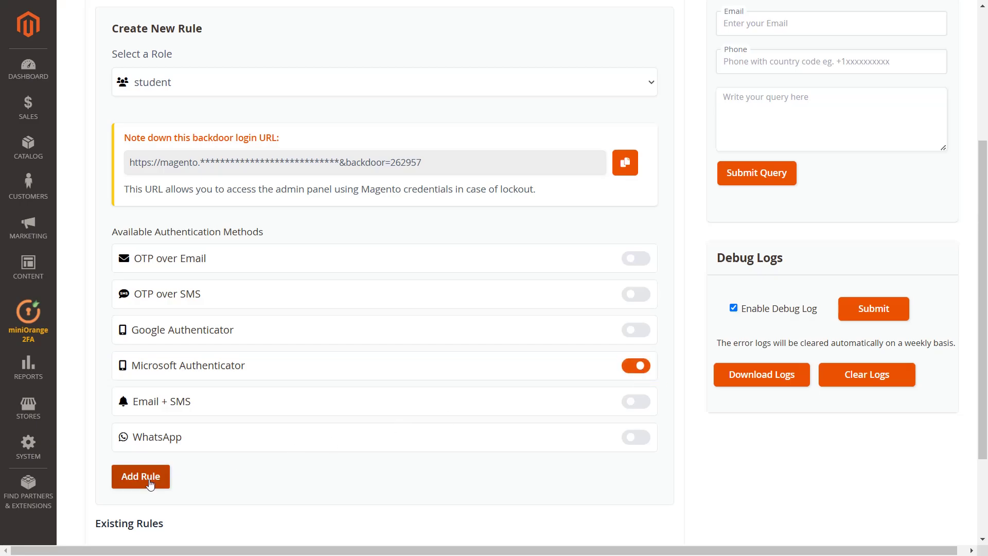
click(149, 484)
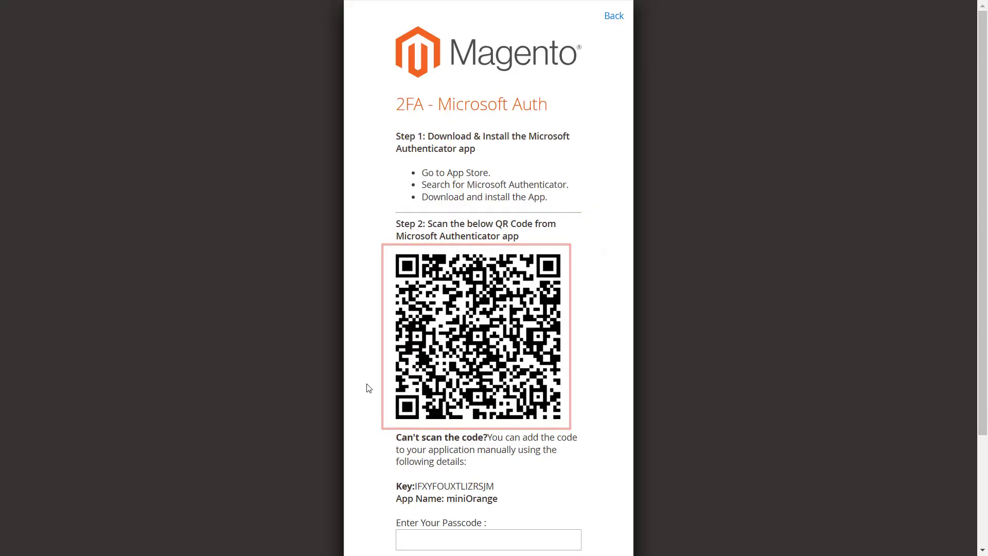
Step: Submit the Microsoft Authenticator app passcode on the 2FA - Microsoft Auth page
scroll(368, 388, down, 3)
click(426, 394)
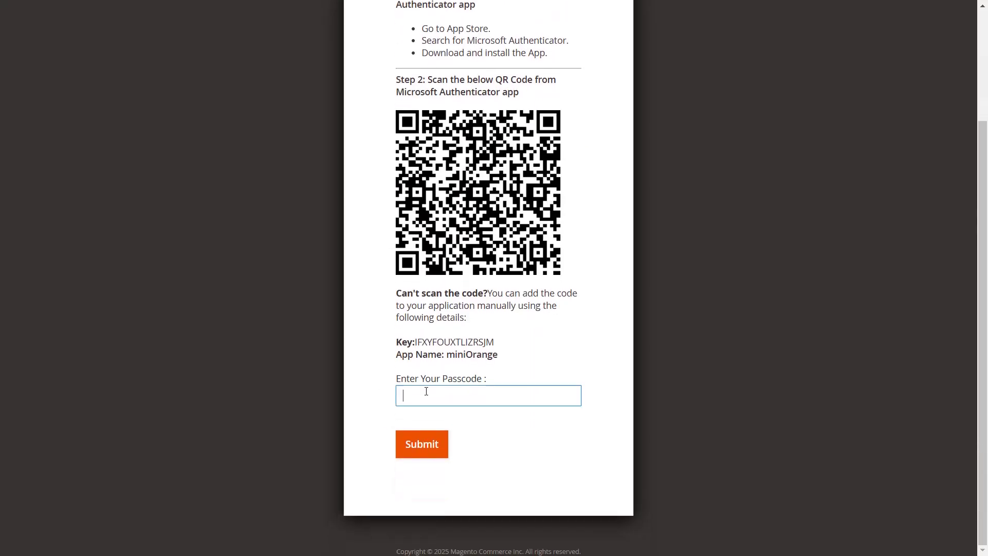
text(6354)
click(420, 448)
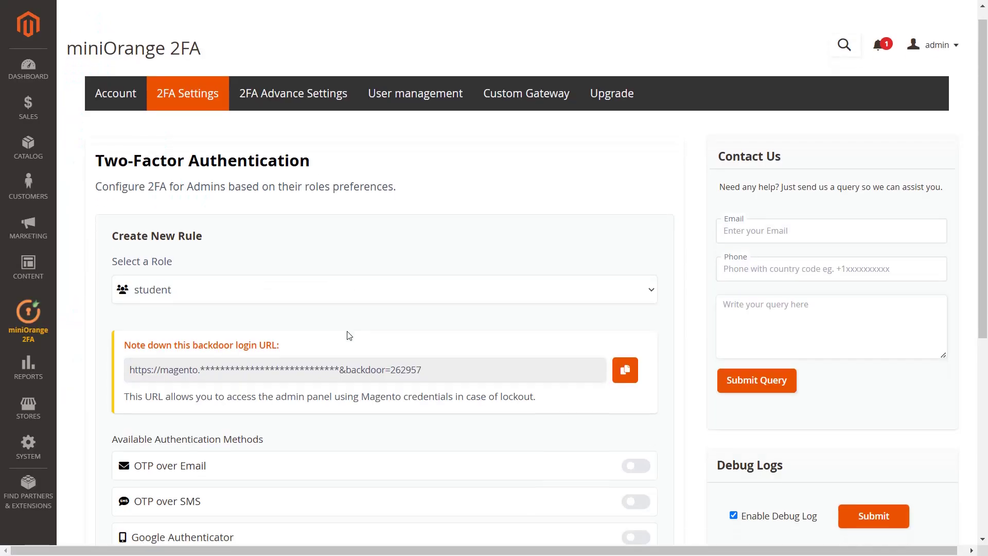
Step: Turn on Email + SMS for the student role and add the rule
scroll(324, 313, down, 3)
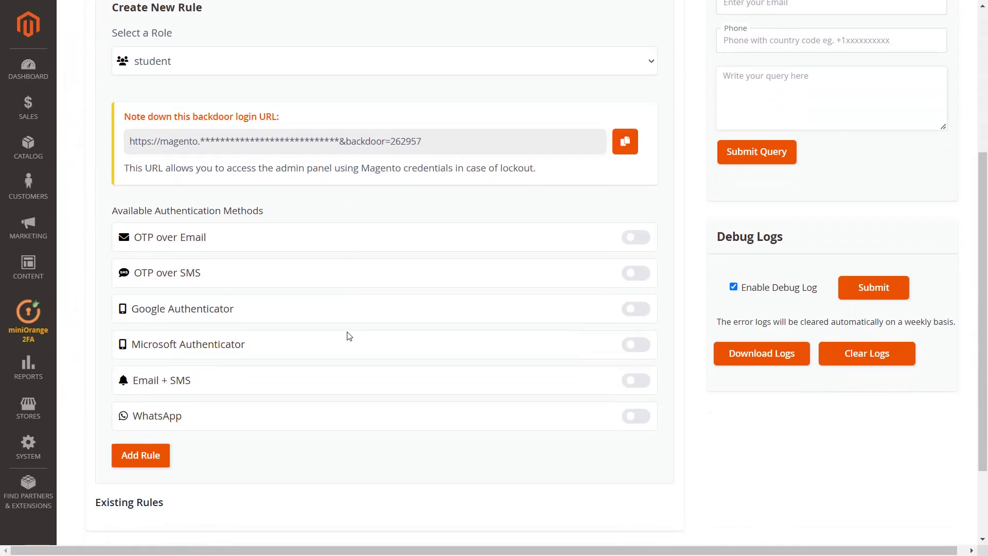
click(626, 366)
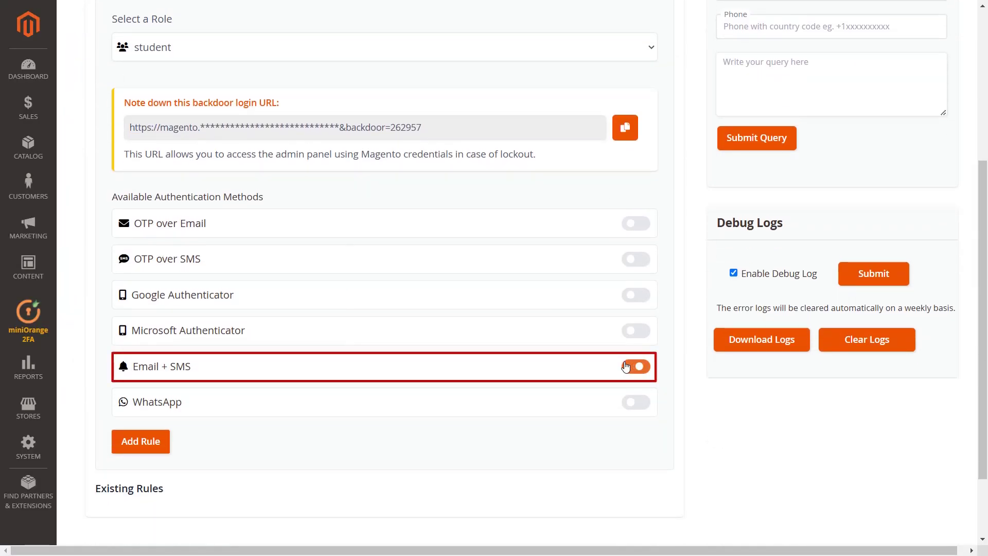
click(146, 441)
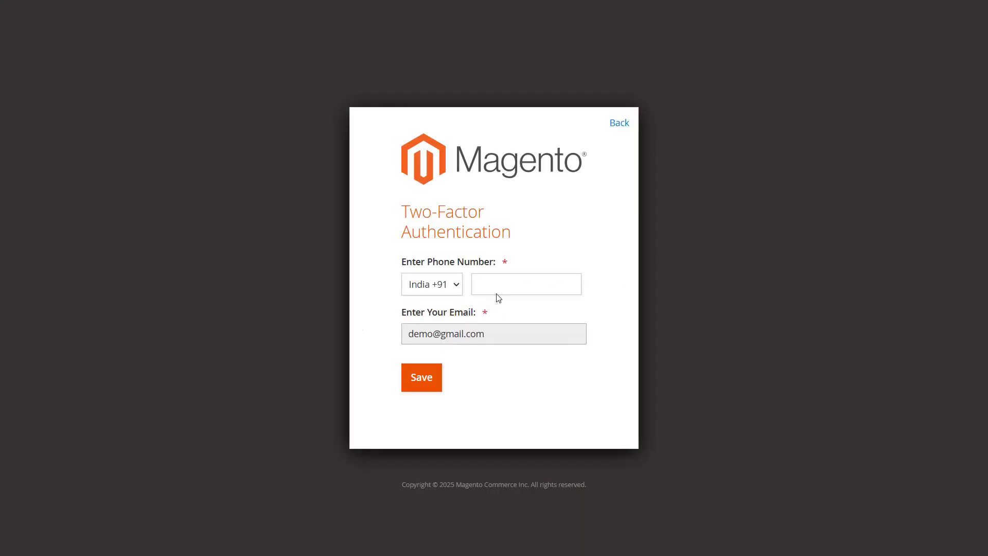
Step: Save the admin's phone number and email for 2FA, then verify the received passcode
click(496, 292)
text(86…45)
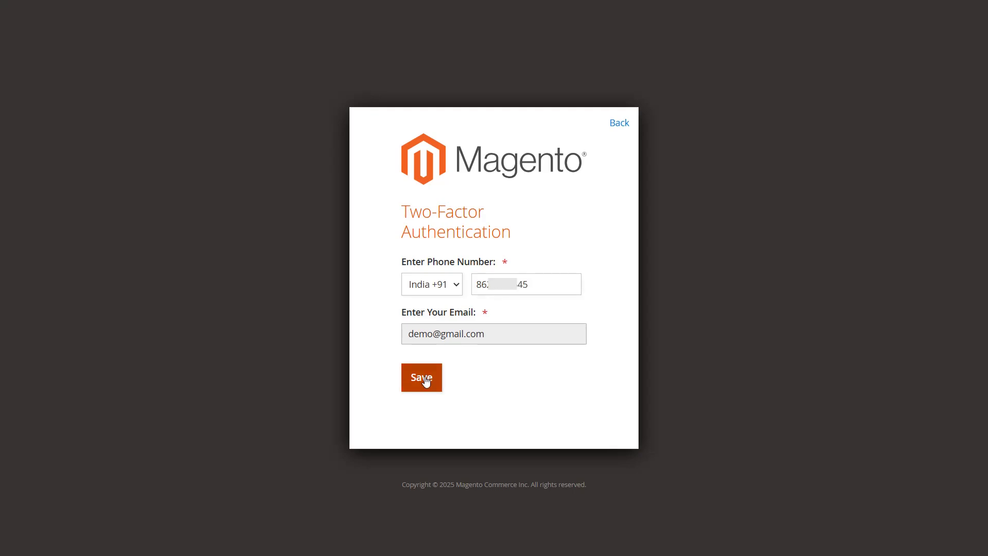
click(423, 379)
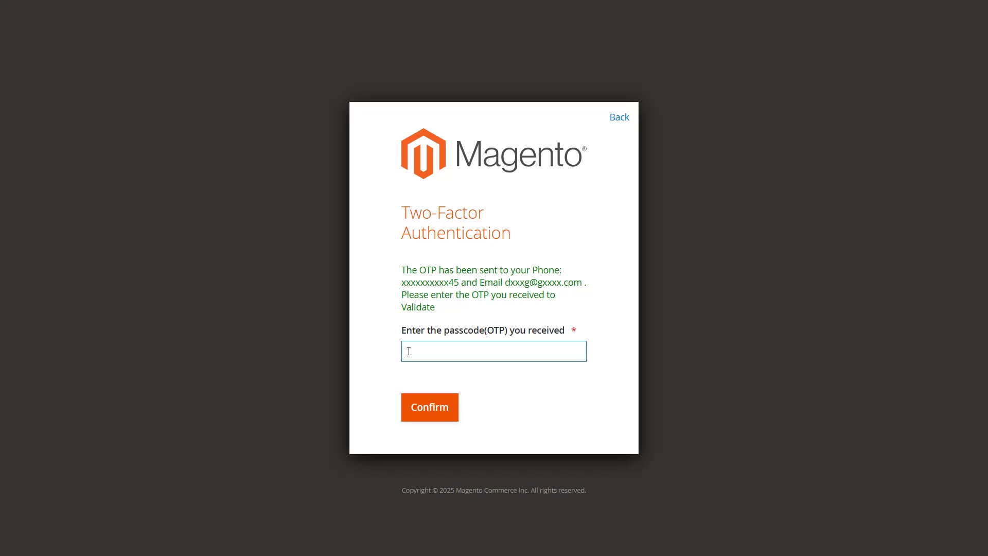
text(8623)
click(423, 406)
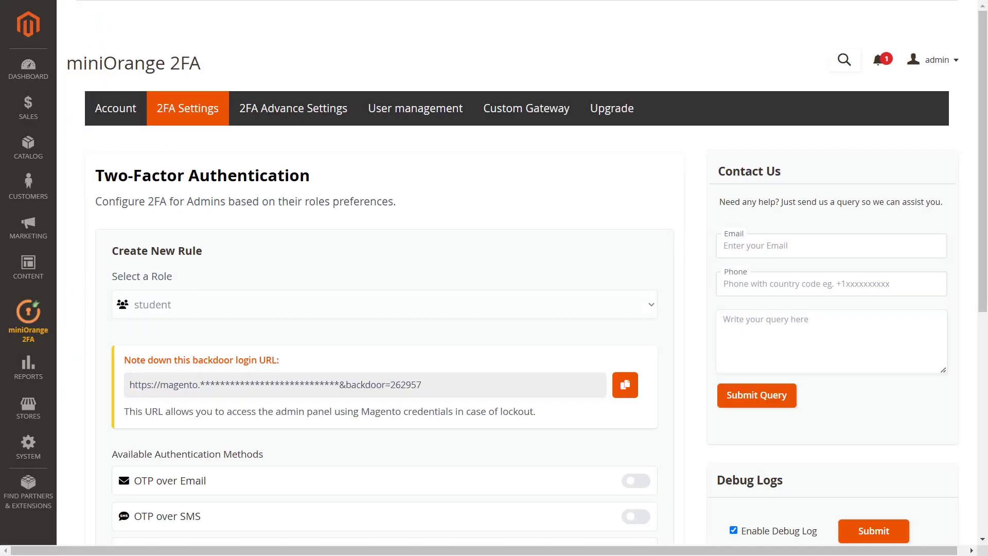
scroll(461, 205, down, 5)
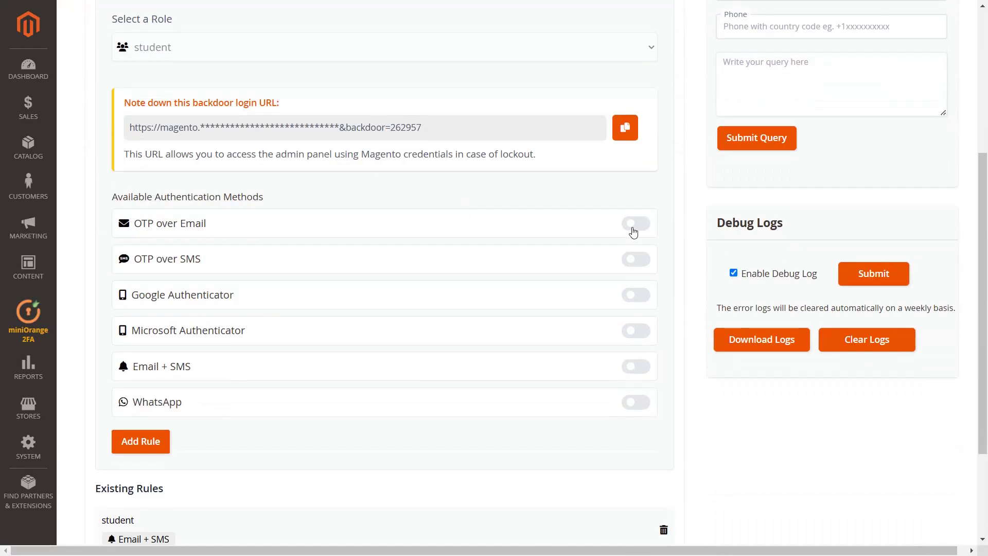
Step: Switch on OTP over Email, OTP over SMS, Google, Microsoft Authenticator and Email + SMS, then add the rule
click(634, 227)
click(635, 259)
click(636, 295)
click(637, 331)
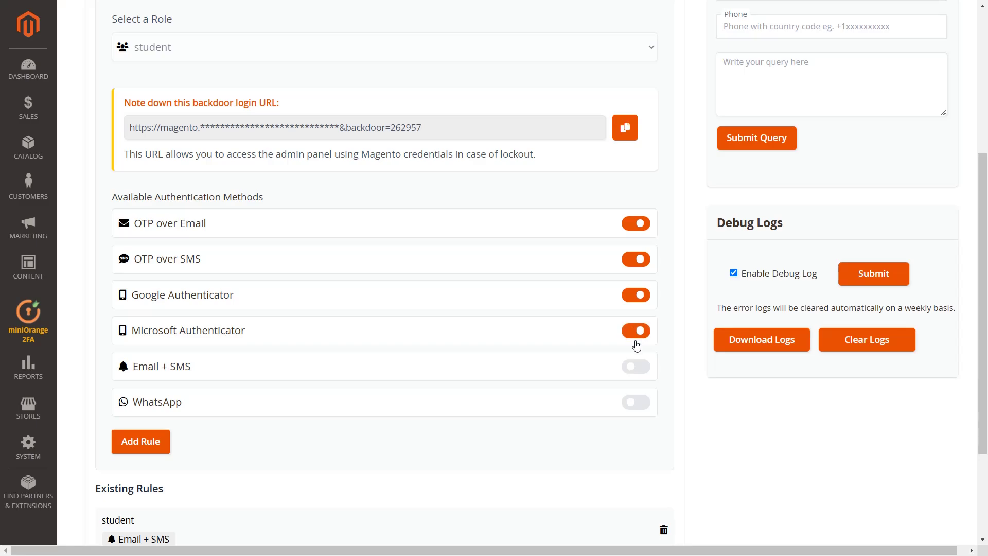
click(637, 366)
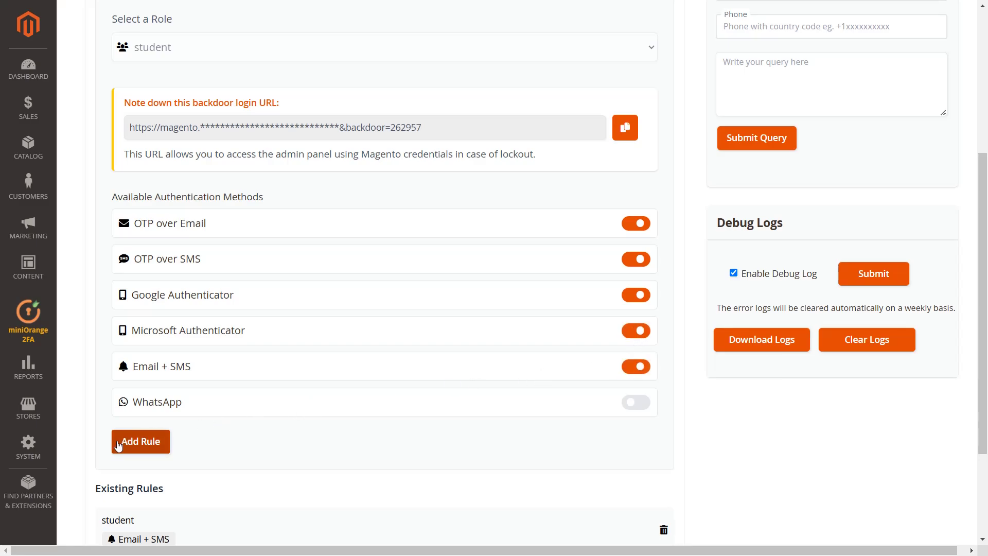
click(118, 446)
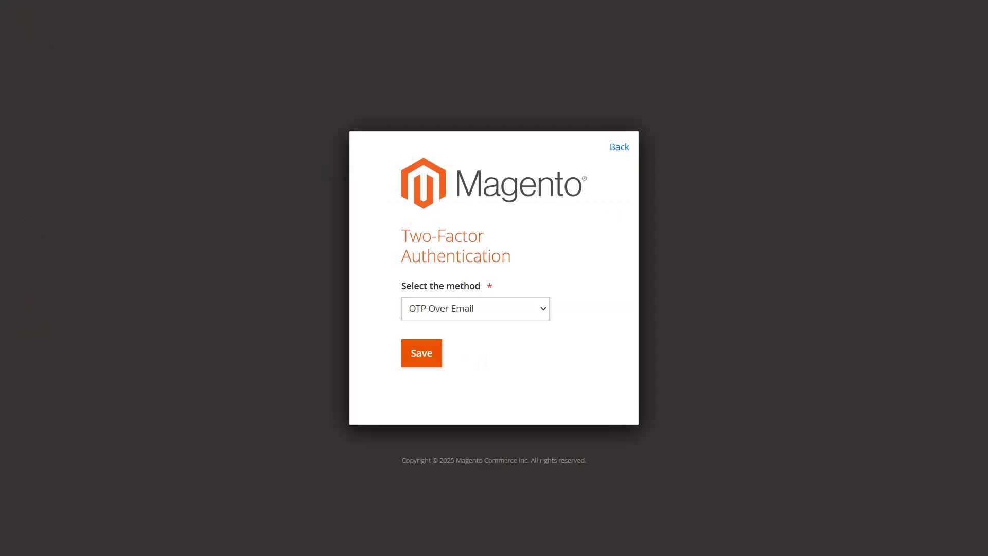
Step: Choose OTP Over Email as the login method and confirm with the emailed passcode
click(540, 313)
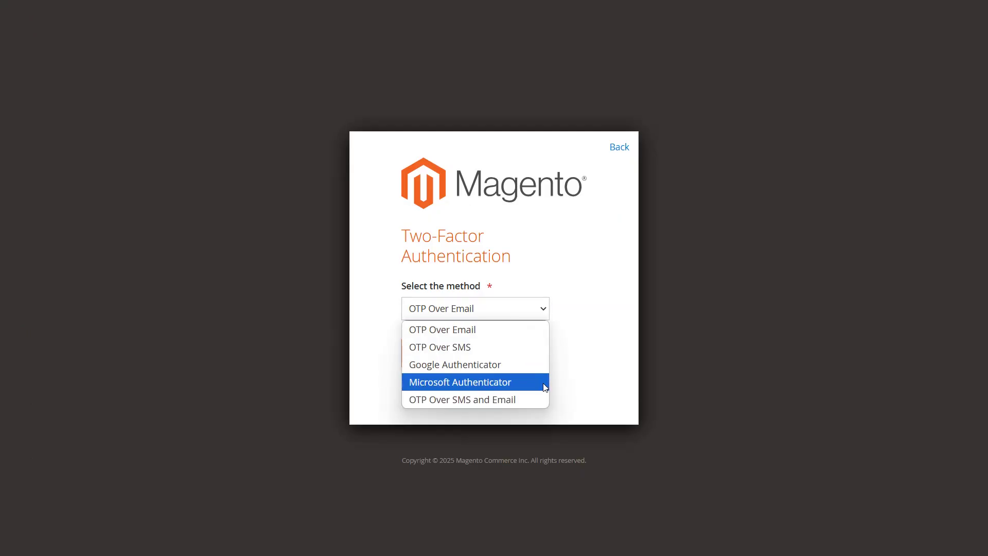
click(538, 334)
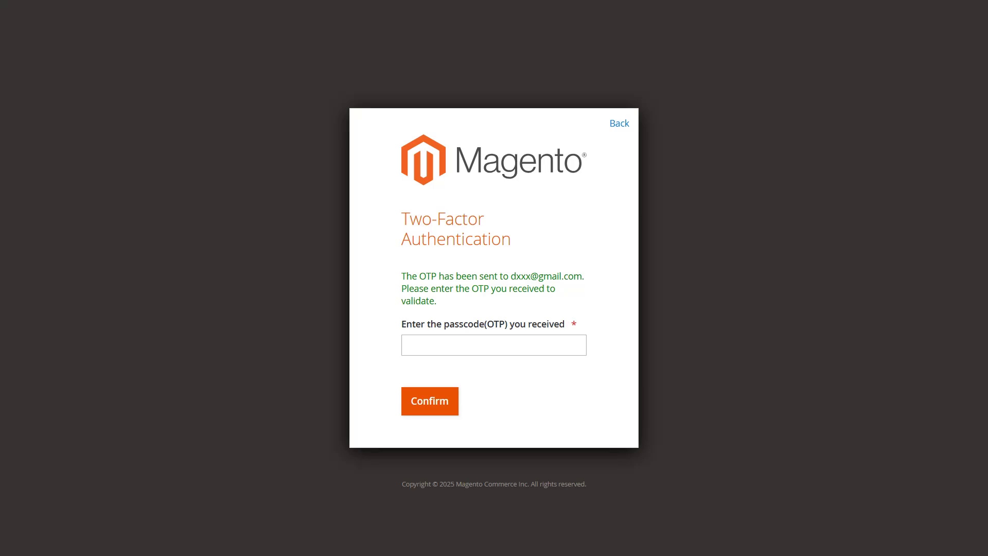
click(408, 347)
text(9325)
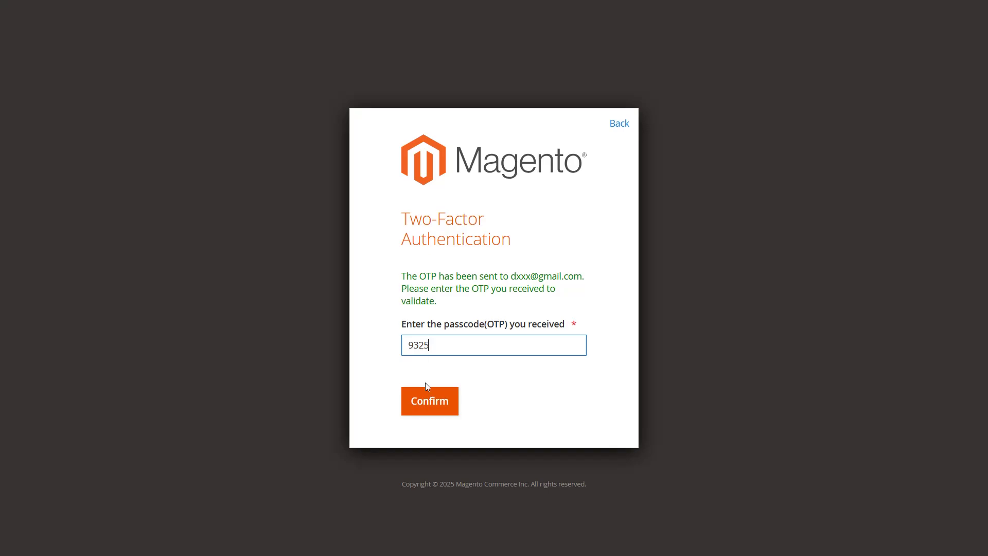
click(431, 401)
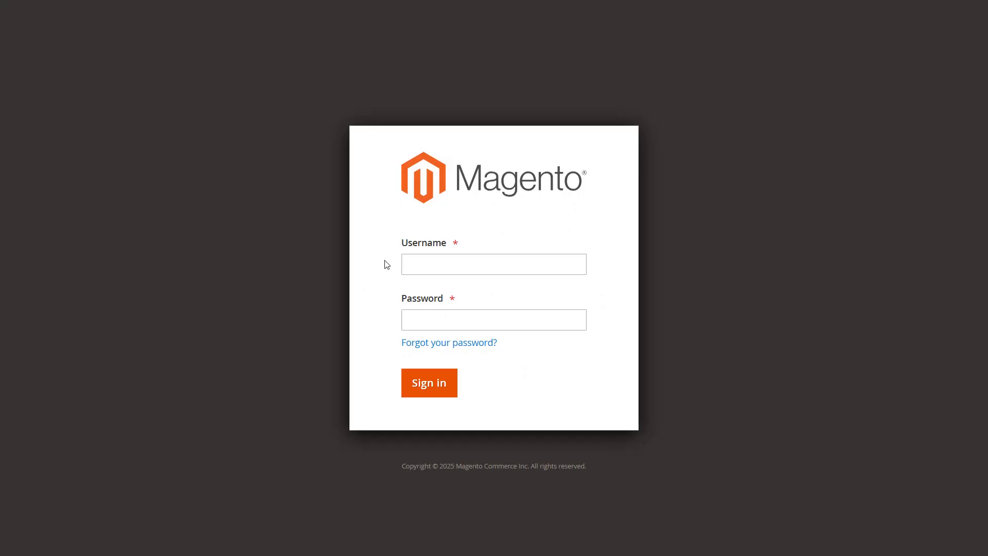
Step: Sign in with the admin username and password and confirm the emailed one-time passcode
click(407, 264)
text(demo@gmail.com)
click(441, 315)
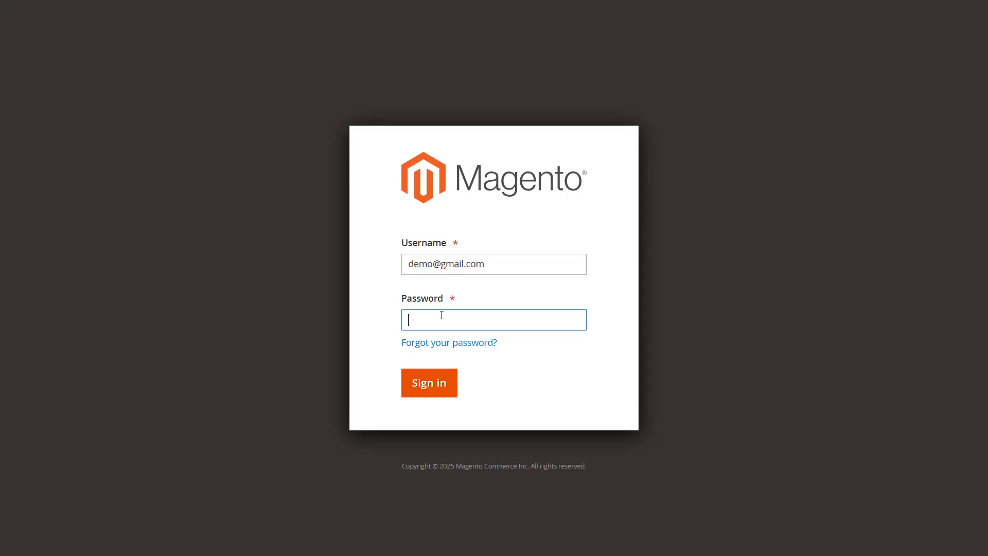
text(admin12345)
click(423, 389)
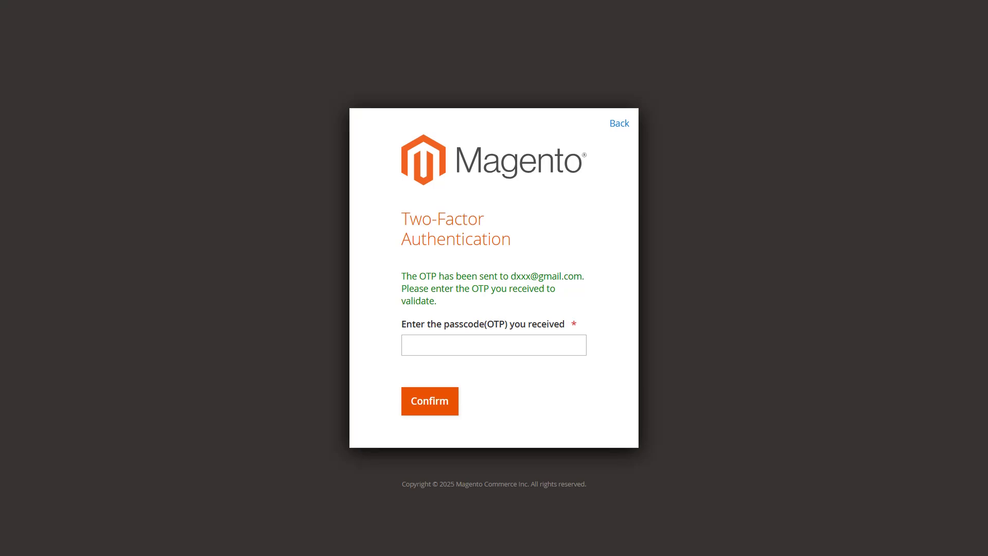
click(417, 346)
text(9325)
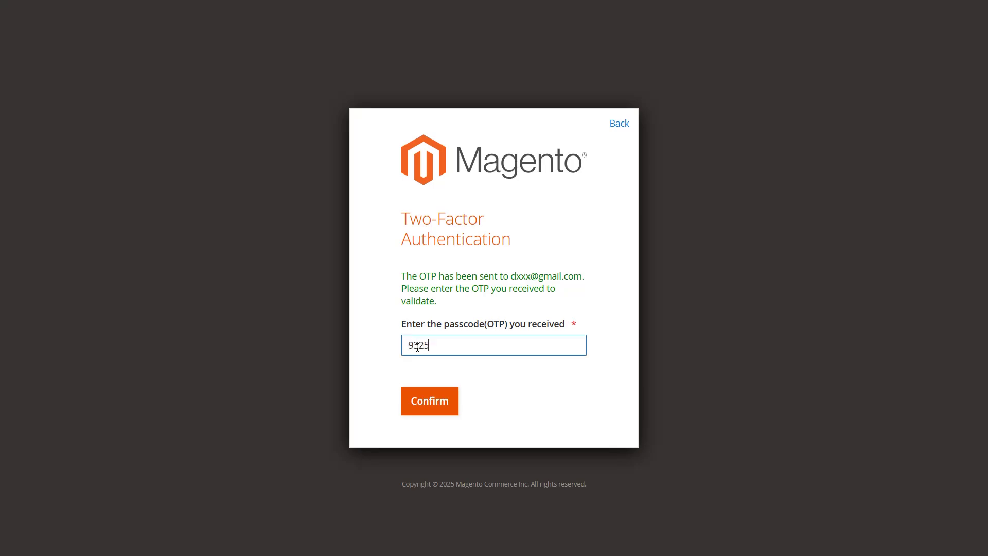
click(428, 402)
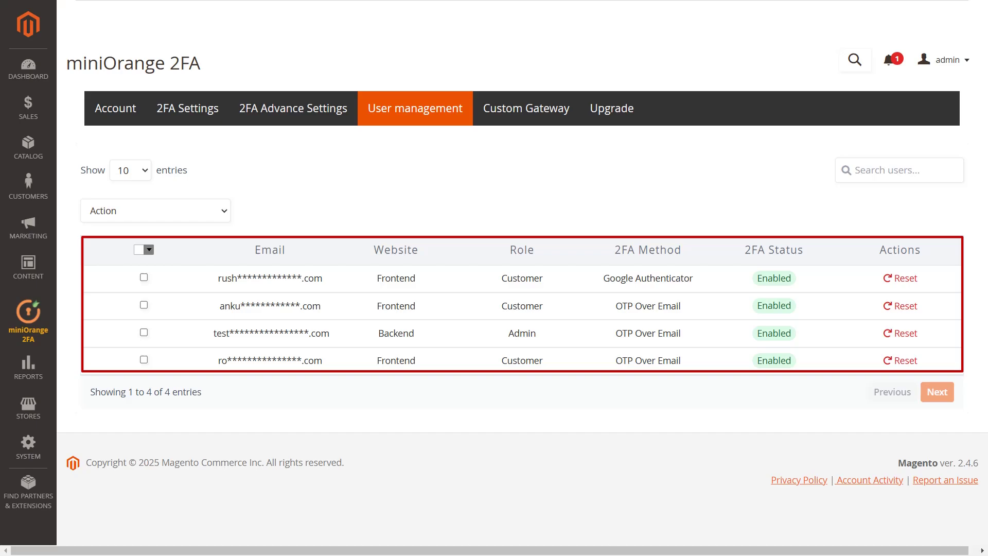
Step: Disable 2FA for the first two customer users in User management
click(219, 215)
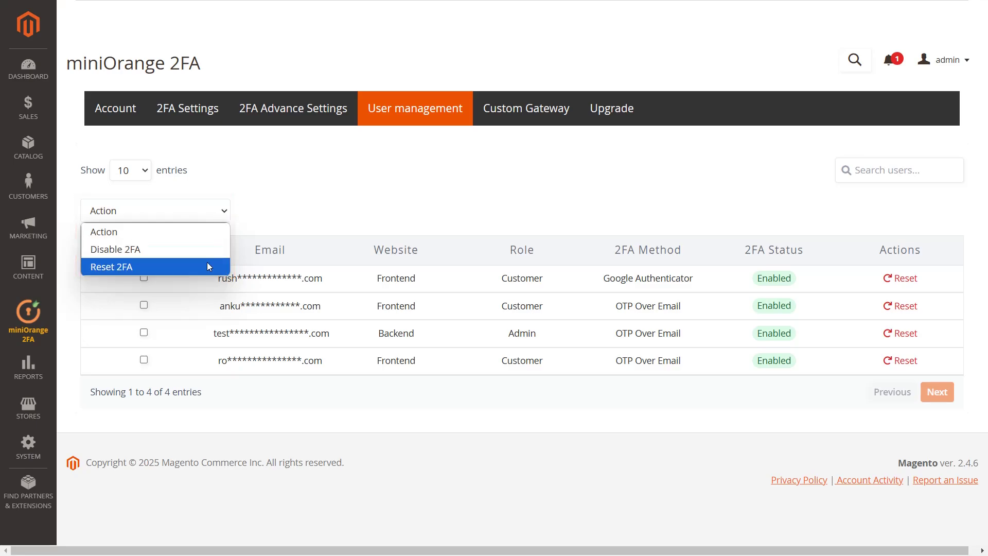
click(230, 220)
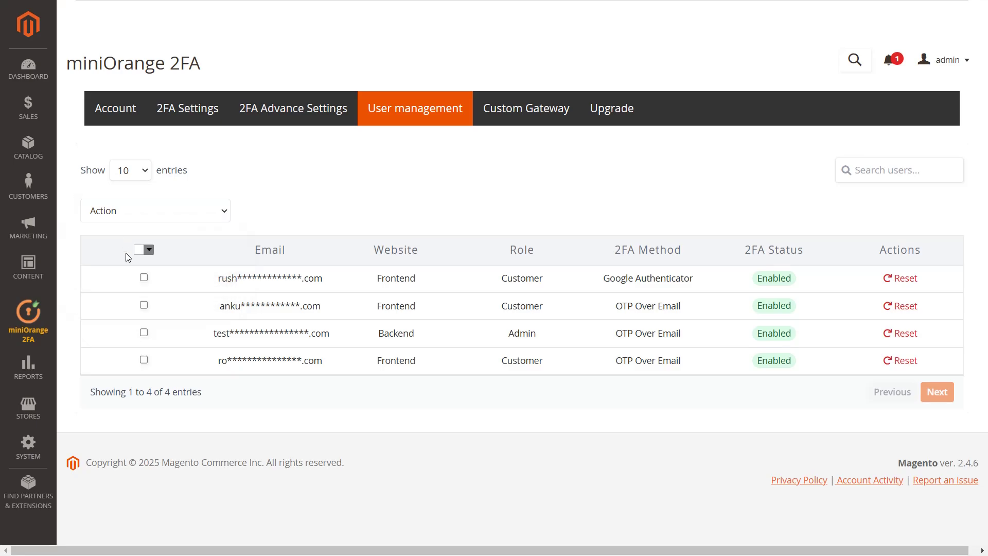
click(144, 278)
click(144, 306)
click(190, 216)
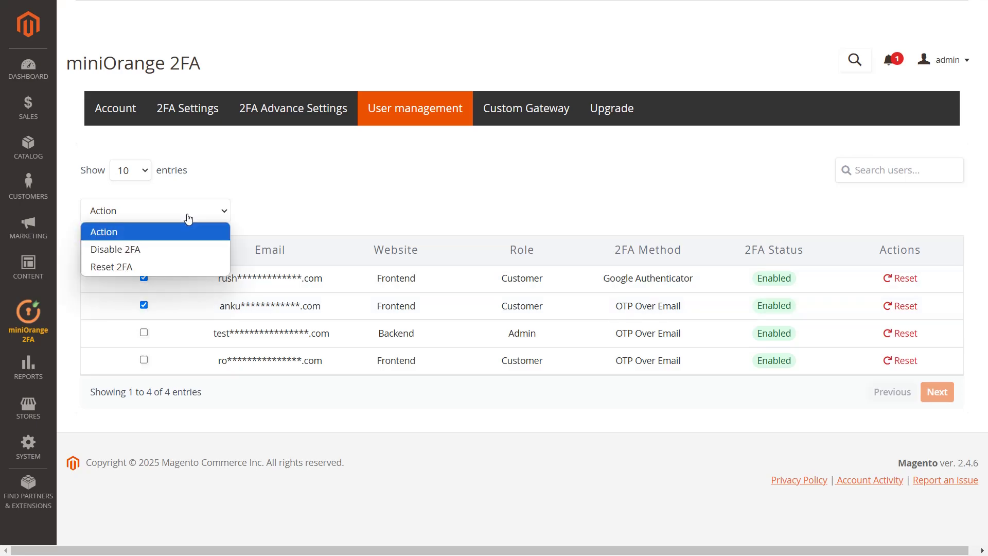
click(172, 247)
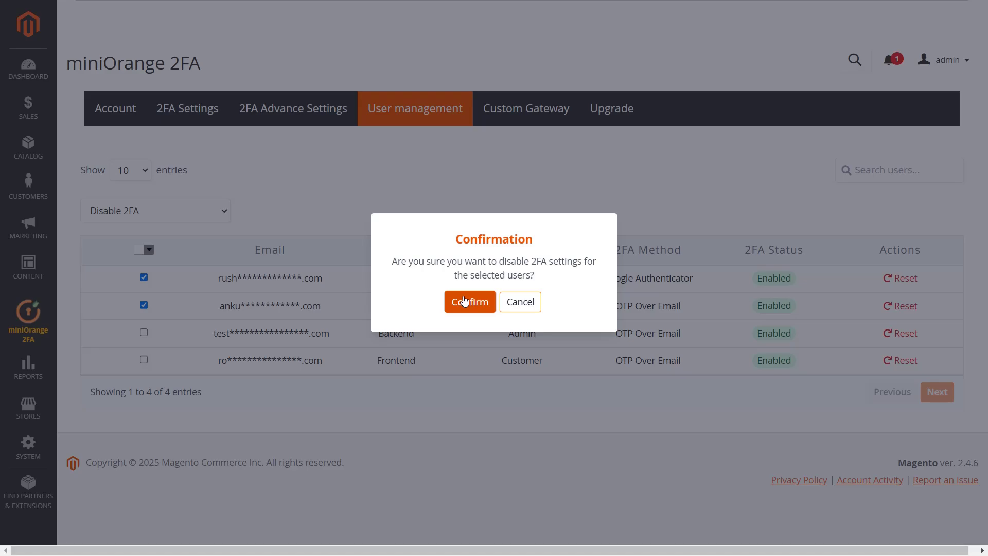
click(465, 301)
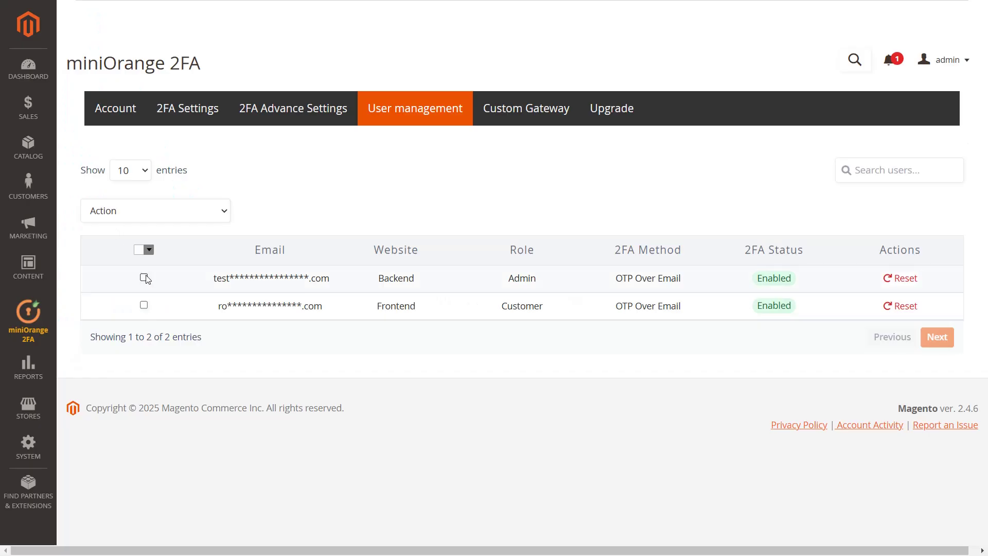
Step: Reset 2FA for the backend admin user
click(144, 278)
click(165, 211)
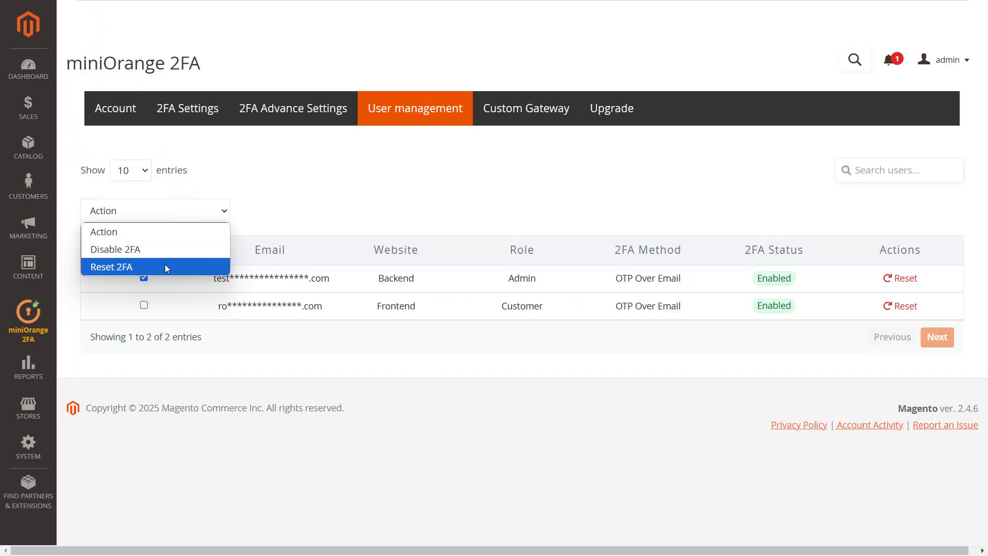
click(164, 266)
click(466, 302)
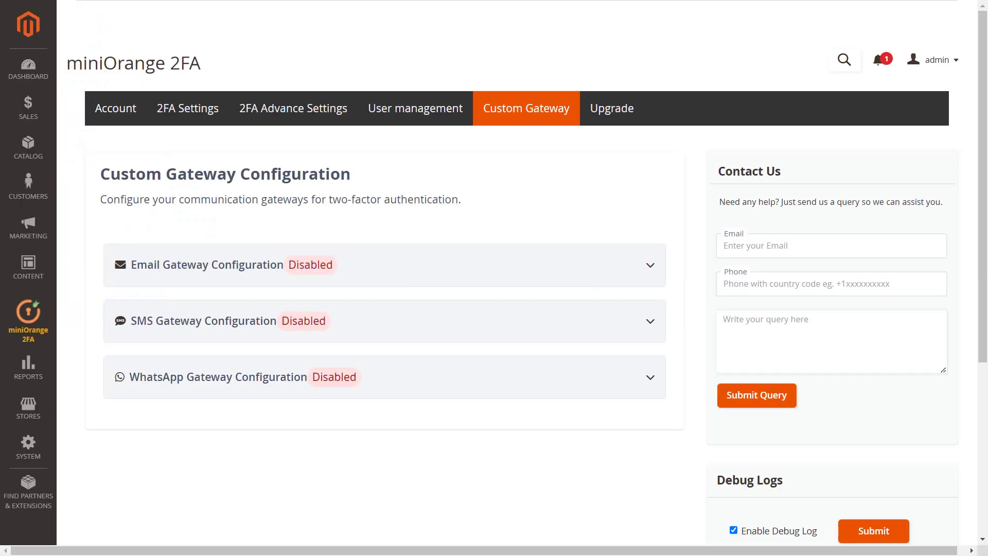
Step: Expand Email Gateway Configuration and save the SMTP email gateway settings
click(361, 274)
scroll(168, 490, down, 2)
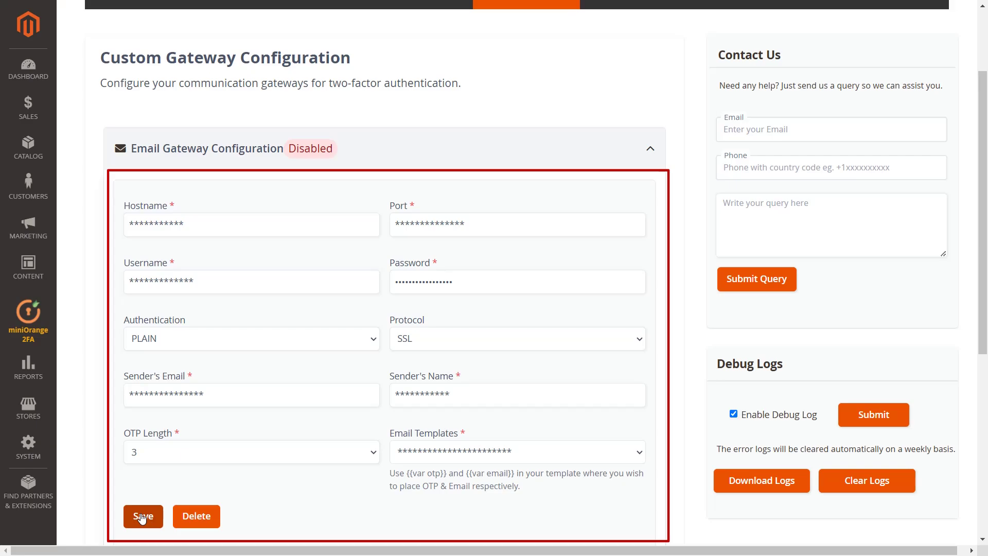
click(143, 517)
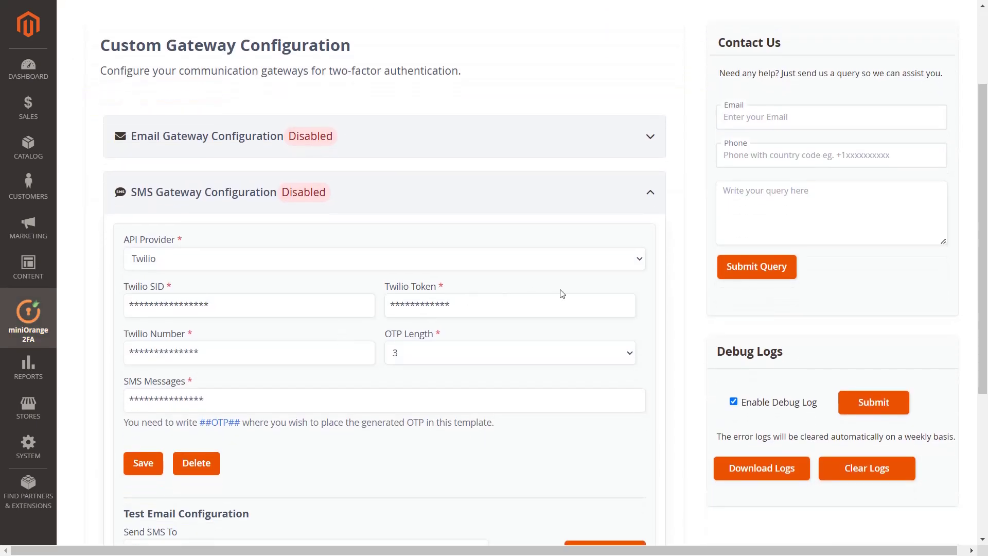
Step: Review the SMS API Provider options and keep Twilio as the provider
click(632, 264)
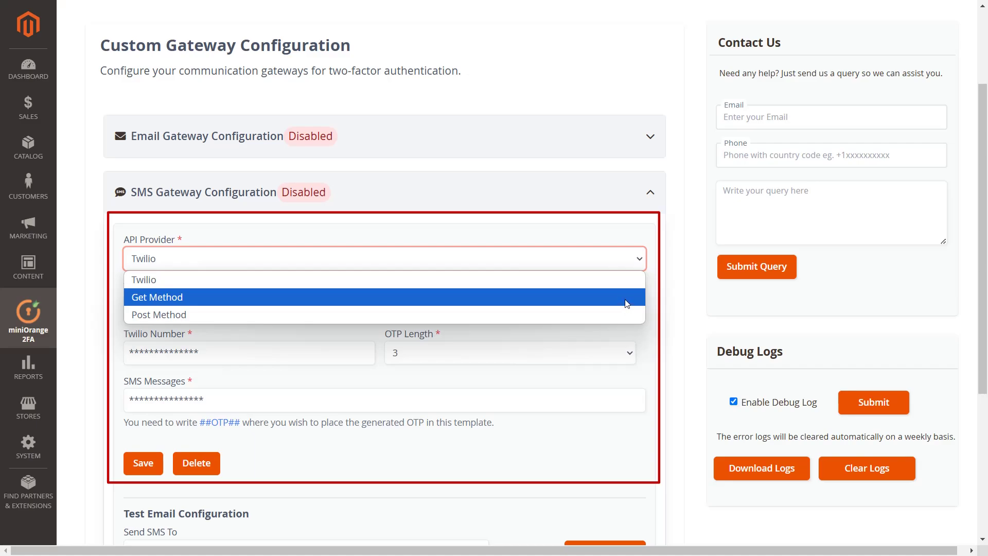
click(639, 265)
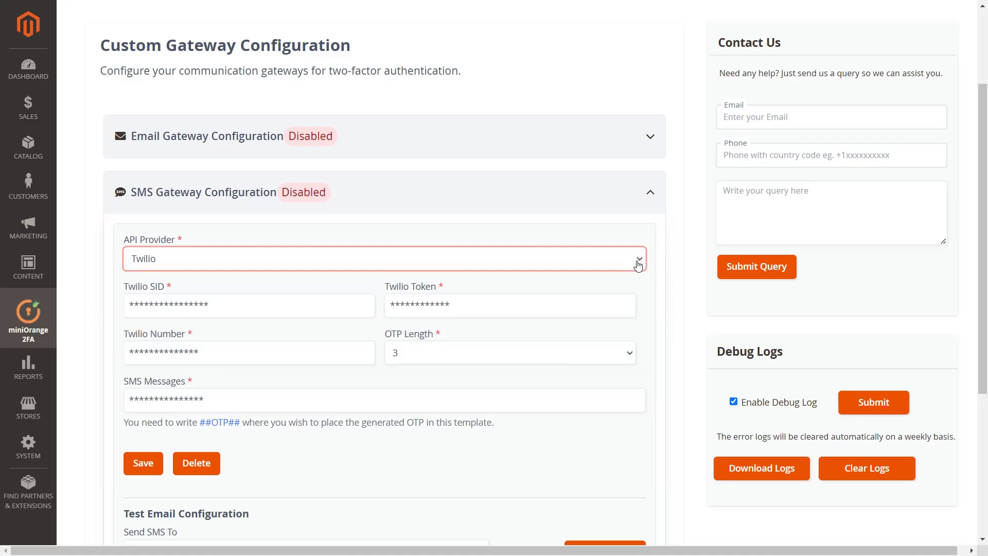
scroll(639, 265, down, 4)
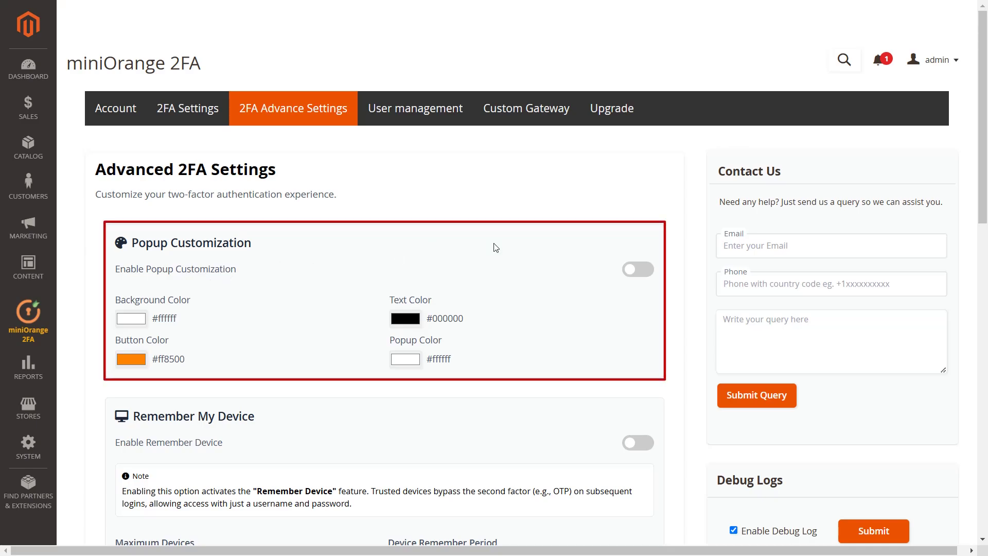
Step: Enable popup customization with background colour #f3d8d8 and text colour #1d1b1b
click(633, 270)
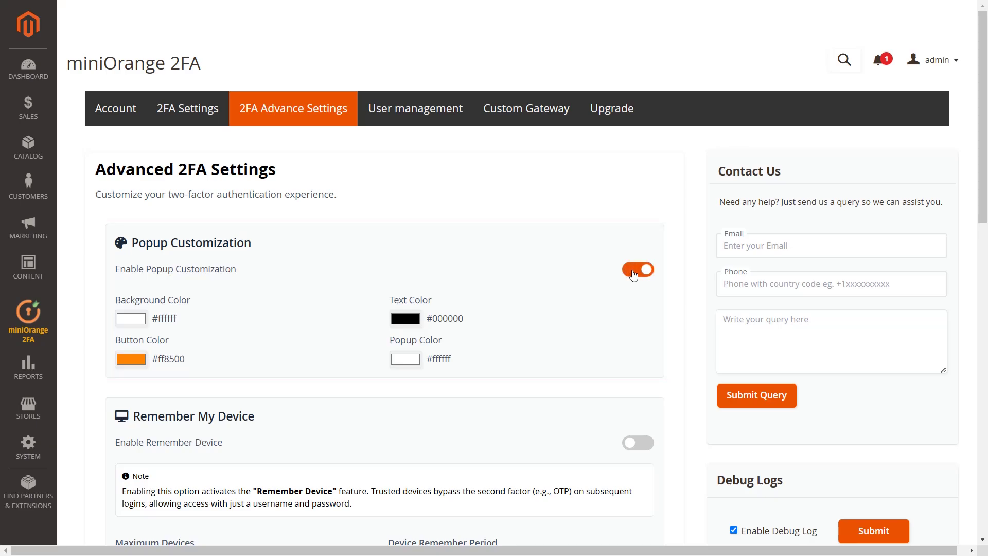
click(124, 320)
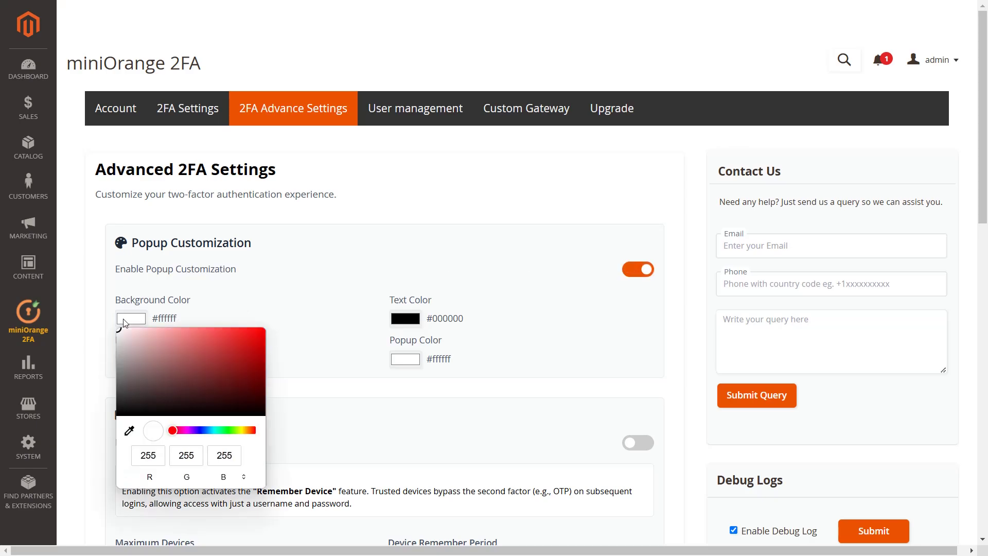
click(134, 332)
click(345, 335)
click(406, 322)
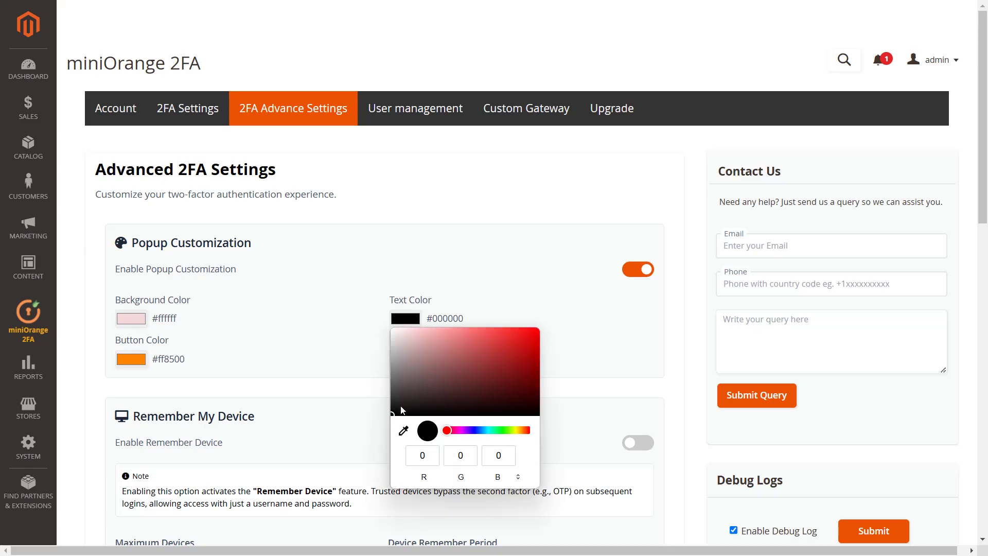
click(401, 407)
Step: Set the popup button colour to light blue #6686e5
click(326, 369)
click(130, 359)
click(203, 292)
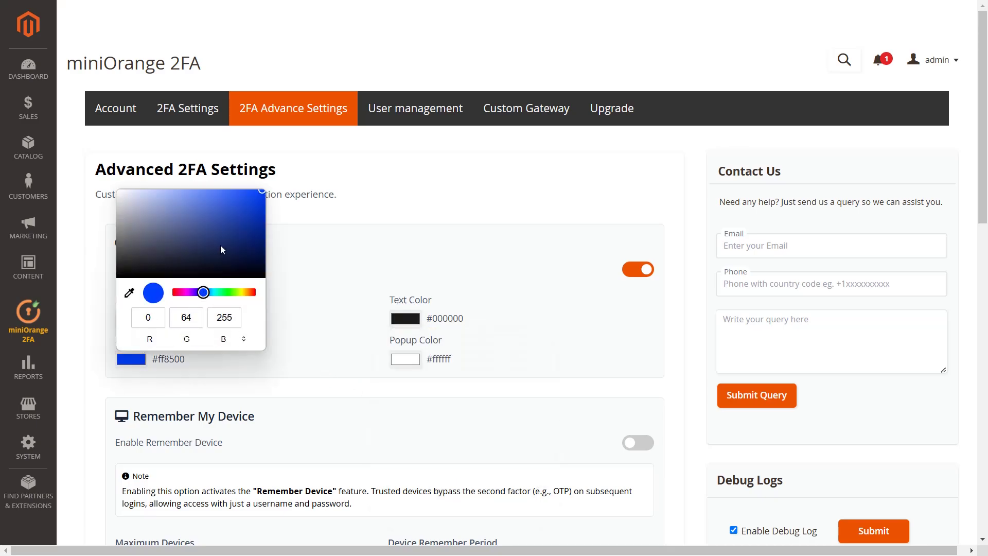
click(187, 236)
click(197, 199)
Step: Set the popup colour to light grey #f0f0f0 and save the customization
click(295, 330)
click(395, 359)
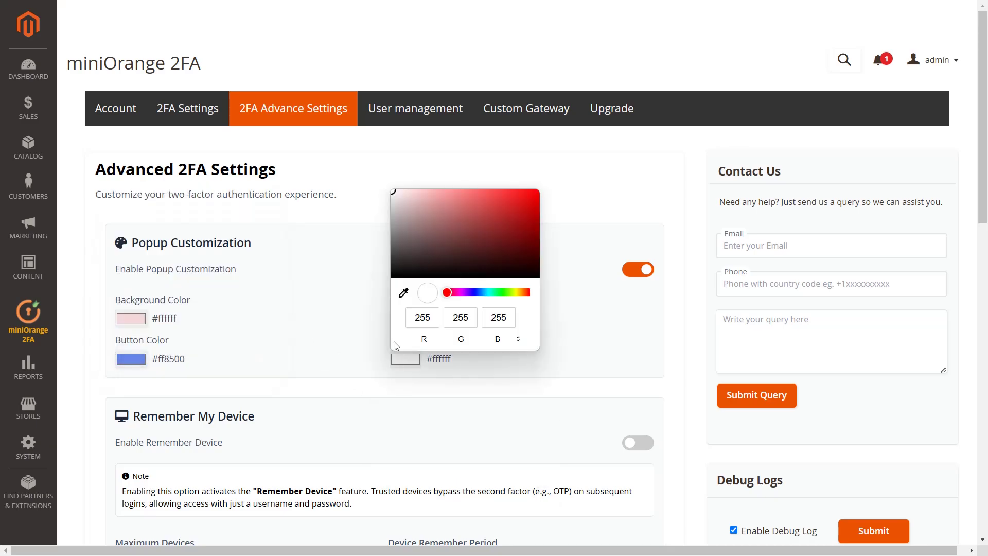
click(394, 196)
click(331, 280)
scroll(333, 281, down, 6)
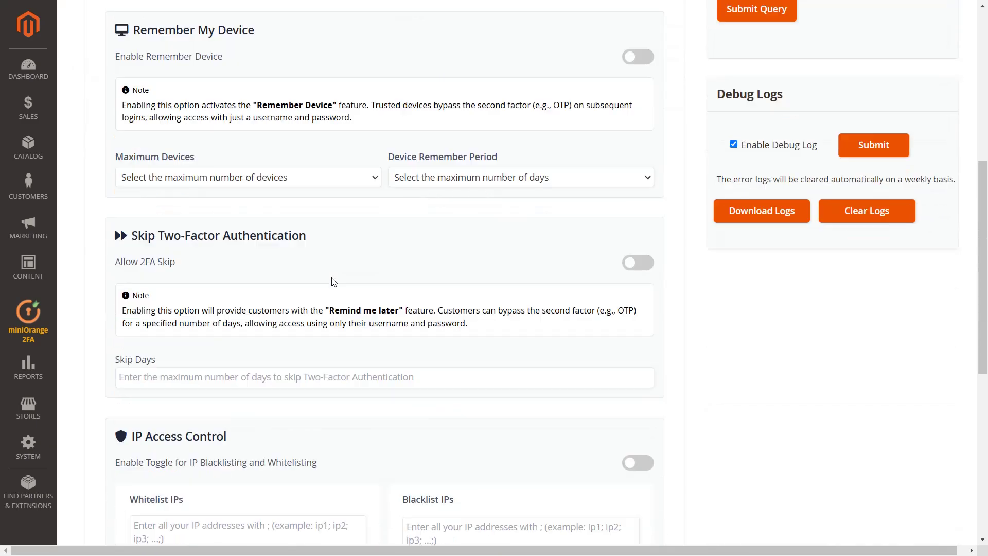
scroll(333, 281, down, 8)
click(125, 401)
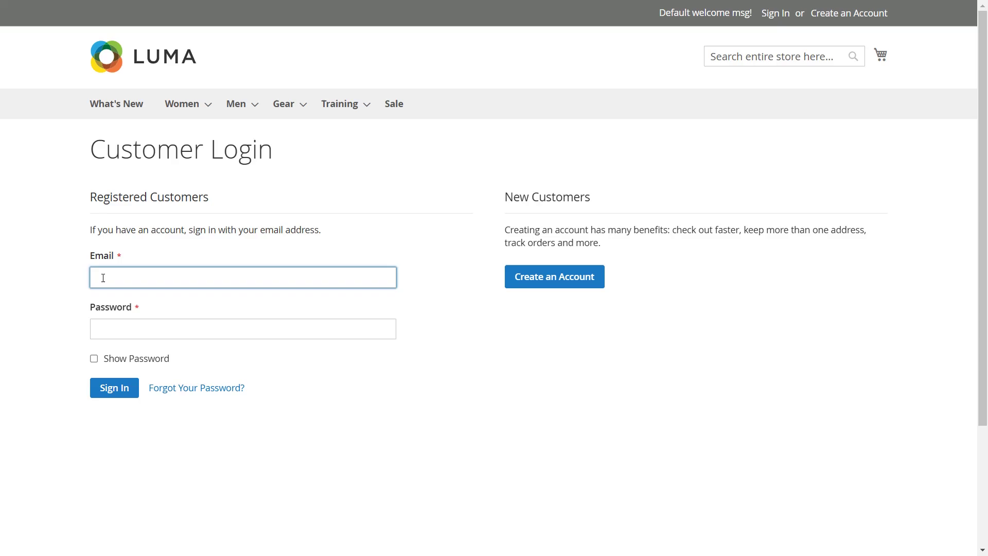
Step: Sign in on Customer Login with the demo customer's email and password
text(demo@gmail.com)
click(117, 325)
text(demo@gmail.com123)
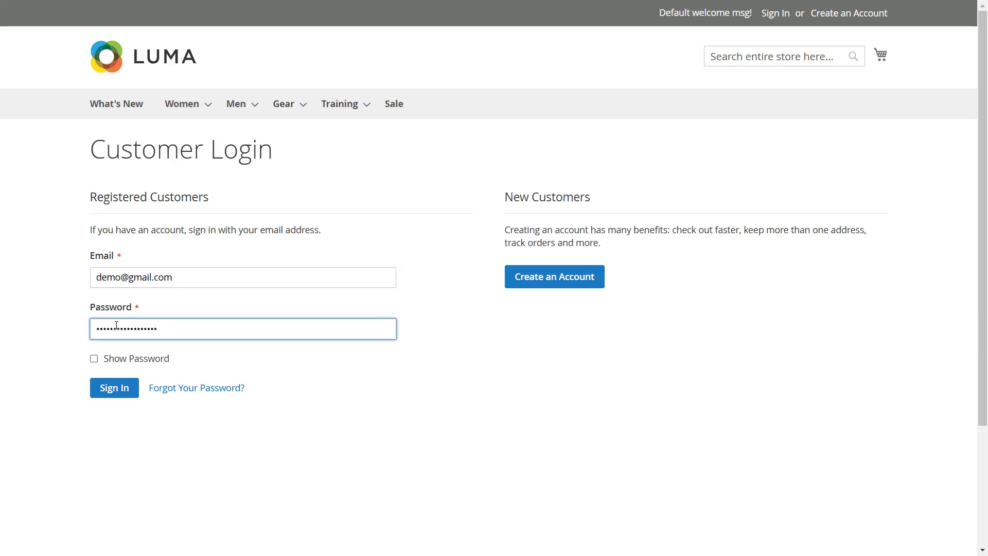
click(114, 390)
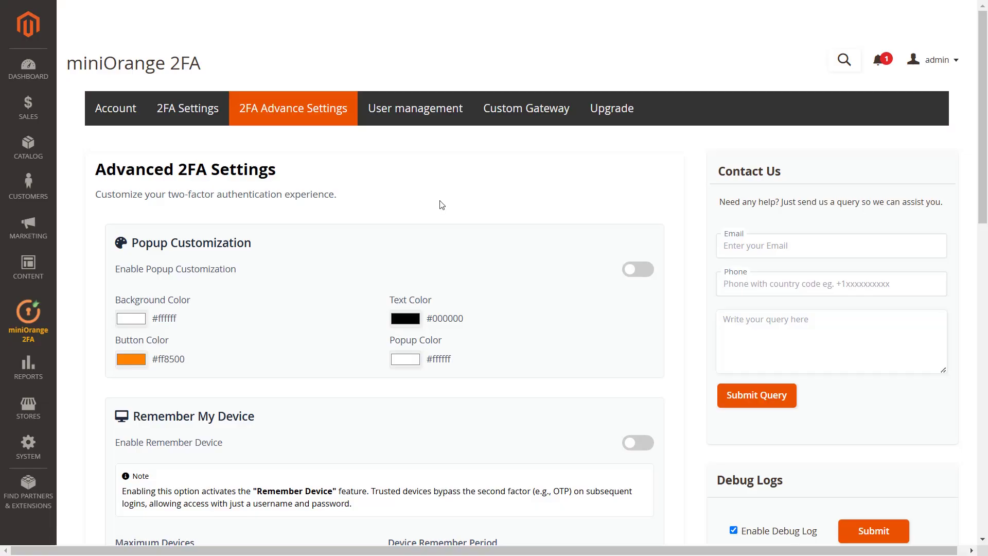
Step: Enable Remember Device with a 2-device maximum and a 30-day remember period, then save
scroll(439, 203, down, 6)
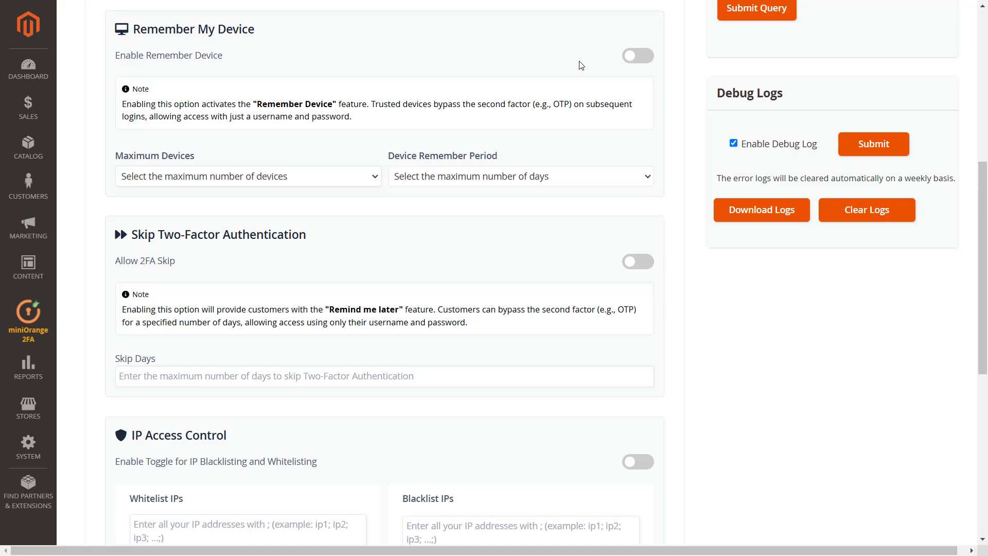
click(631, 58)
click(364, 181)
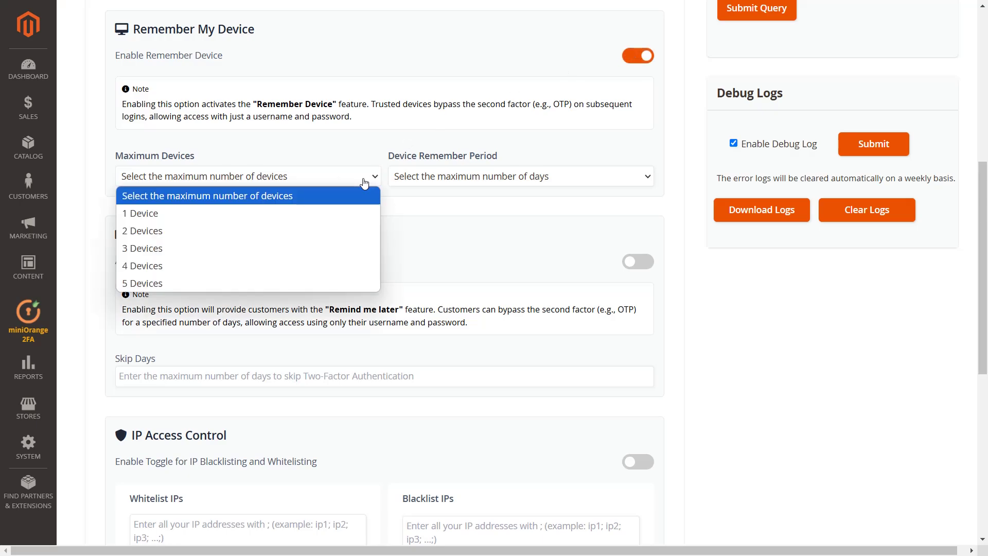
click(362, 230)
click(442, 178)
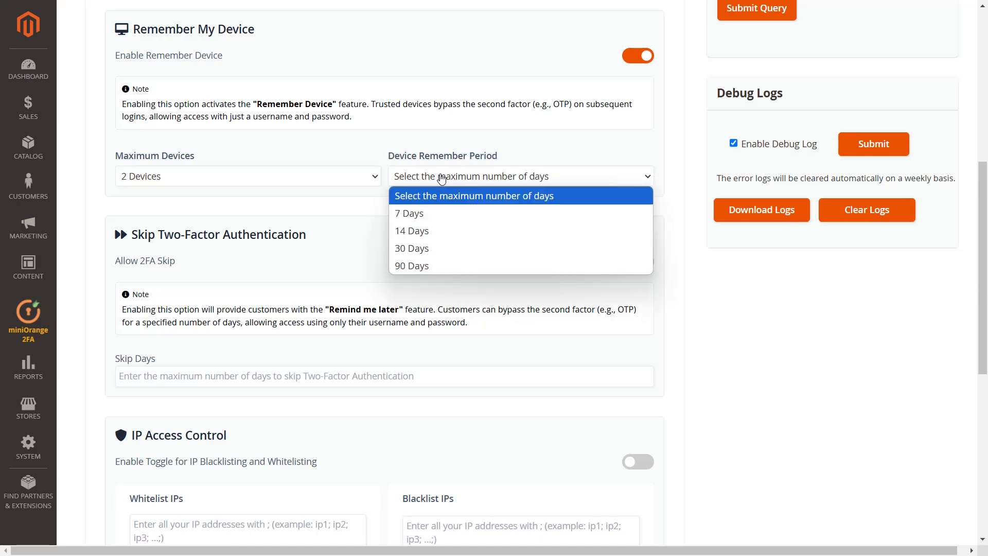
click(434, 247)
scroll(433, 201, down, 8)
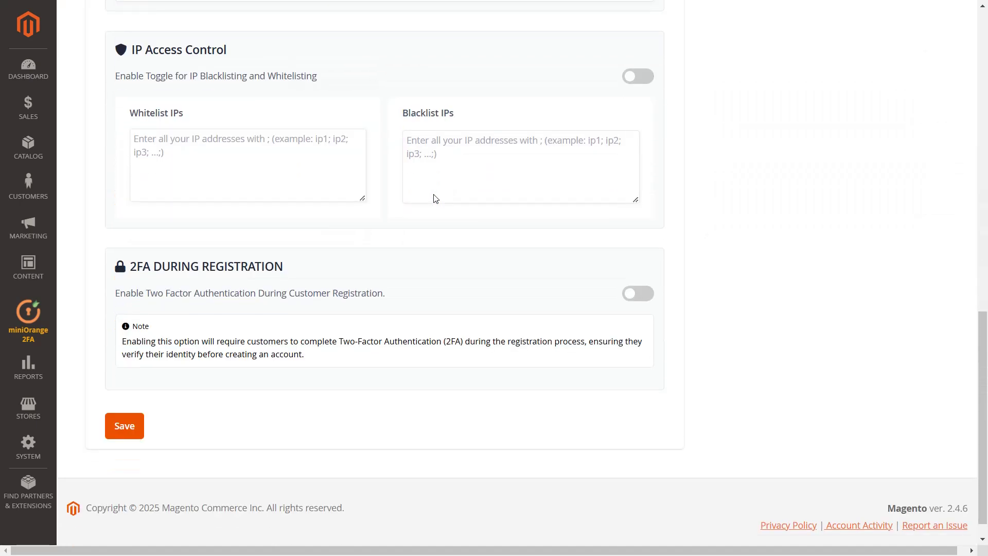
click(125, 400)
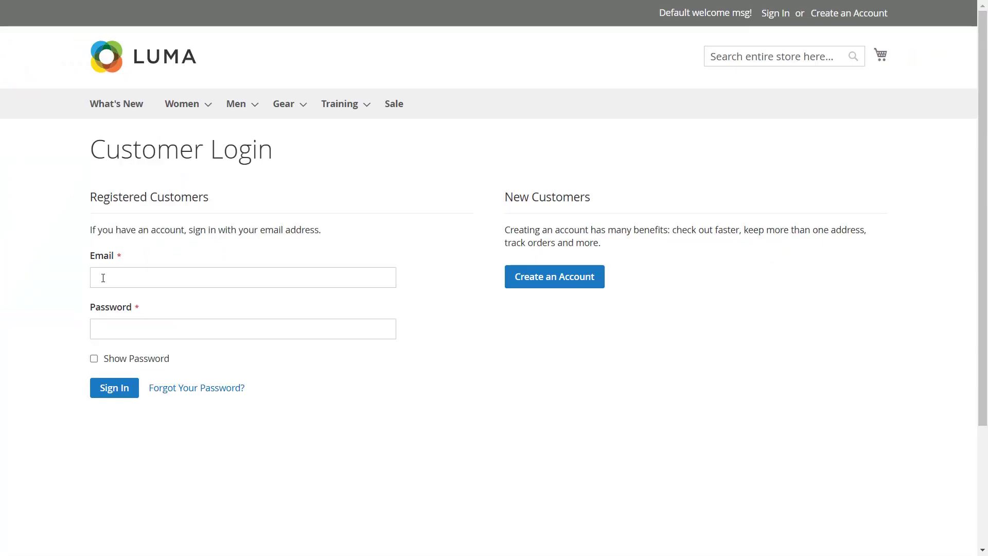
Step: Sign in on the Luma storefront with the demo customer's email and password
click(103, 278)
text(demo@gmail.com)
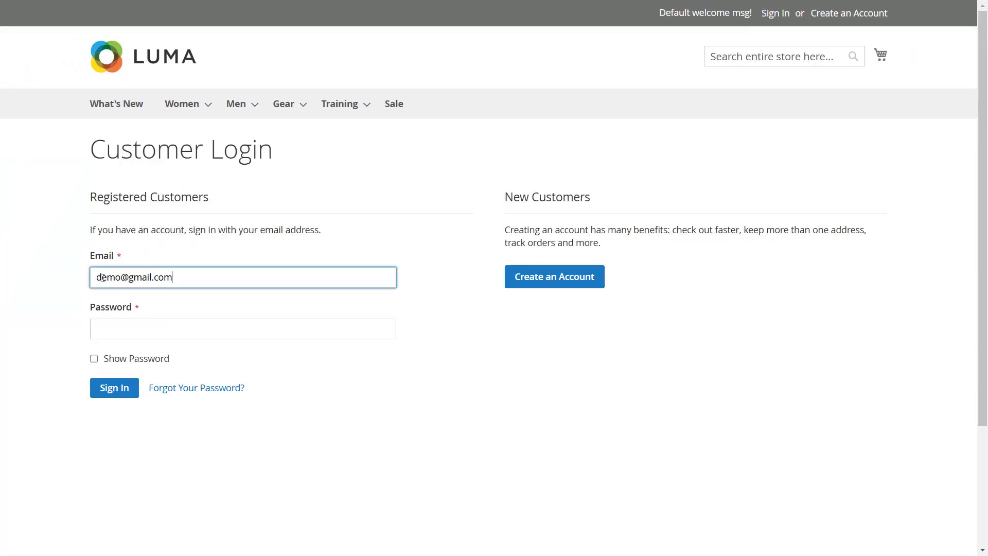
click(117, 328)
text(•••••••••••••••••)
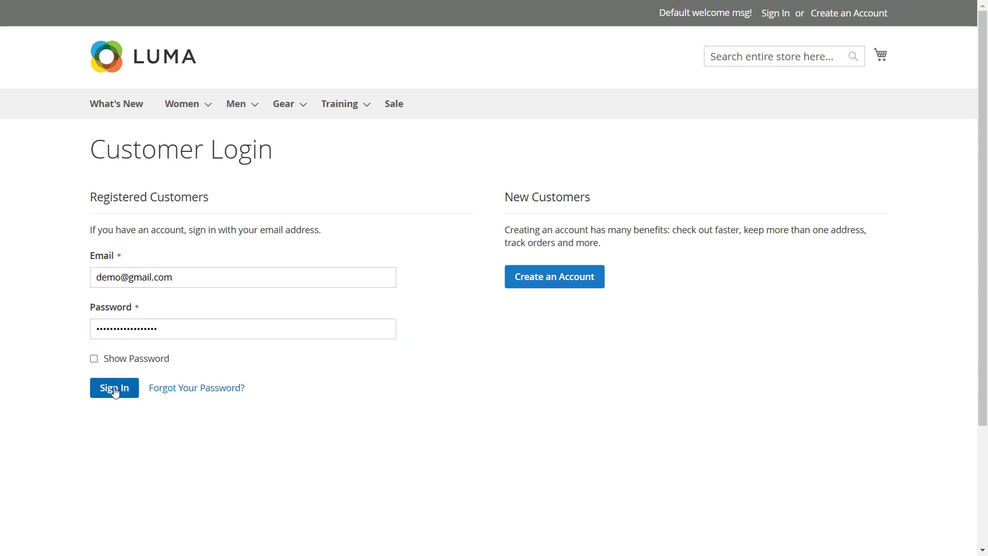
click(114, 390)
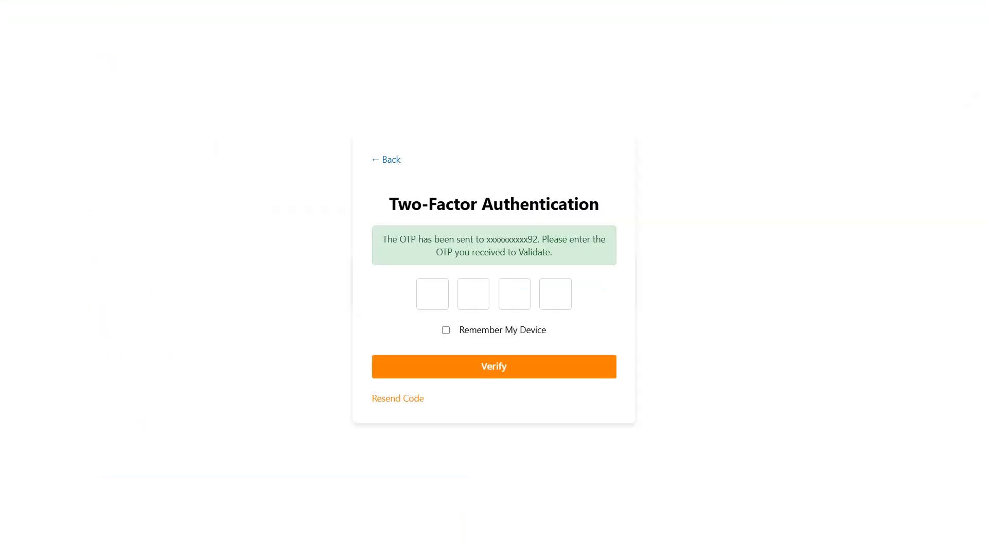
Step: Enter the OTP, mark this device as remembered, and view the 2FA Configuration device list
text(5608)
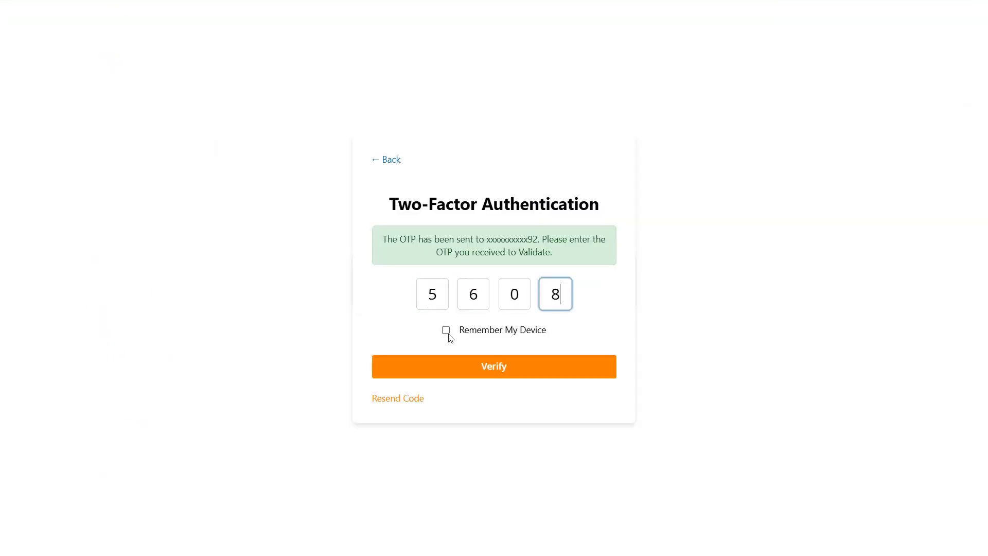
click(446, 331)
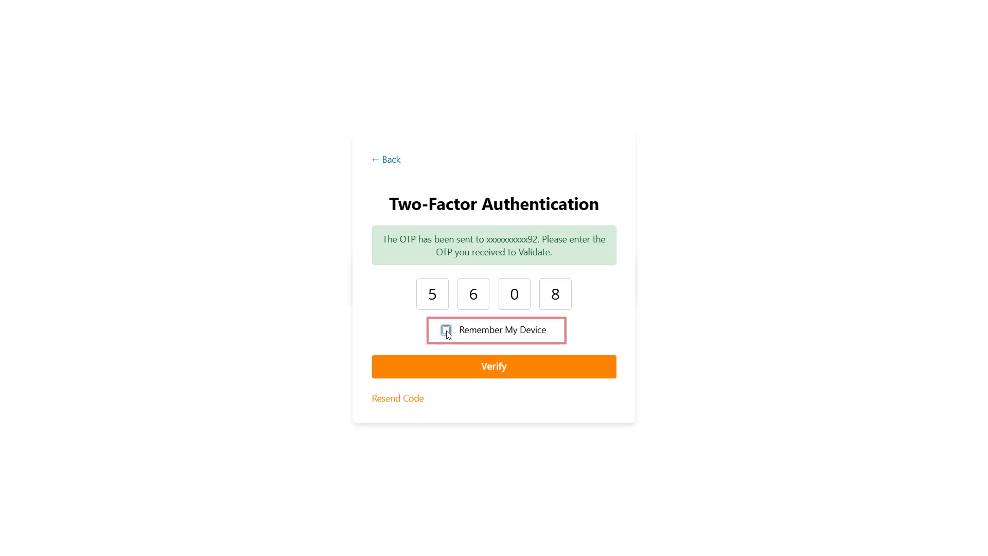
click(446, 331)
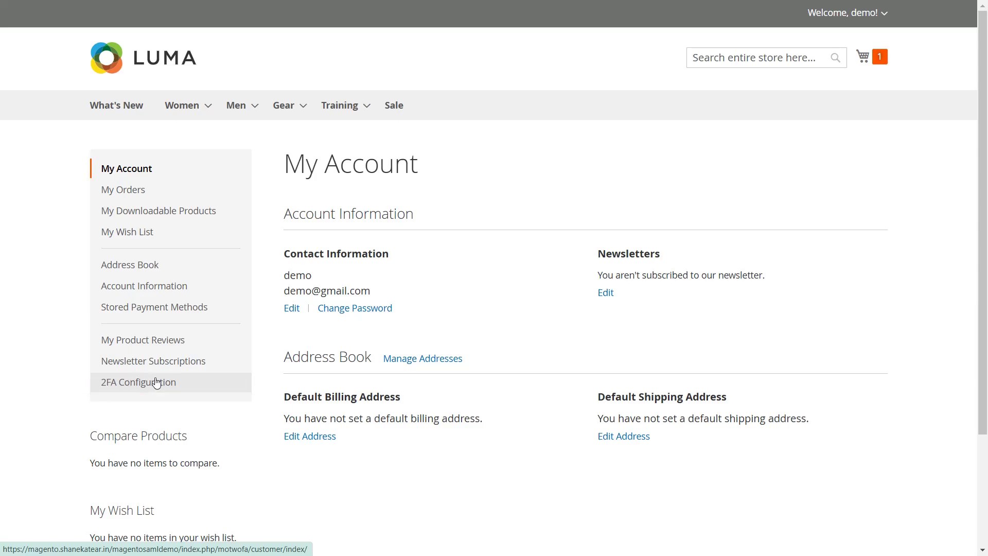
click(157, 382)
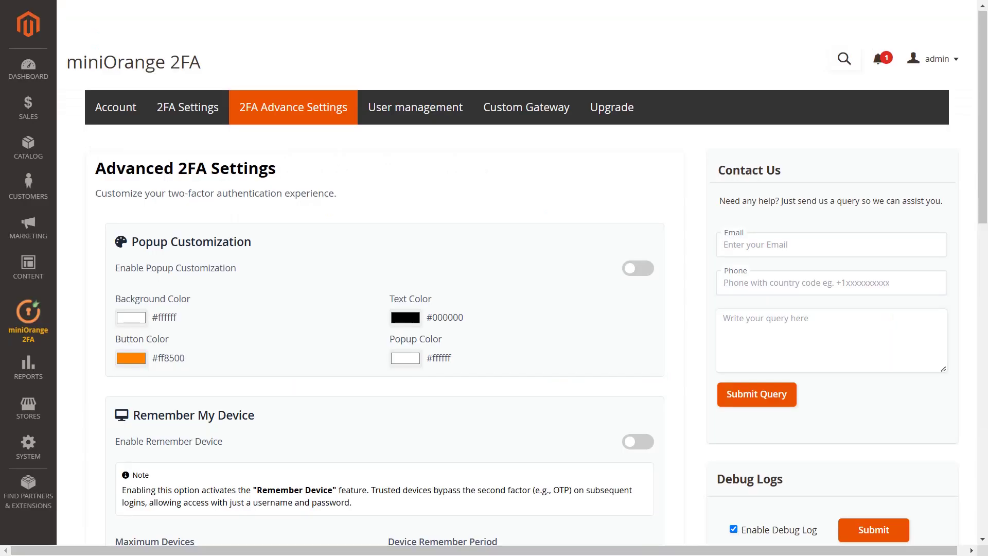
Step: Turn on Allow 2FA Skip and set Skip Days to 30
scroll(340, 163, down, 9)
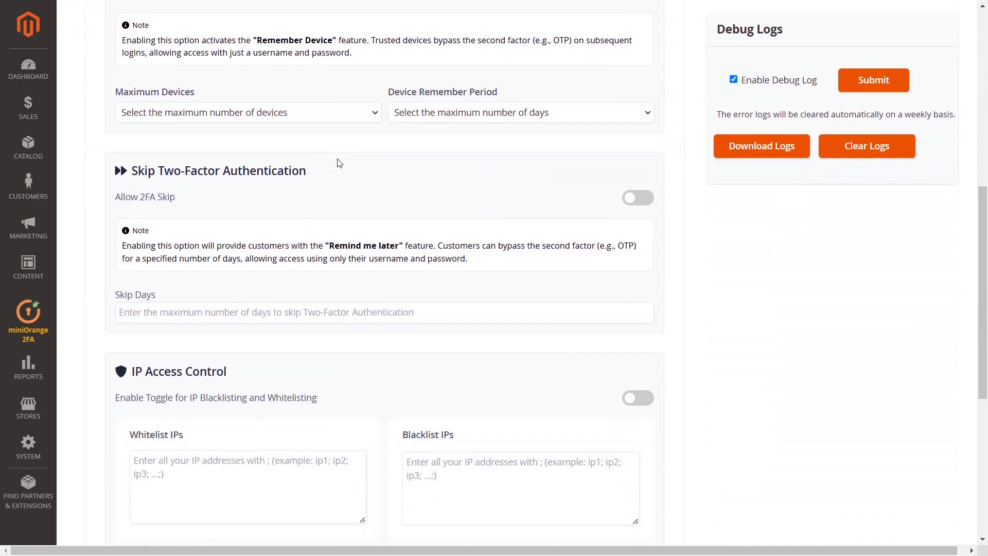
scroll(340, 163, down, 3)
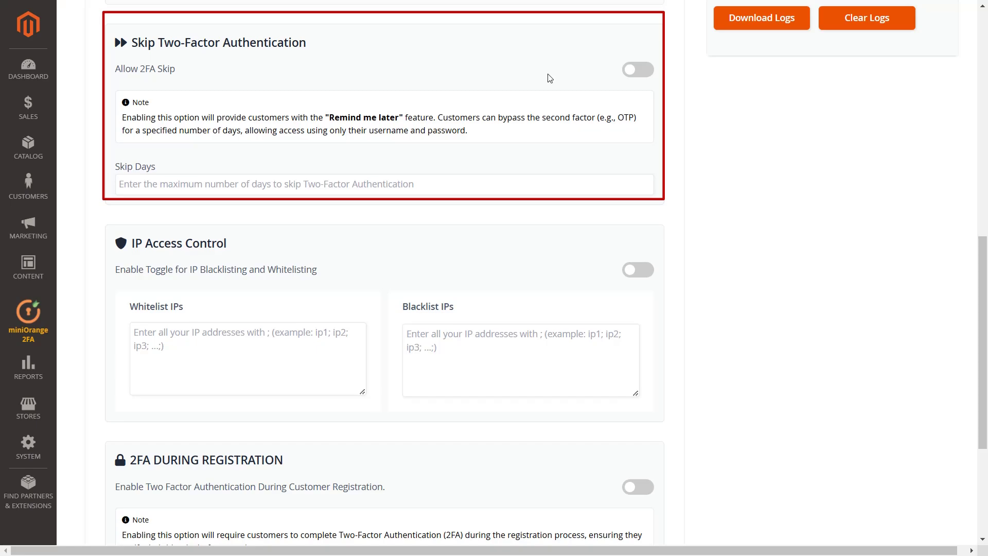
click(631, 74)
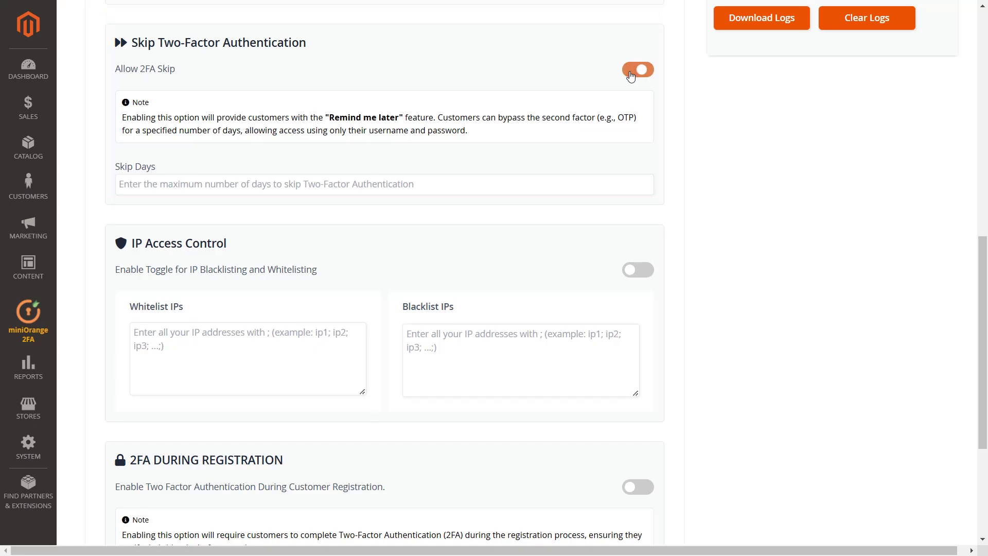
click(365, 184)
text(30)
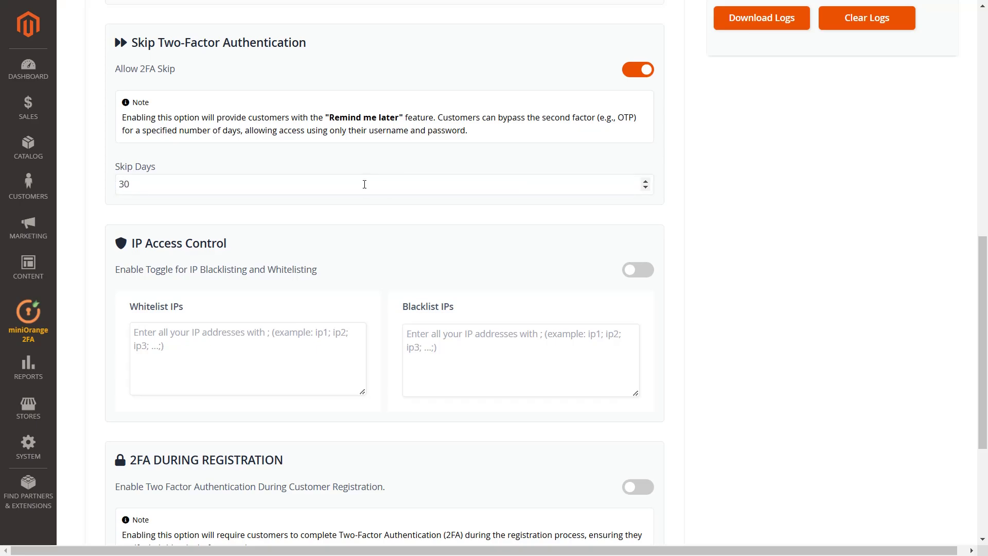
scroll(364, 185, down, 5)
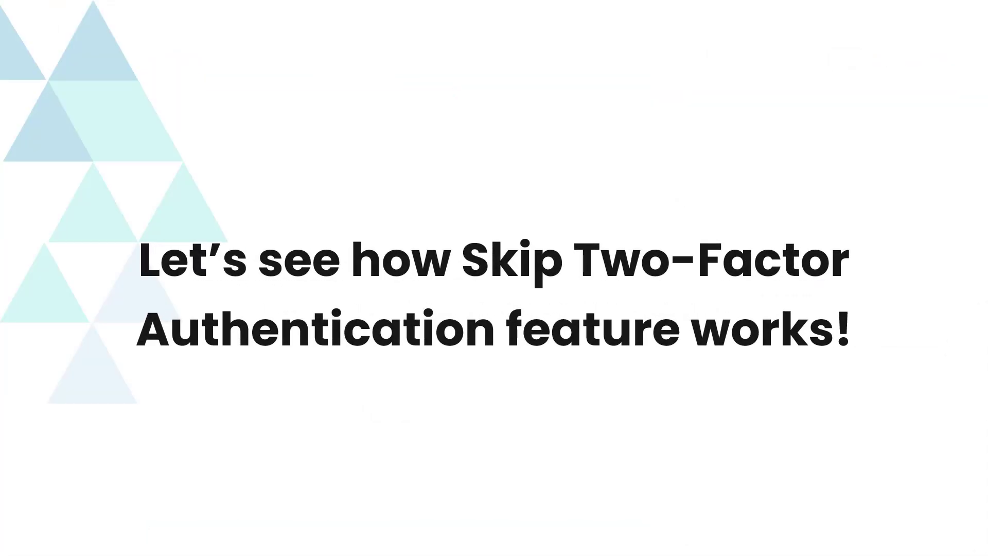
Step: Sign in as the demo customer, skip 2FA setup, and check 2FA Configuration
text(demo@gmail.com)
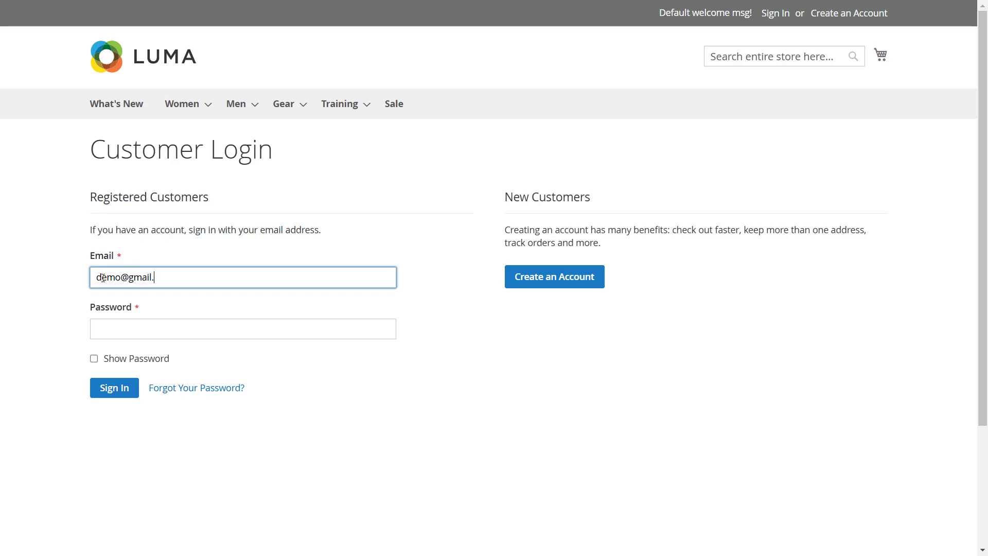
click(117, 325)
key(ctrl+v)
click(115, 389)
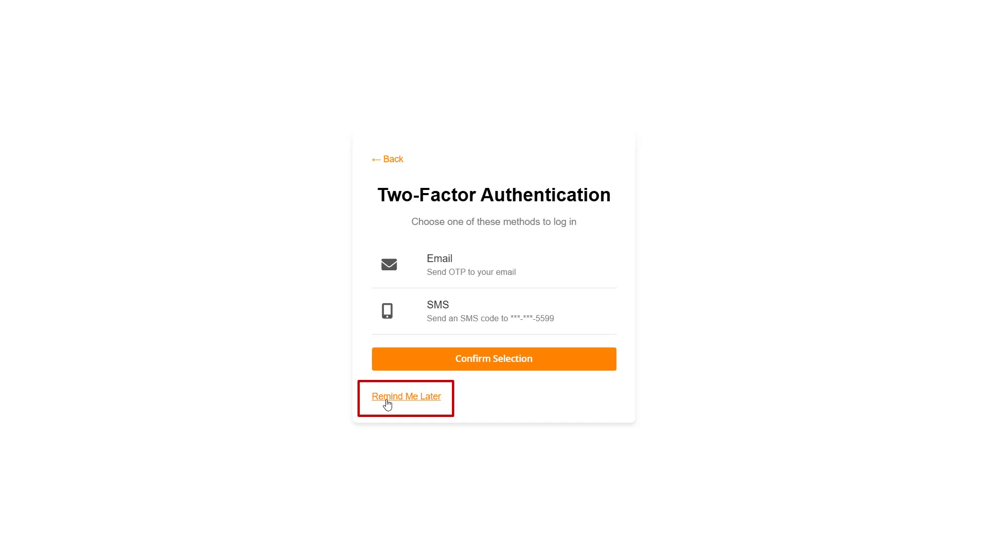
click(388, 405)
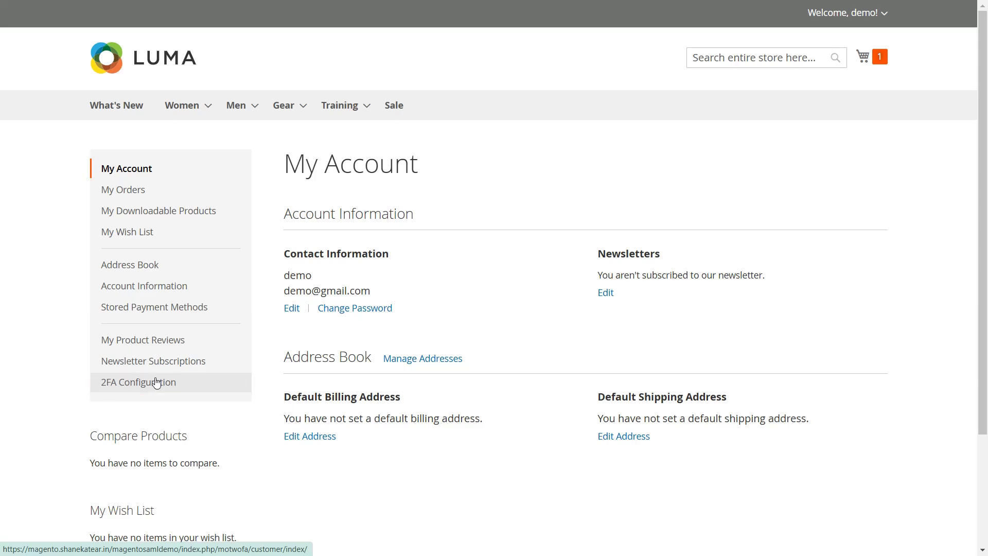
click(157, 382)
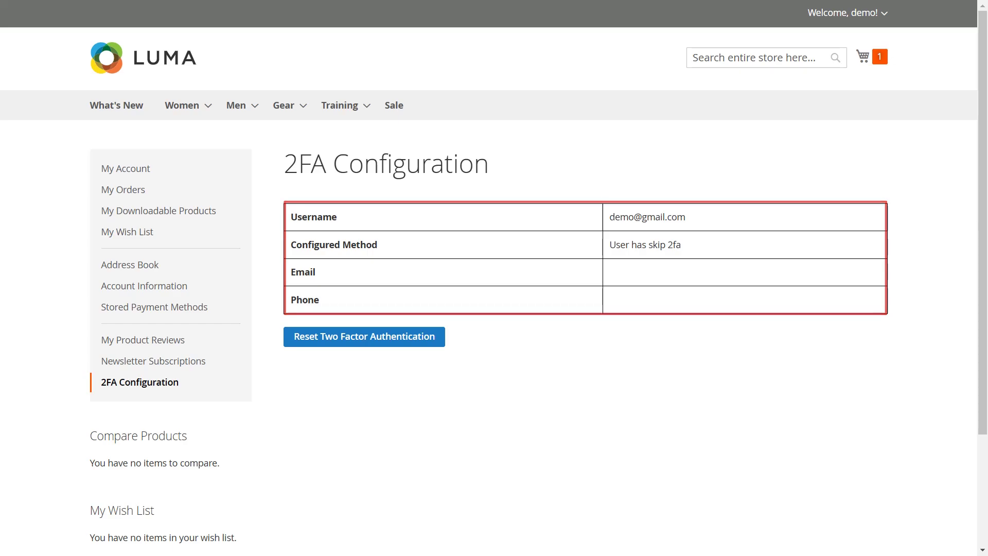
Step: Log in again and land directly on My Account without an OTP prompt
text(demo@gmail.com)
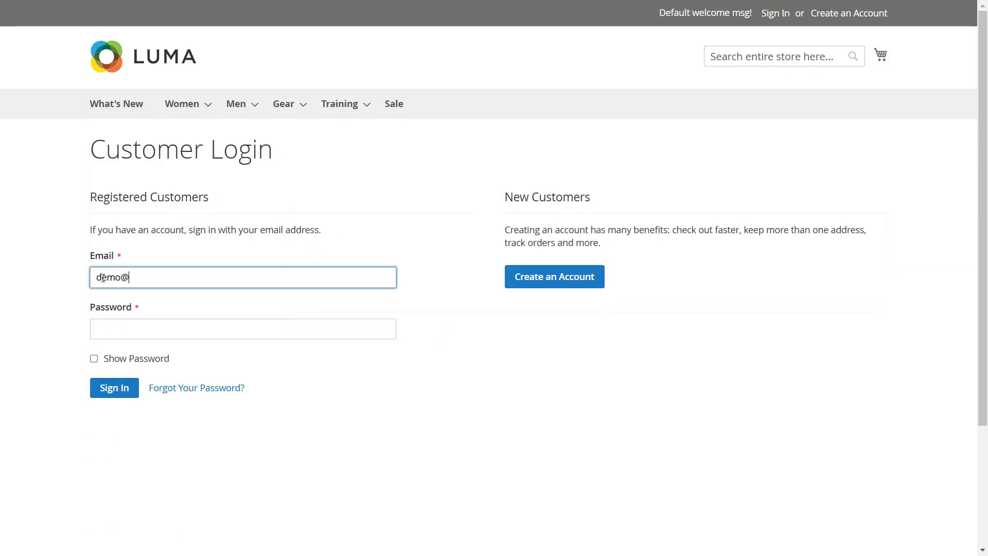
click(116, 325)
text(•••••••••••••••••)
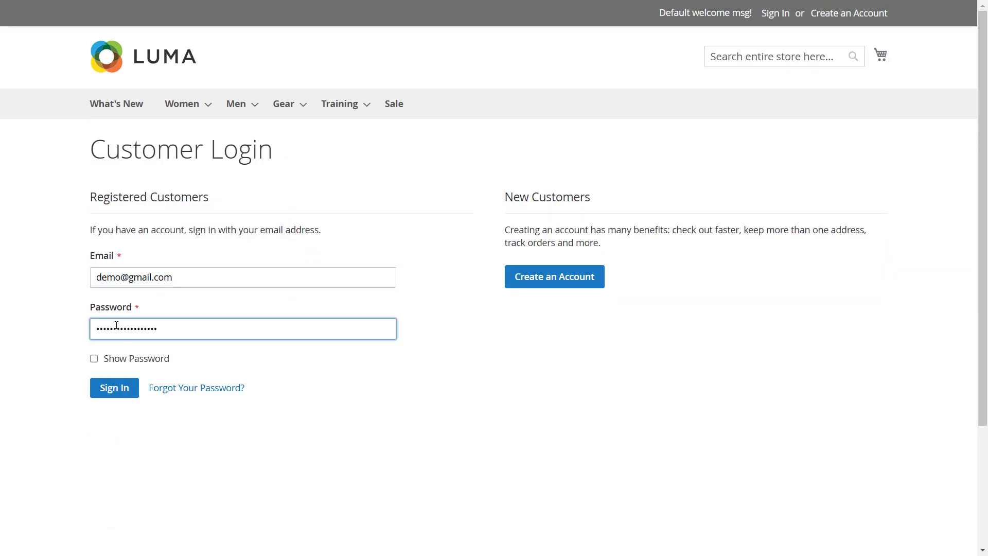
click(114, 389)
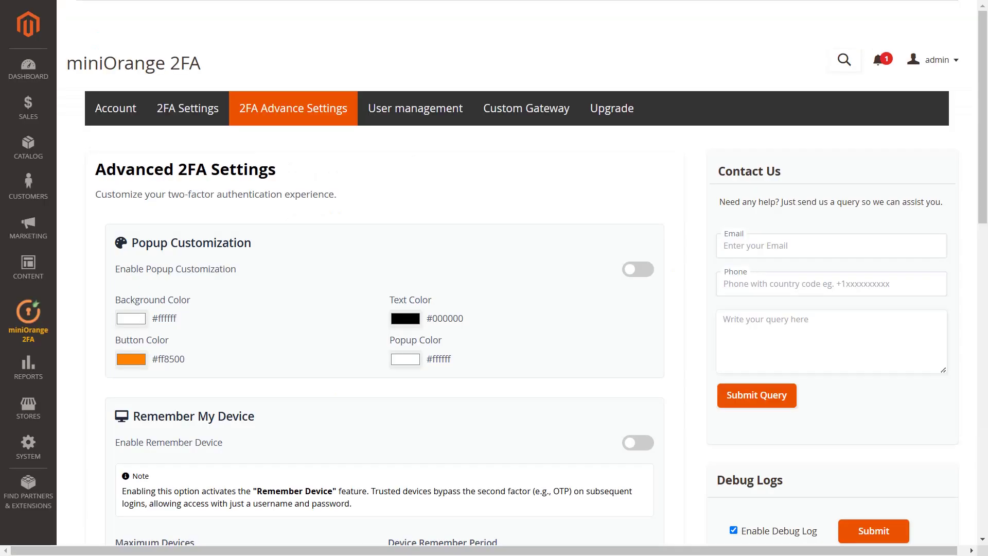
Step: Enable IP Access Control with one whitelisted IP address and save
scroll(365, 183, down, 15)
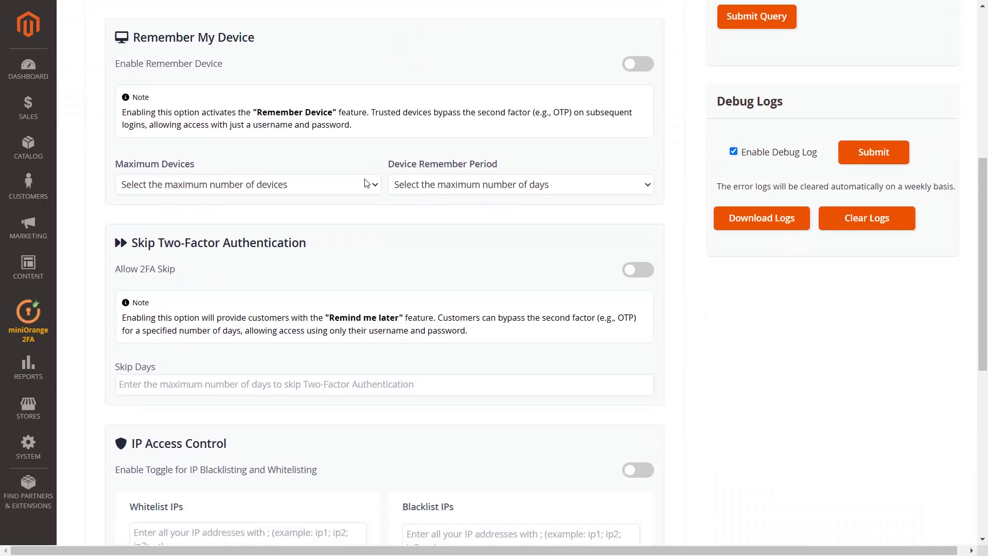
scroll(498, 171, down, 1)
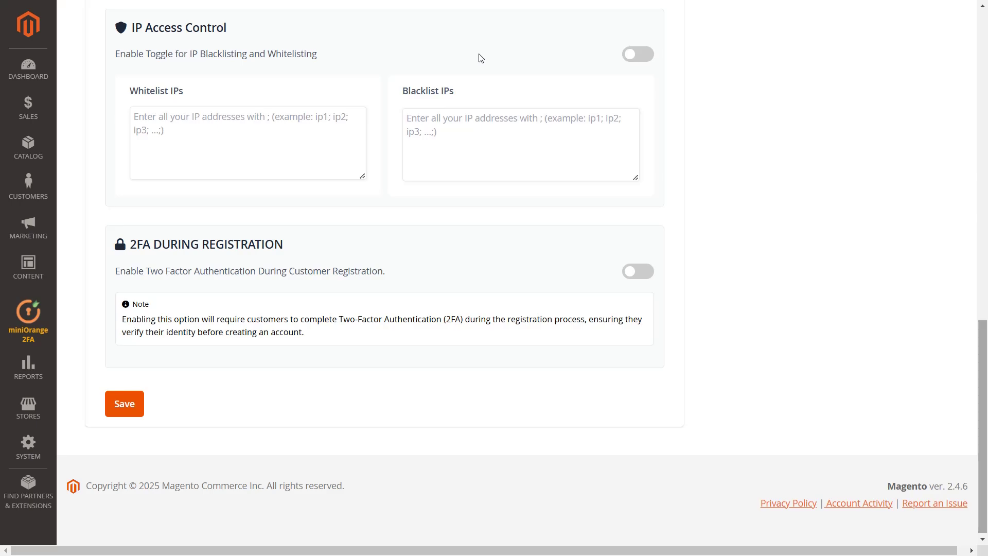
click(634, 56)
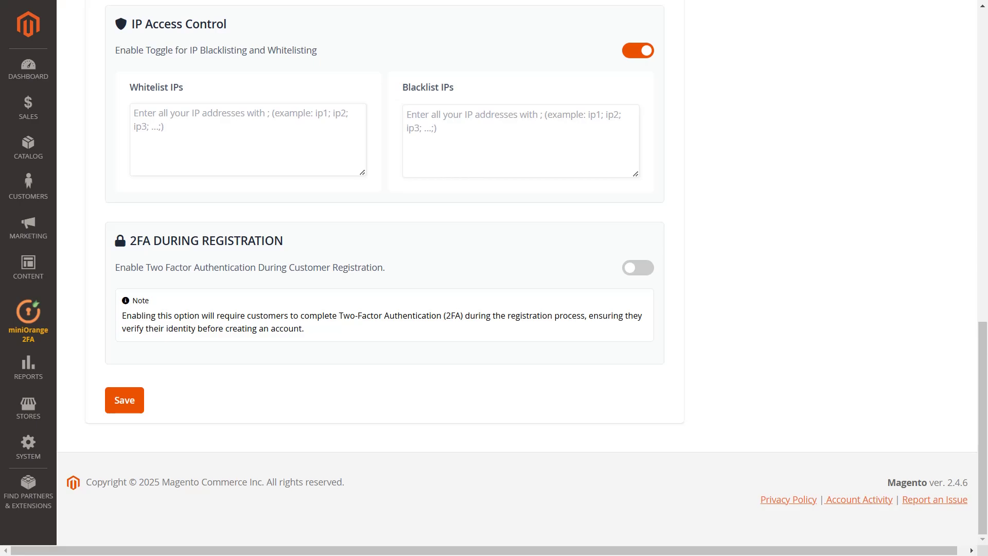
click(136, 110)
text(1)
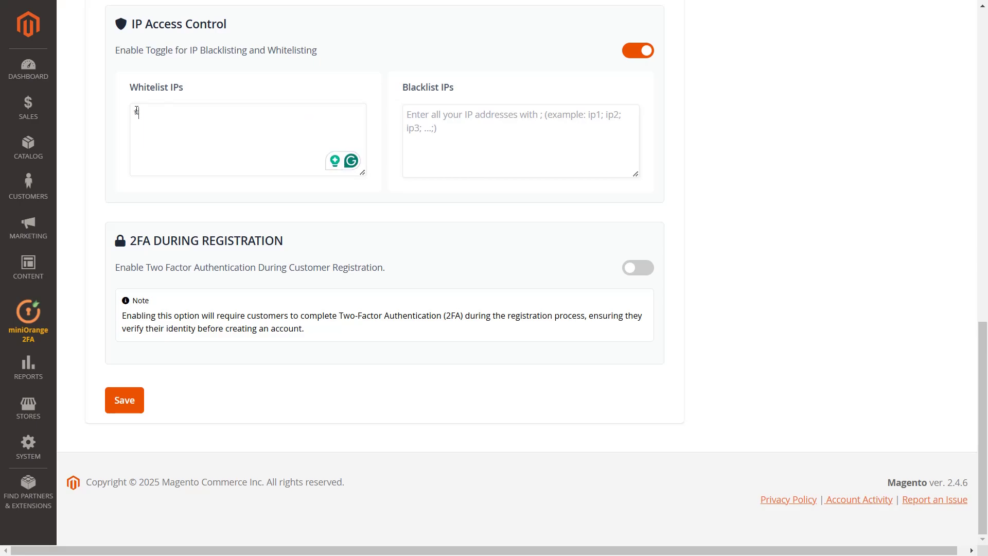
text(**.**.***.**;)
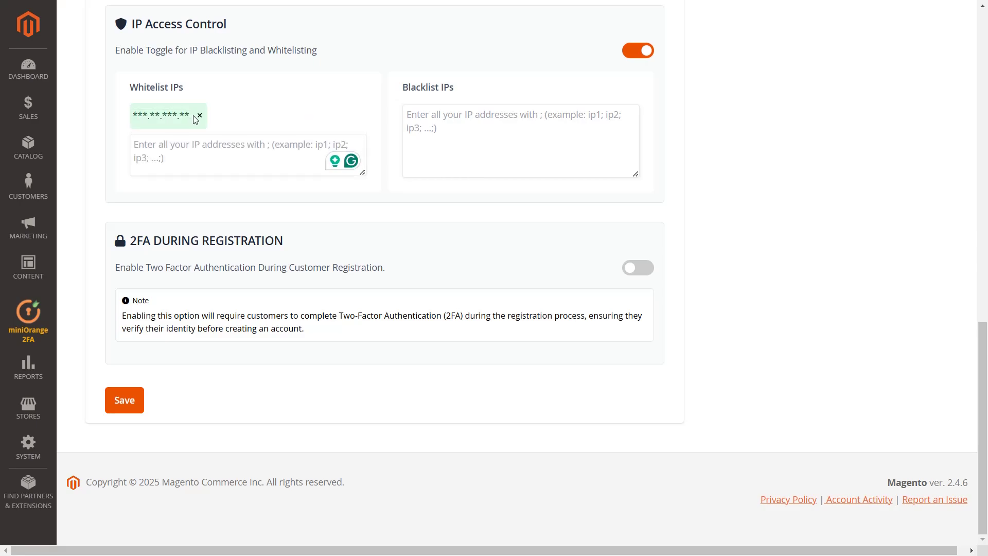
click(123, 406)
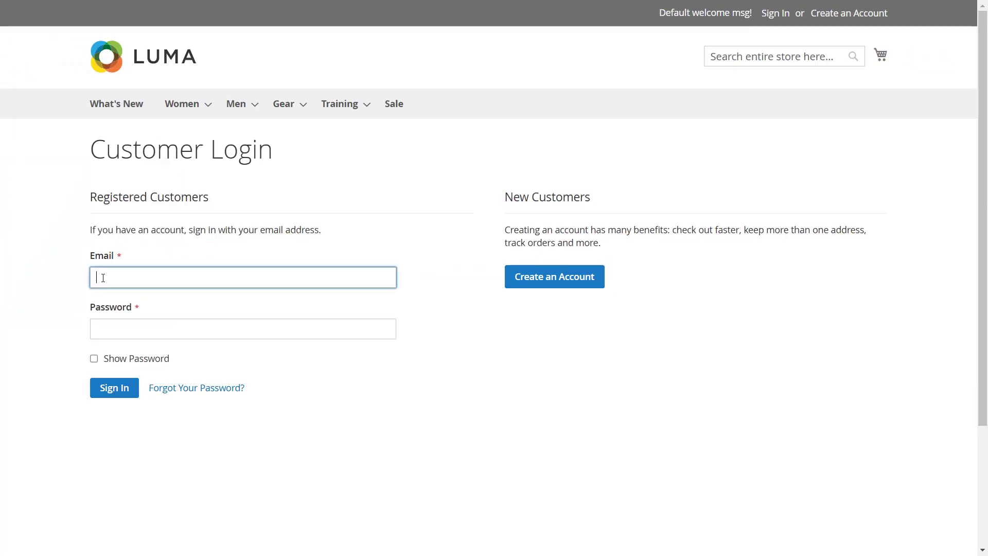
Step: Test the storefront login with the customer's email and password under IP access control
text(demo@gmail.com)
click(116, 324)
text(•••••••••••••••••)
click(114, 389)
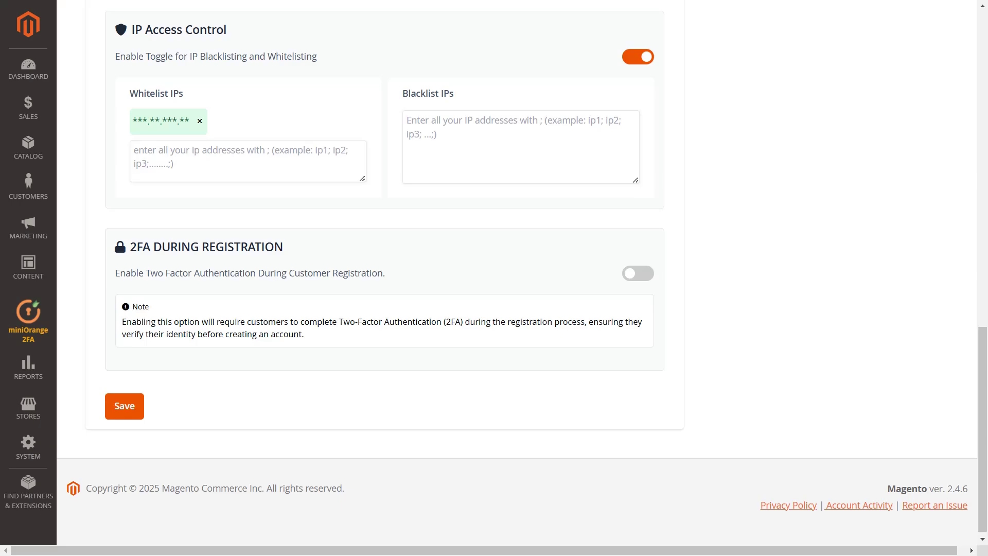
Step: Add one IP address to Blacklist IPs and save the settings
click(425, 124)
text(***)
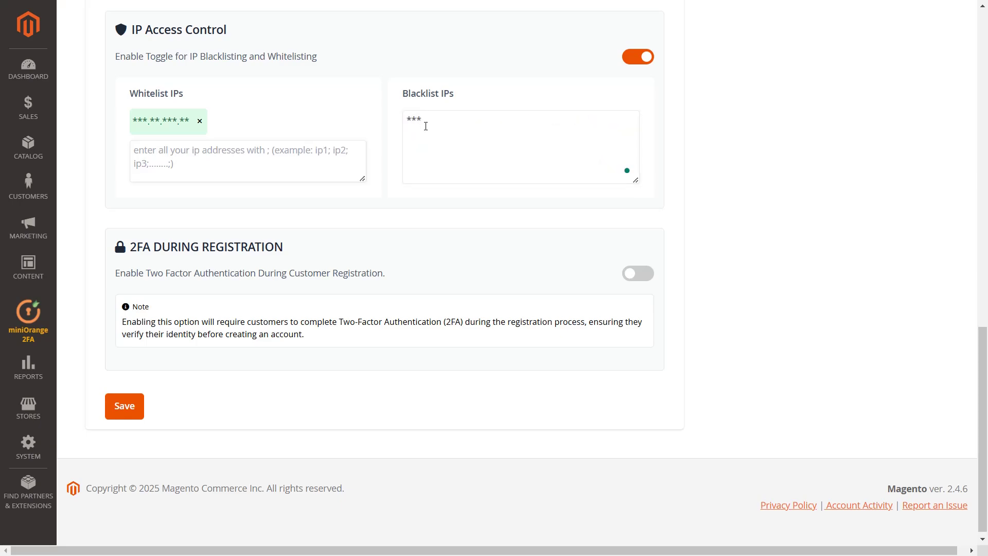
text(.**.***.**)
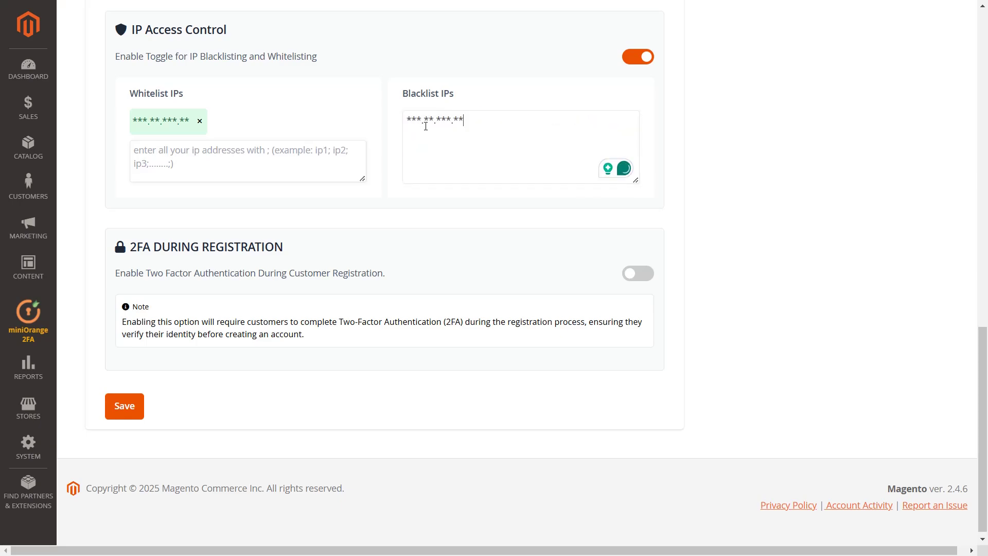
key(Return)
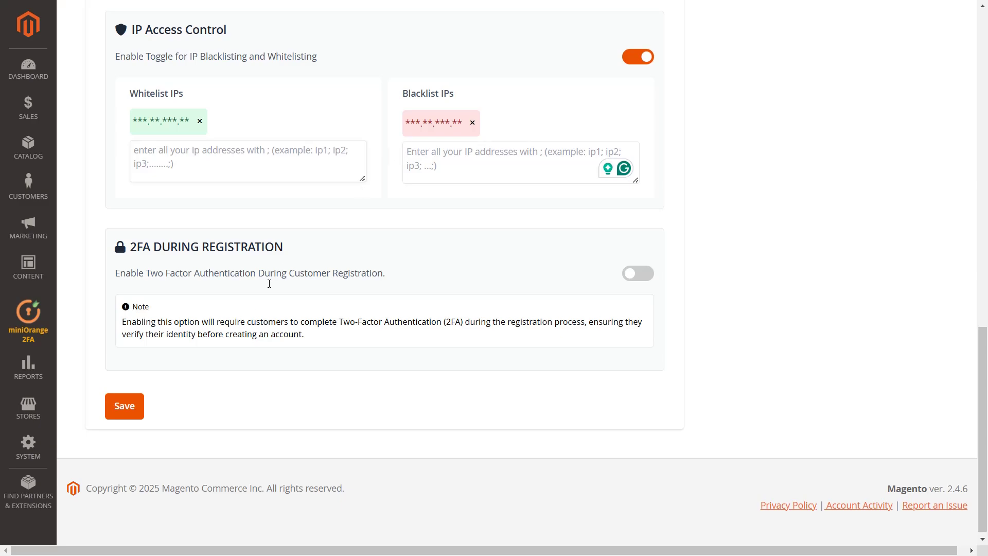
click(129, 421)
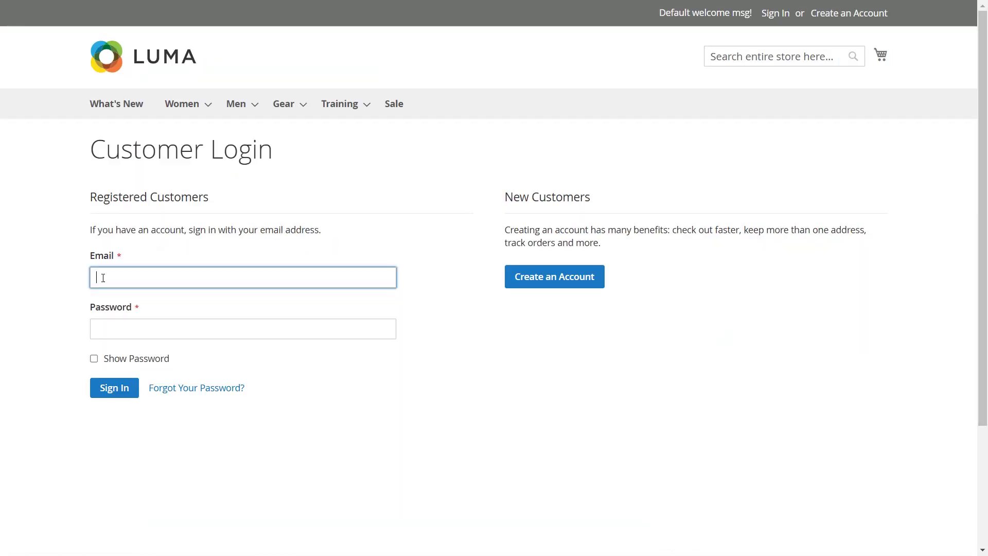
Step: Attempt the customer login and receive the 'Your IP is blacklisted' error
text(demo@gmail.com)
click(117, 323)
text(•••••••••••••••••)
click(114, 390)
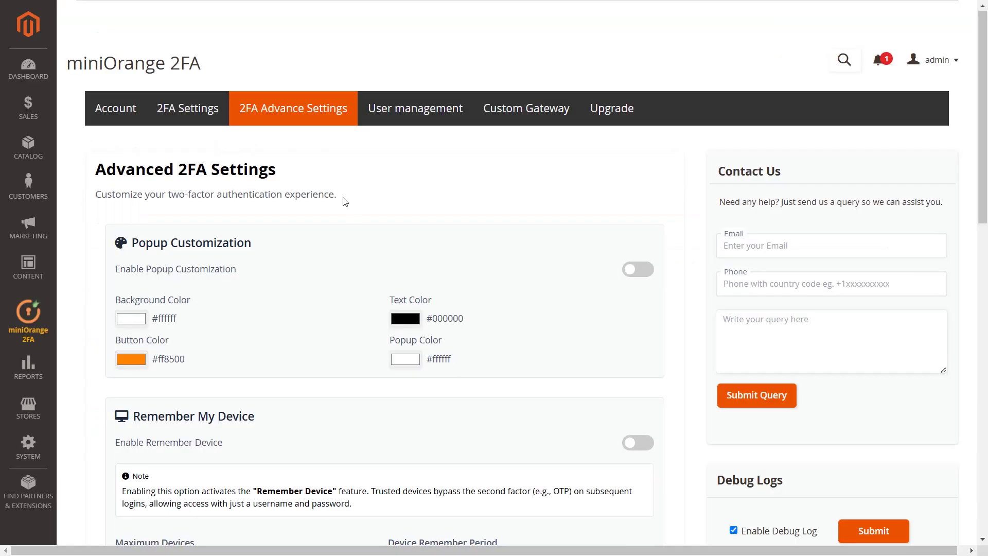
scroll(343, 199, down, 15)
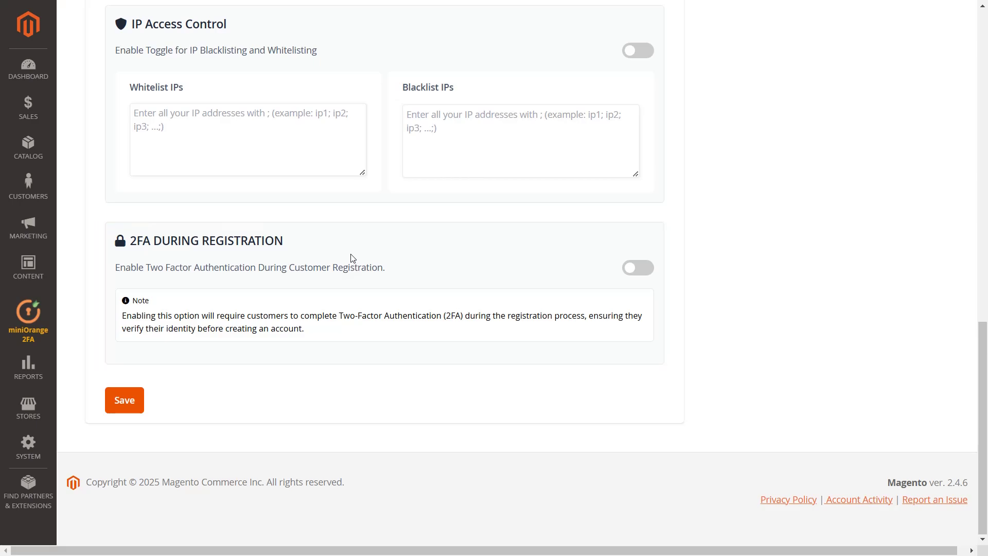
Step: Enable 2FA During Registration in the miniOrange settings and save it
click(627, 271)
click(127, 401)
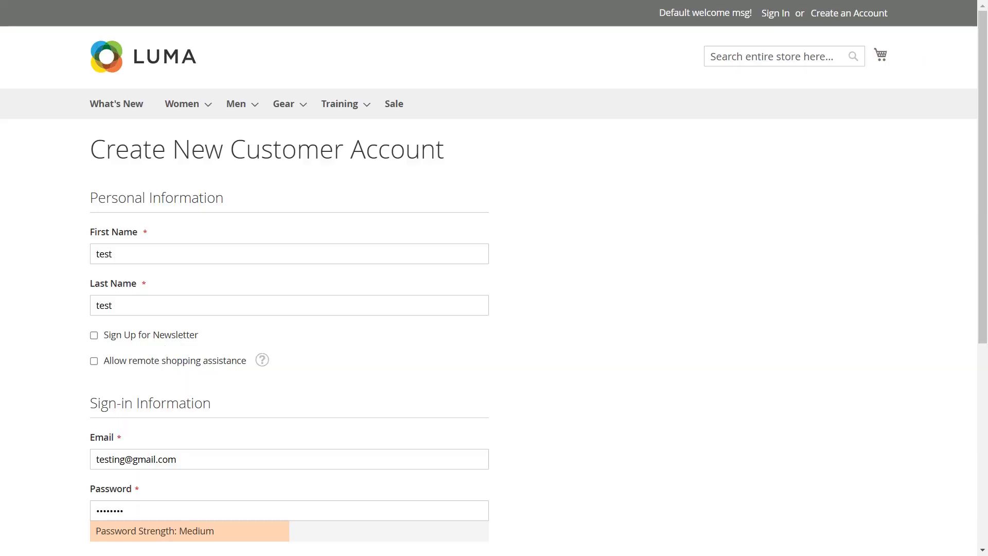
scroll(389, 220, down, 6)
scroll(399, 203, up, 6)
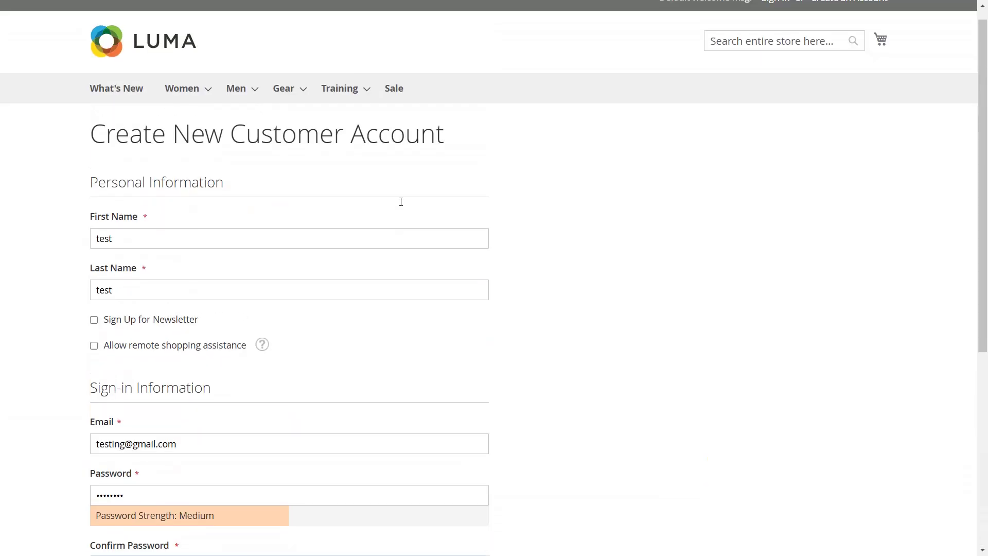
Step: Submit the Luma Create an Account form and confirm Email as the OTP delivery method
scroll(399, 202, down, 6)
scroll(400, 205, up, 1)
scroll(319, 251, down, 2)
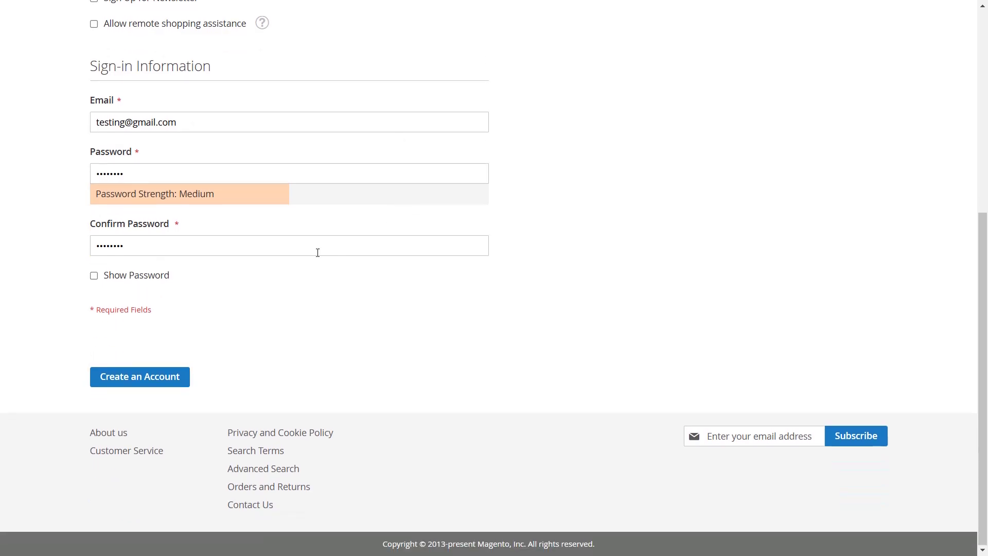
click(166, 372)
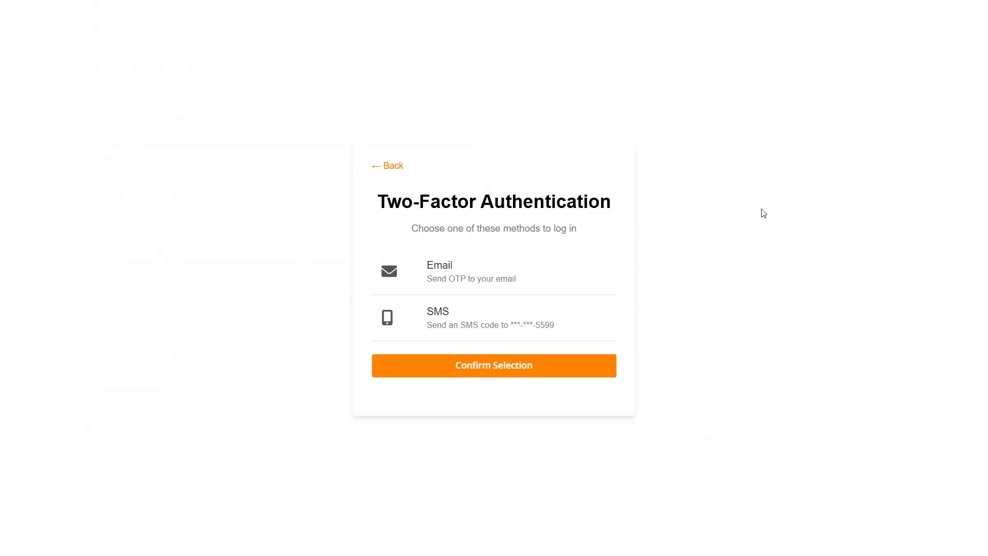
click(504, 287)
click(520, 366)
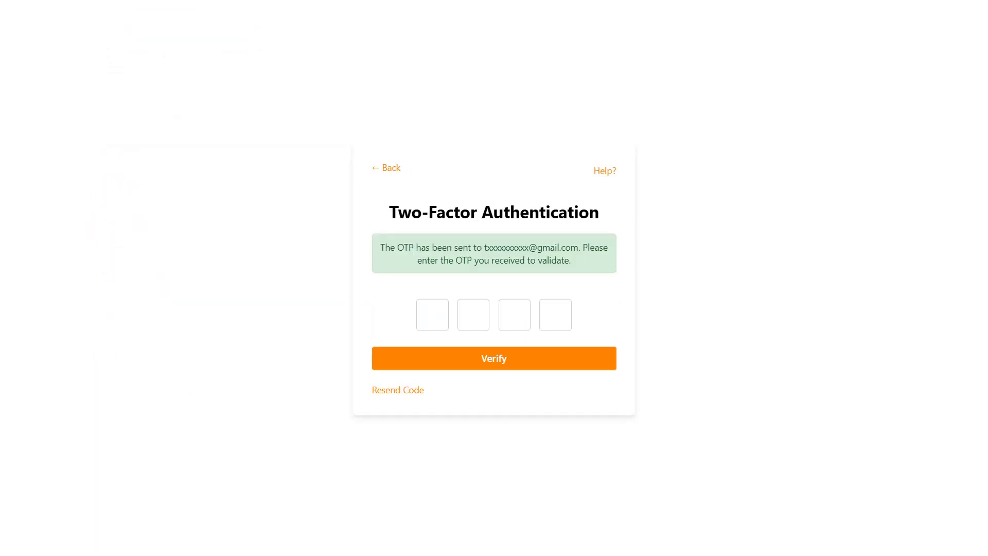